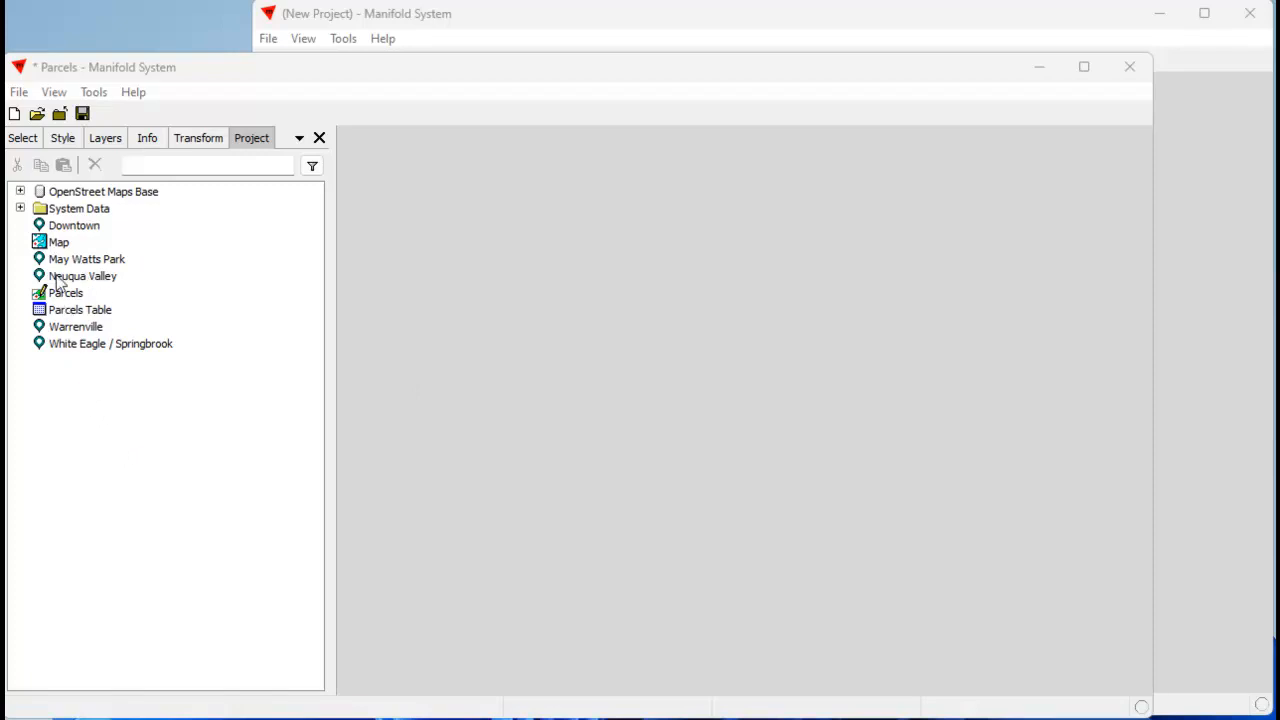
Open the Map and inspect the attribute values of a commercial parcel just east of West Ogden Avenue.
double_click(58, 243)
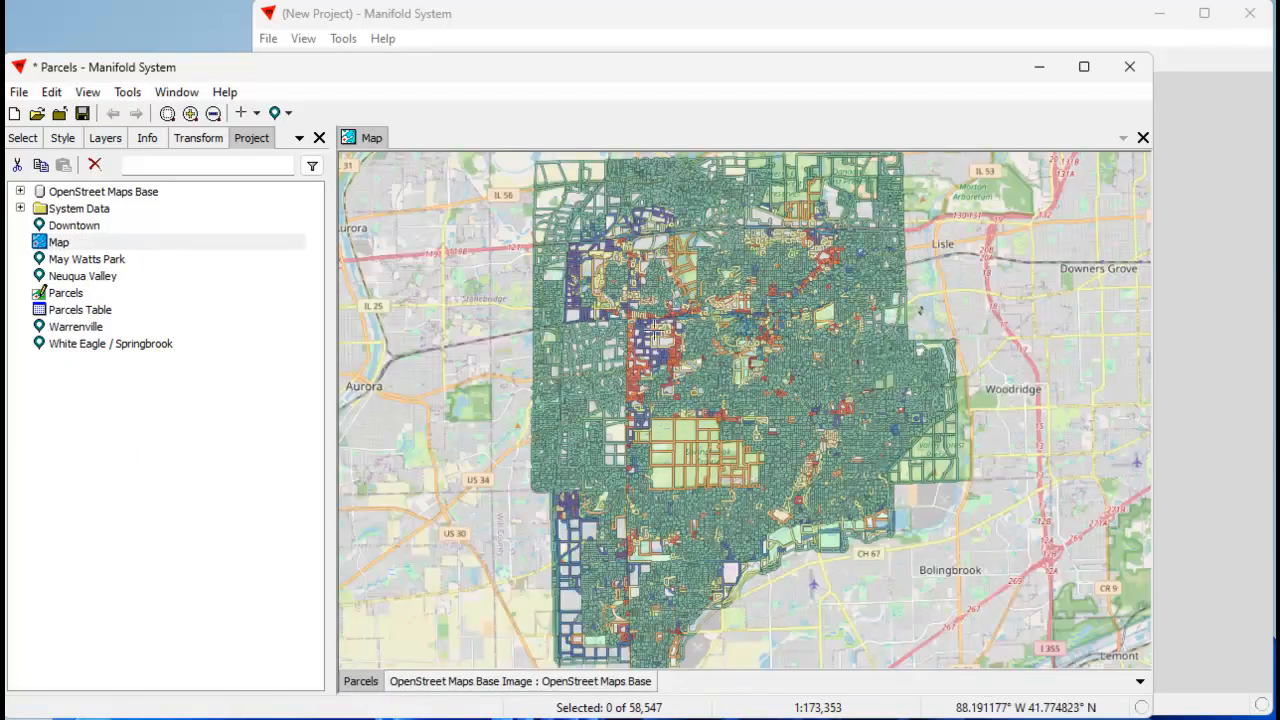
scroll(750, 368, "up", 3)
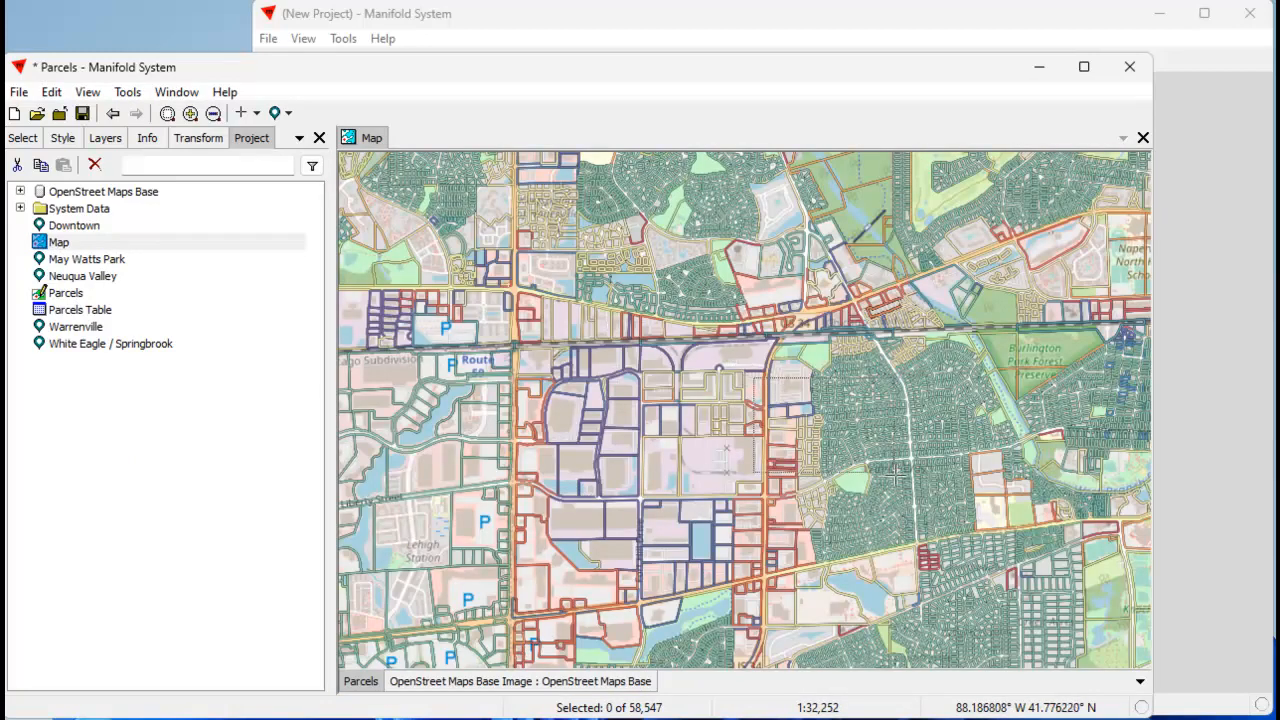
scroll(903, 507, "up", 3)
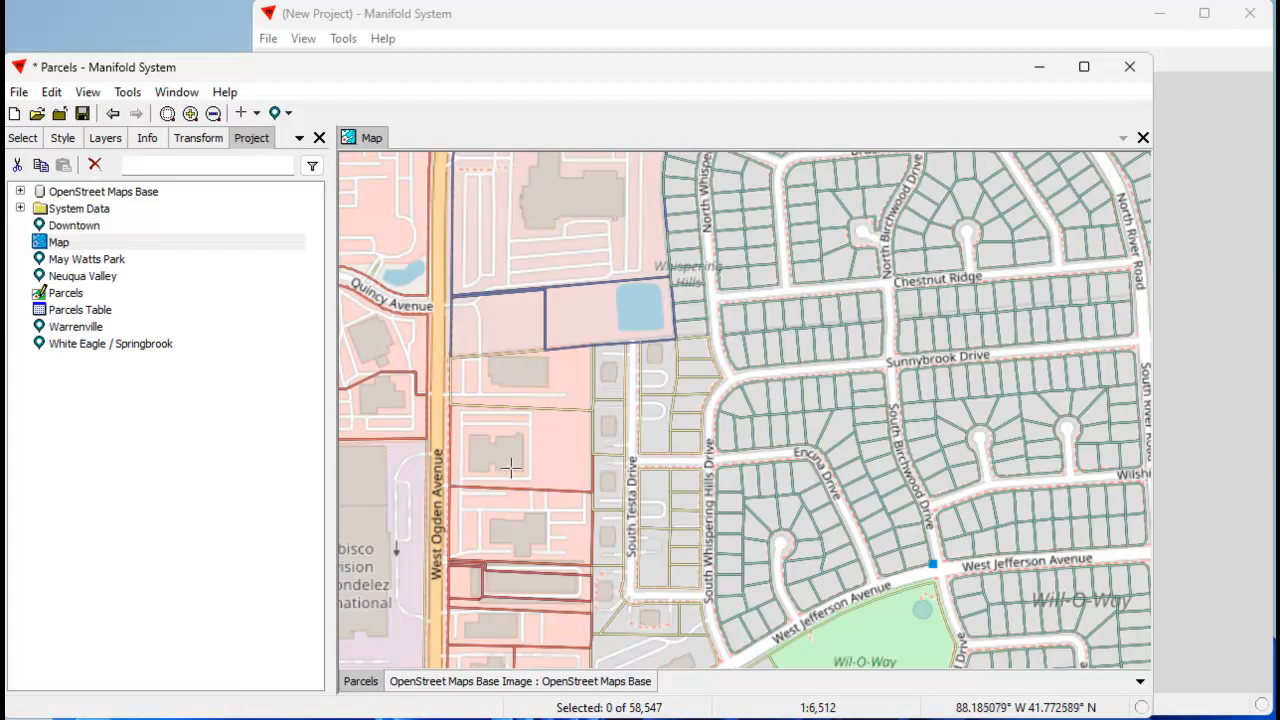
scroll(760, 382, "down", 1)
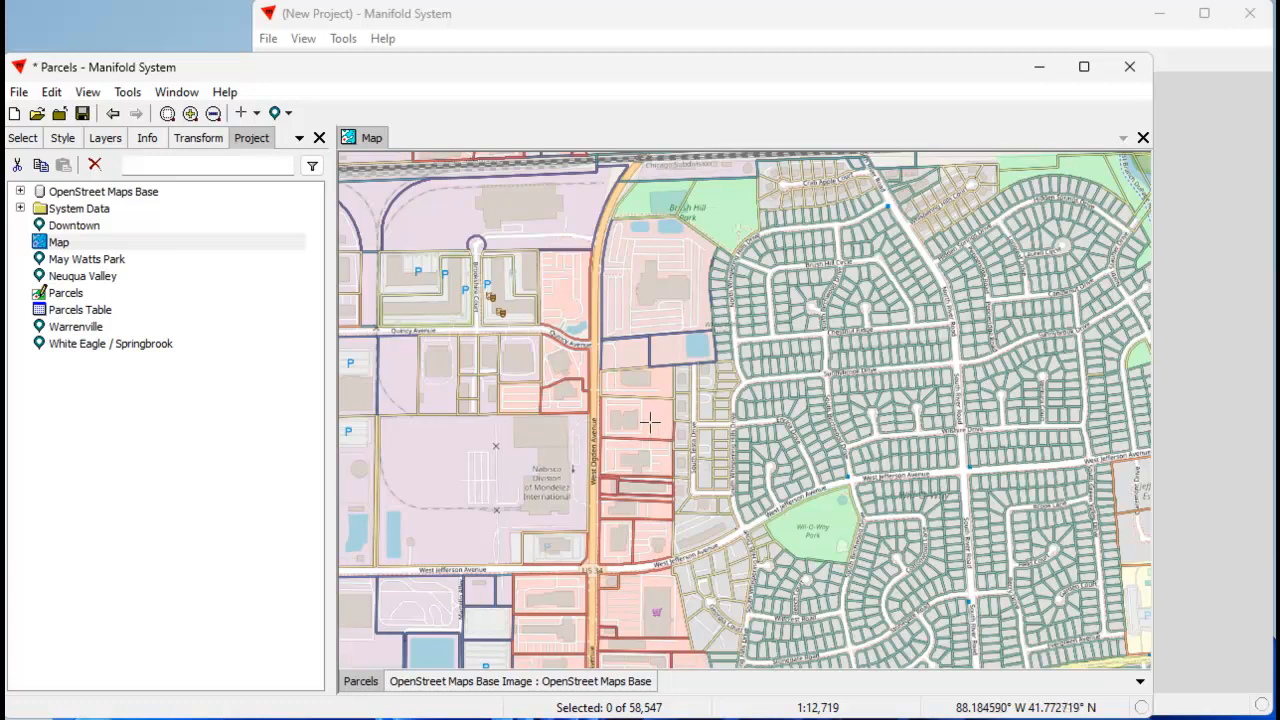
left_click(649, 423, "alt")
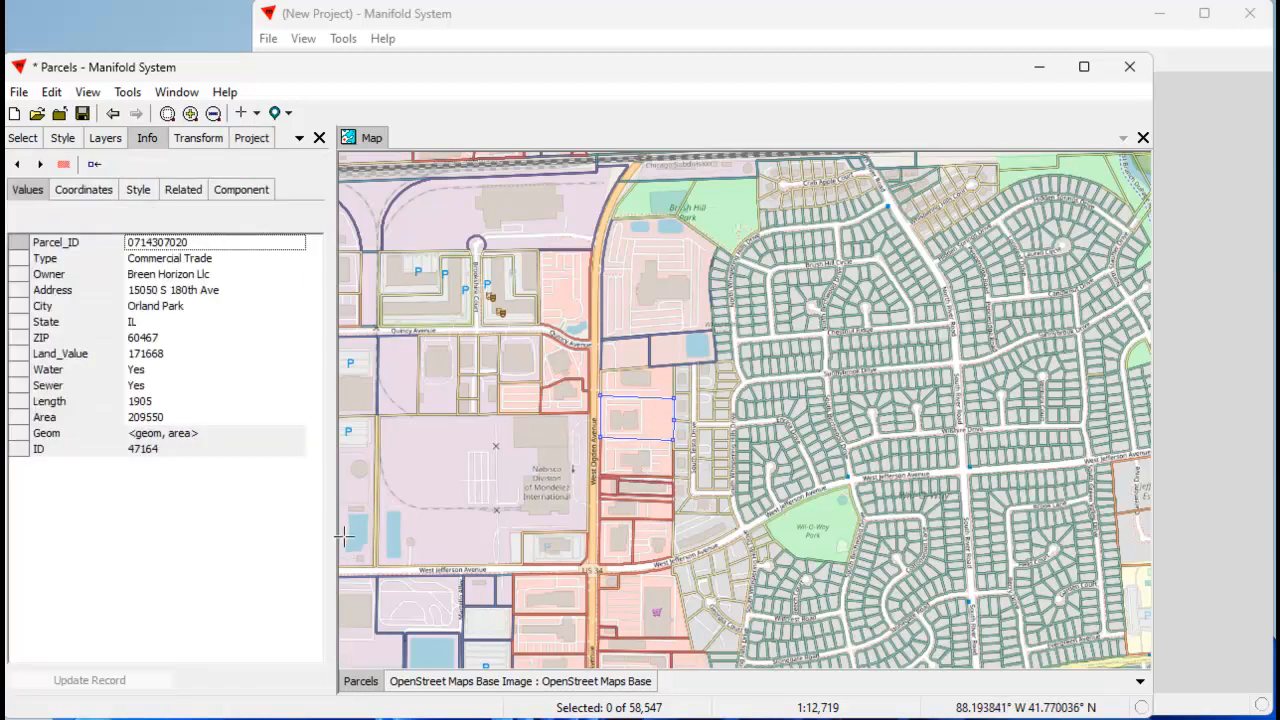
key("ctrl+BackSpace")
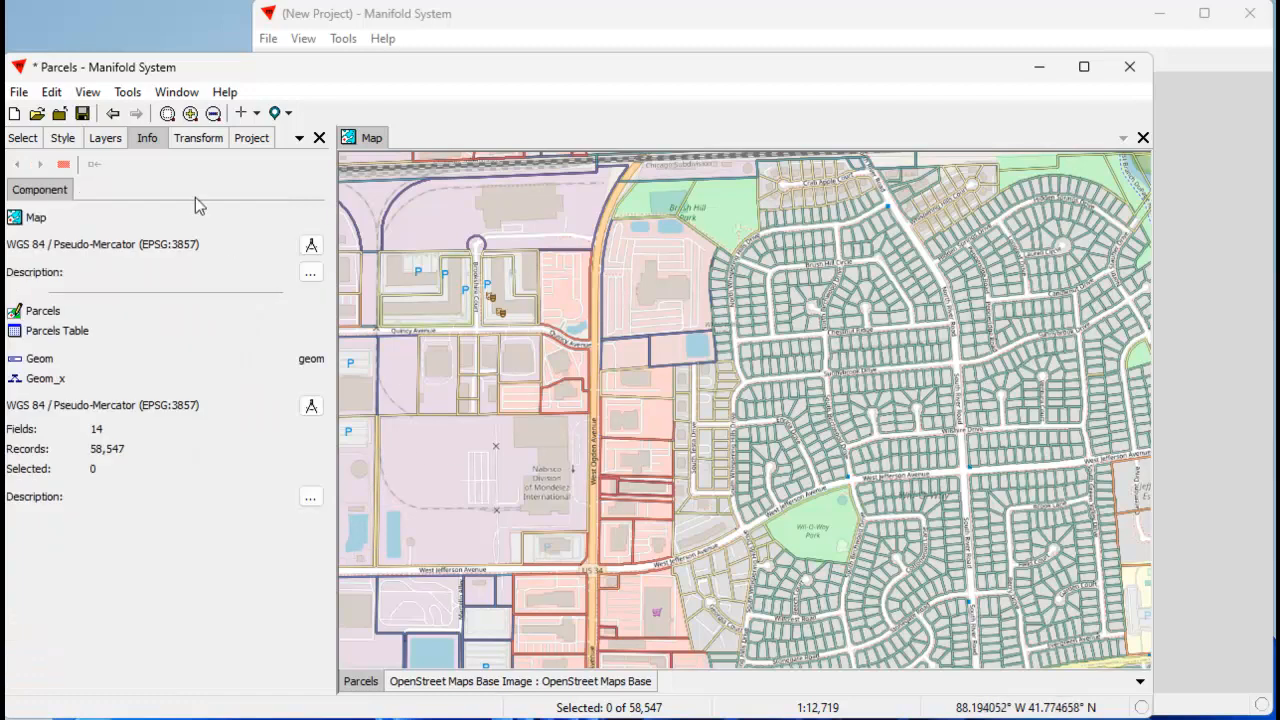
Export the Parcels drawing as a GPKG file named Parcels in the videos folder.
left_click(252, 140)
left_click(216, 424)
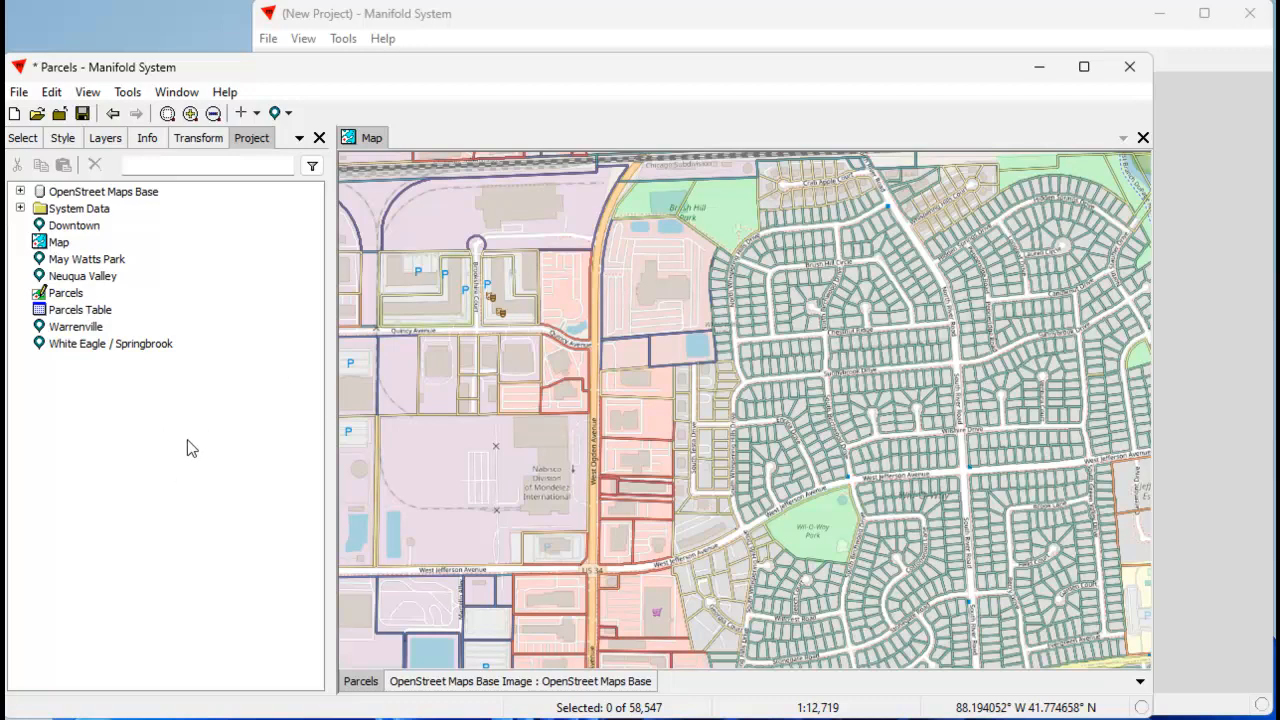
left_click(72, 296)
right_click(84, 295)
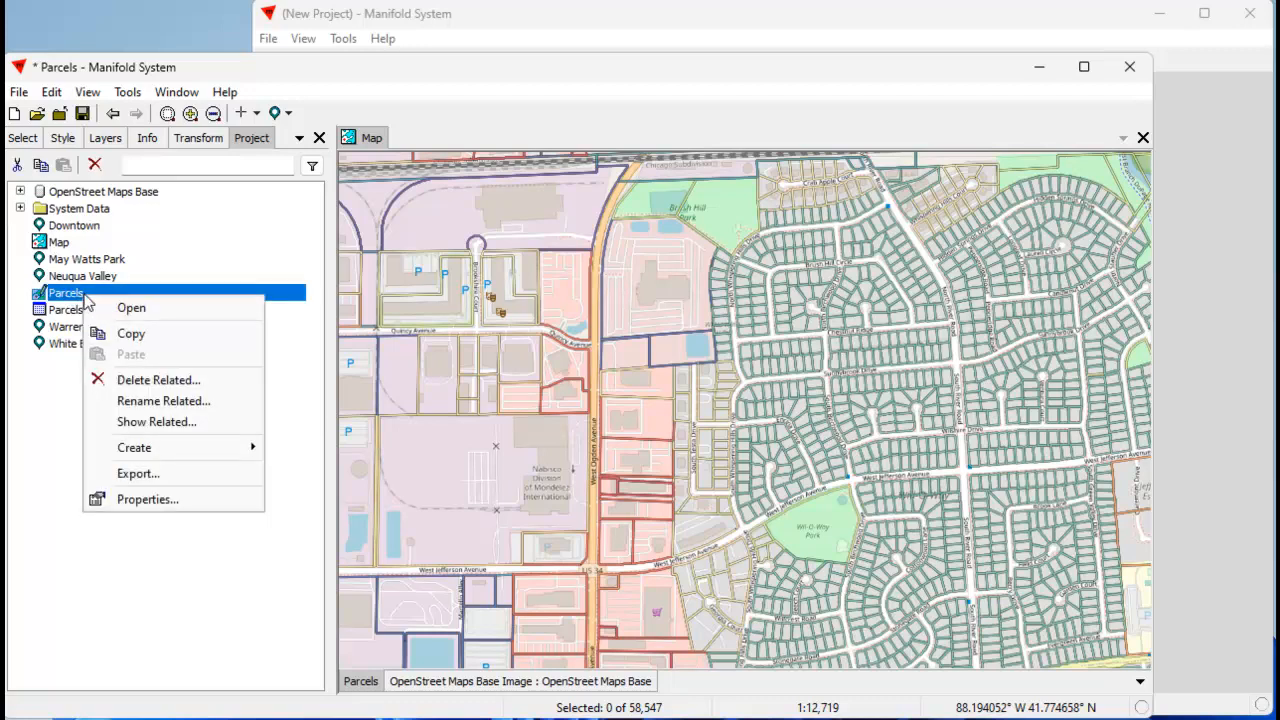
left_click(162, 473)
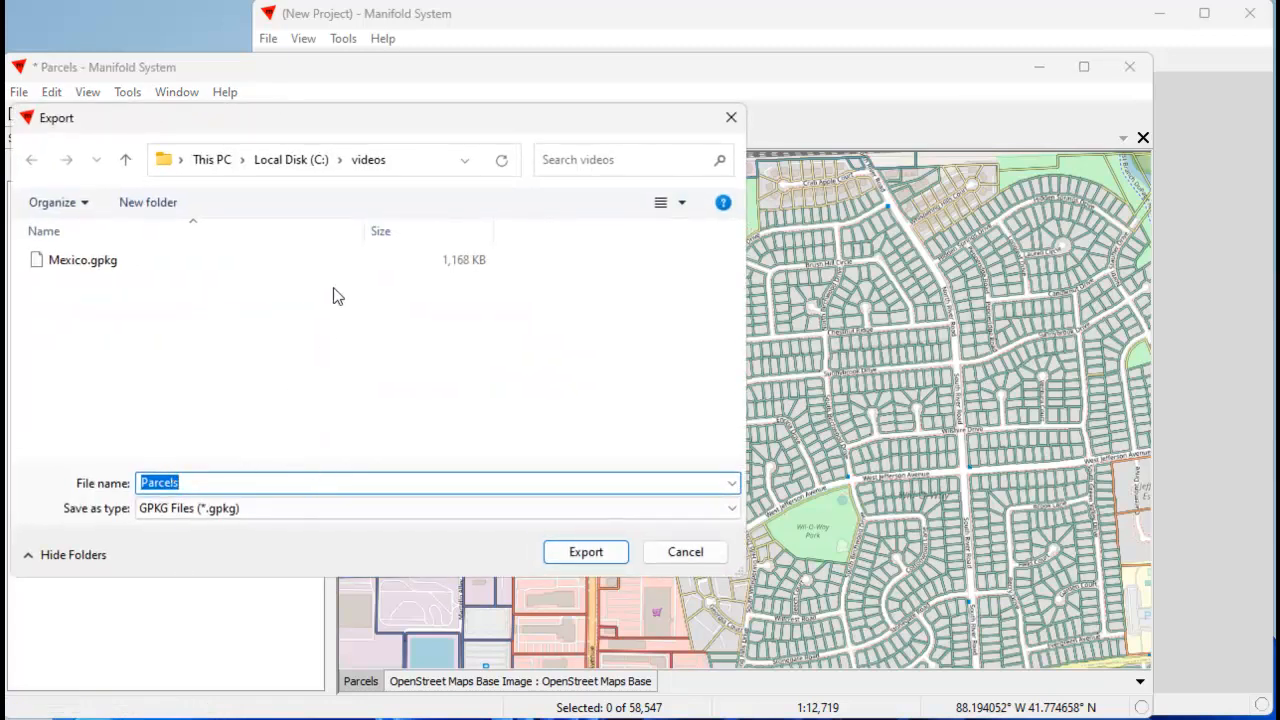
left_click_drag(369, 122, 398, 122)
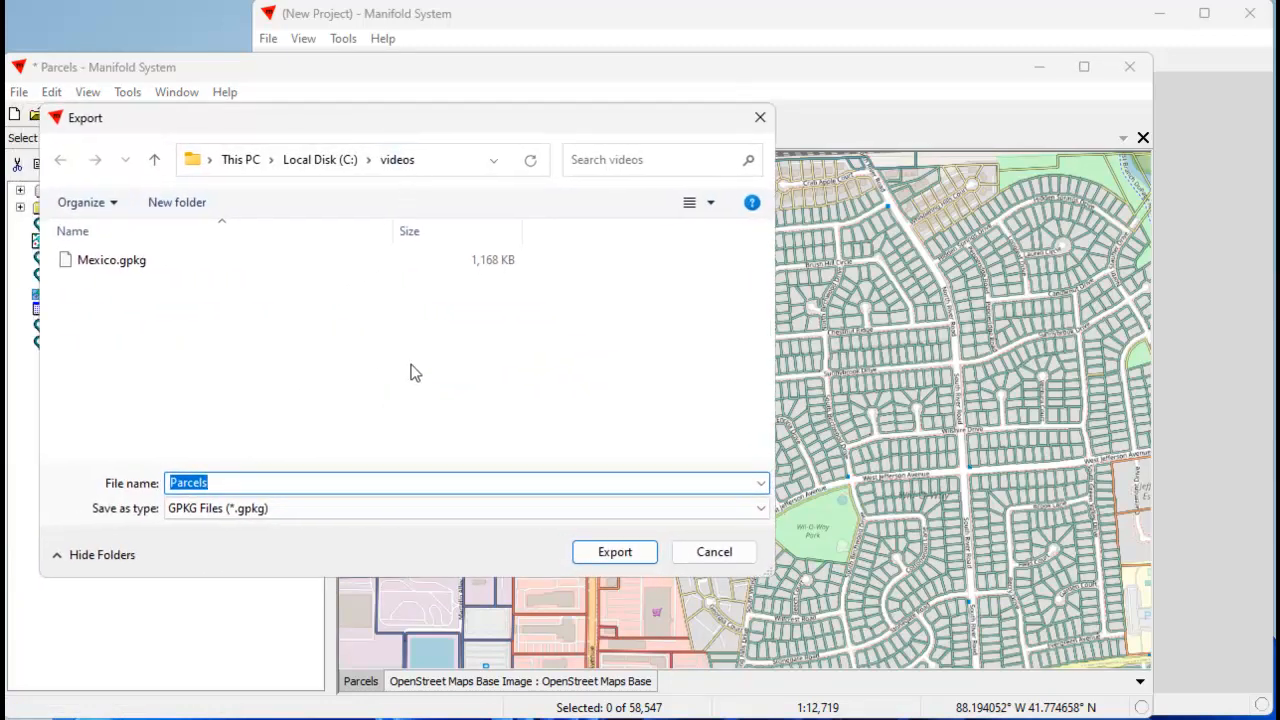
left_click(614, 552)
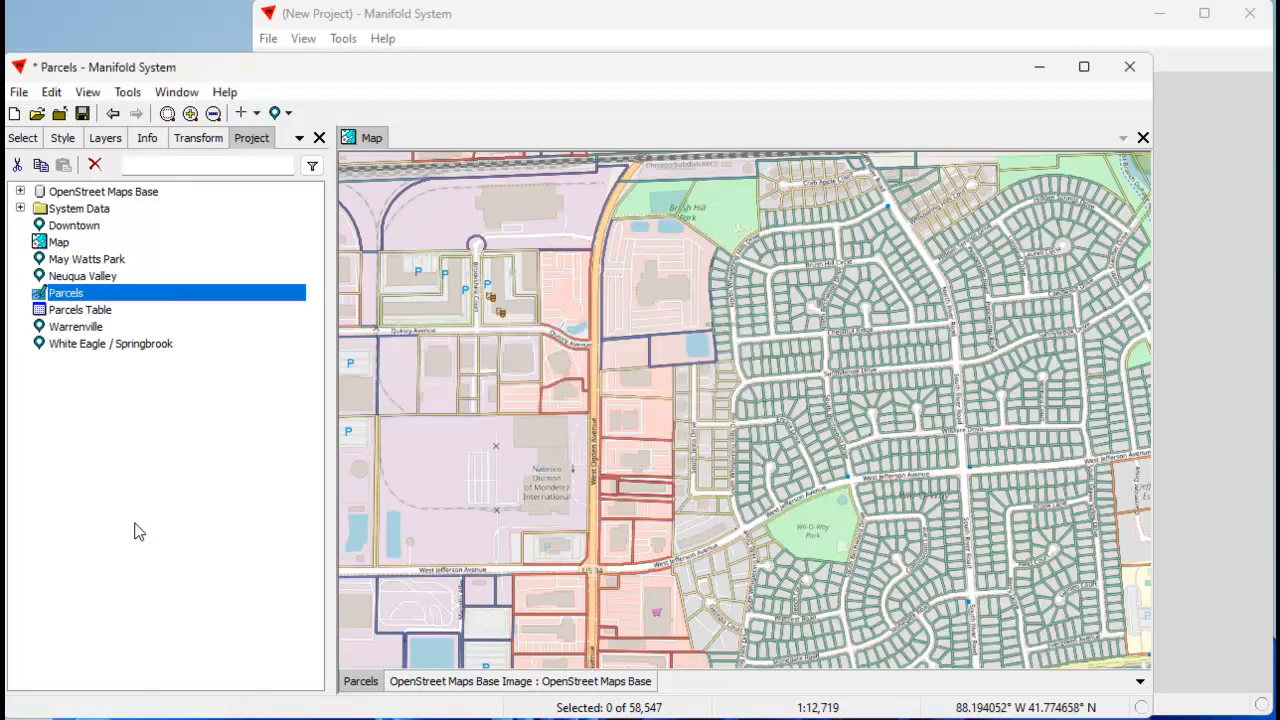
Link Parcels.gpkg from the videos folder into the current project and expand the new data source.
left_click_drag(1279, 719, 851, 209)
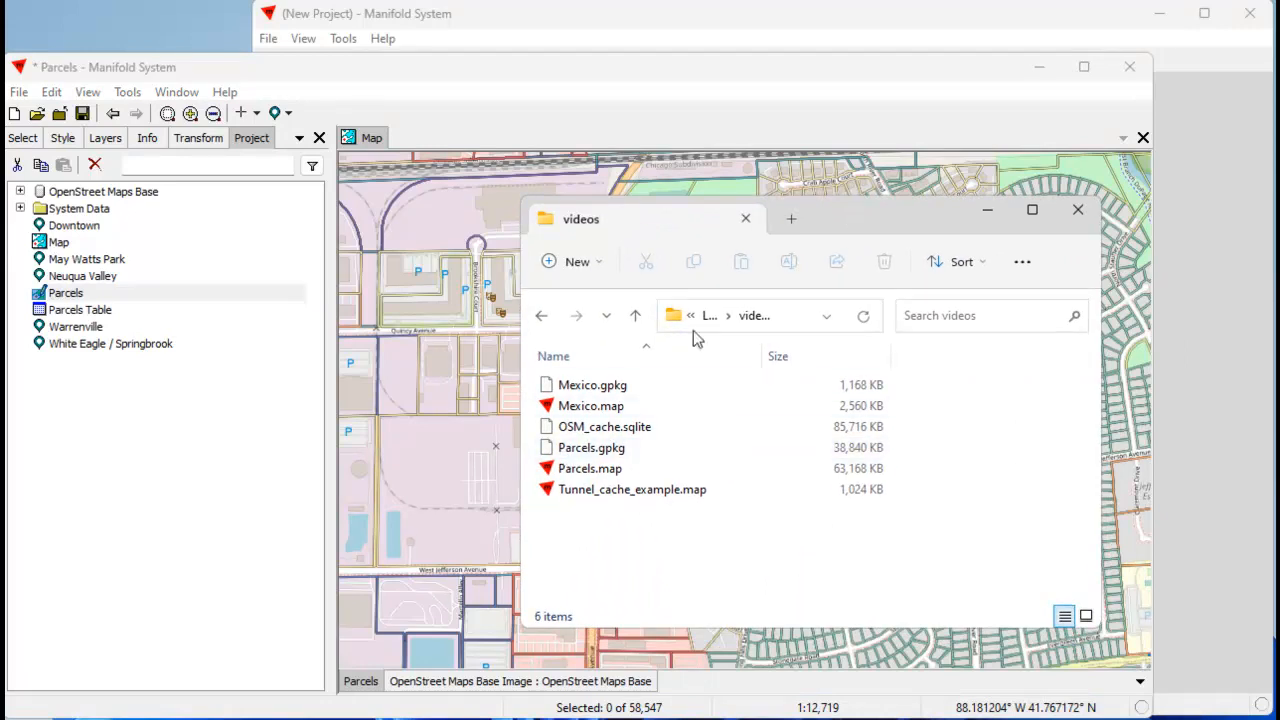
left_click_drag(854, 227, 905, 258)
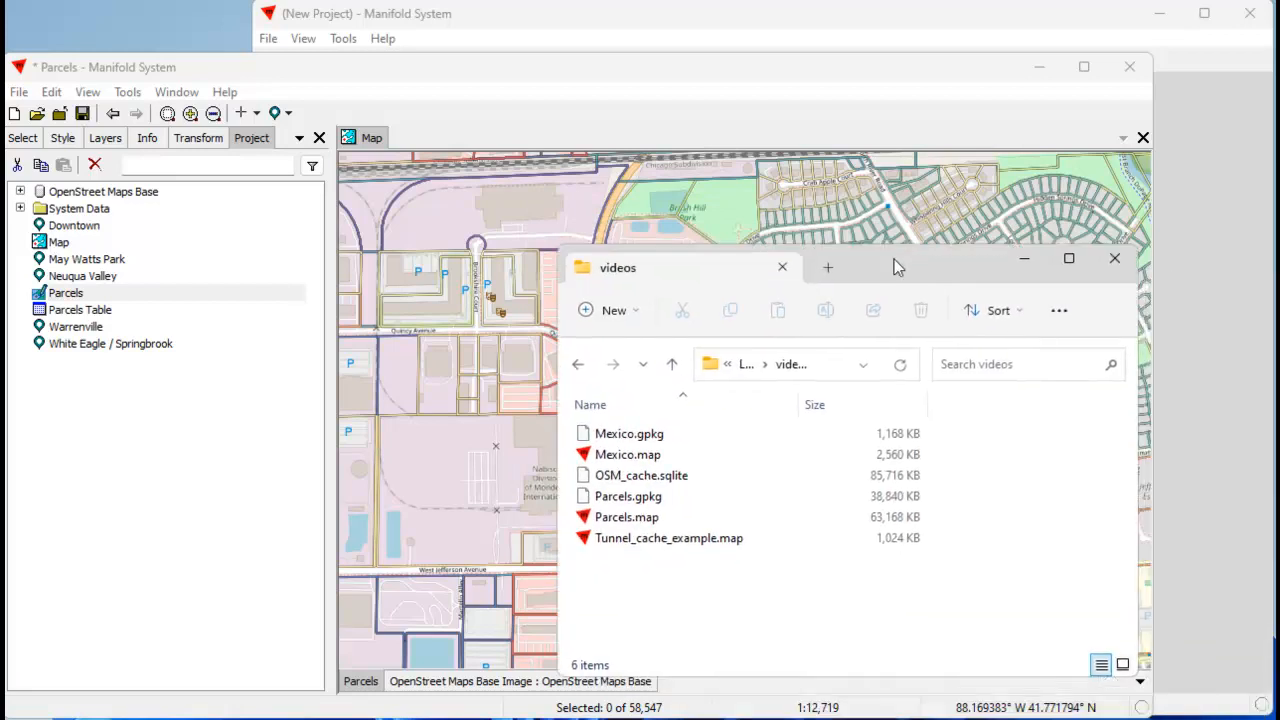
left_click(648, 503)
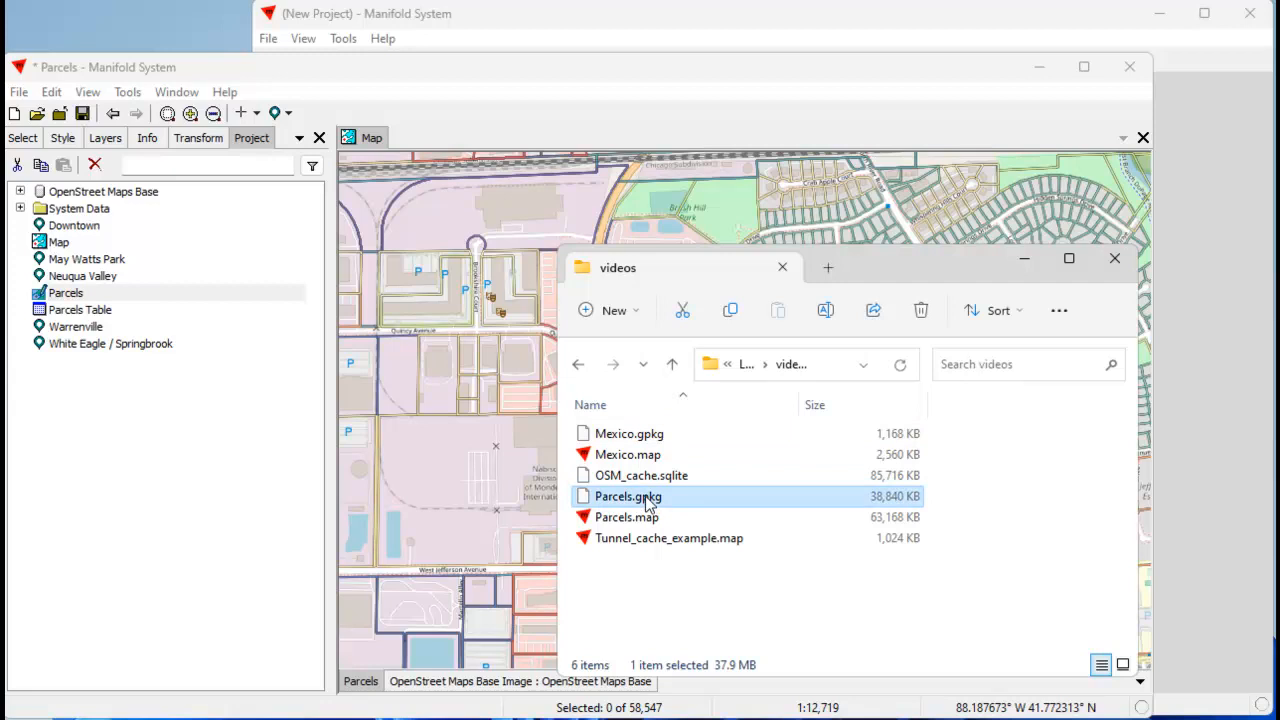
left_click_drag(648, 503, 215, 456)
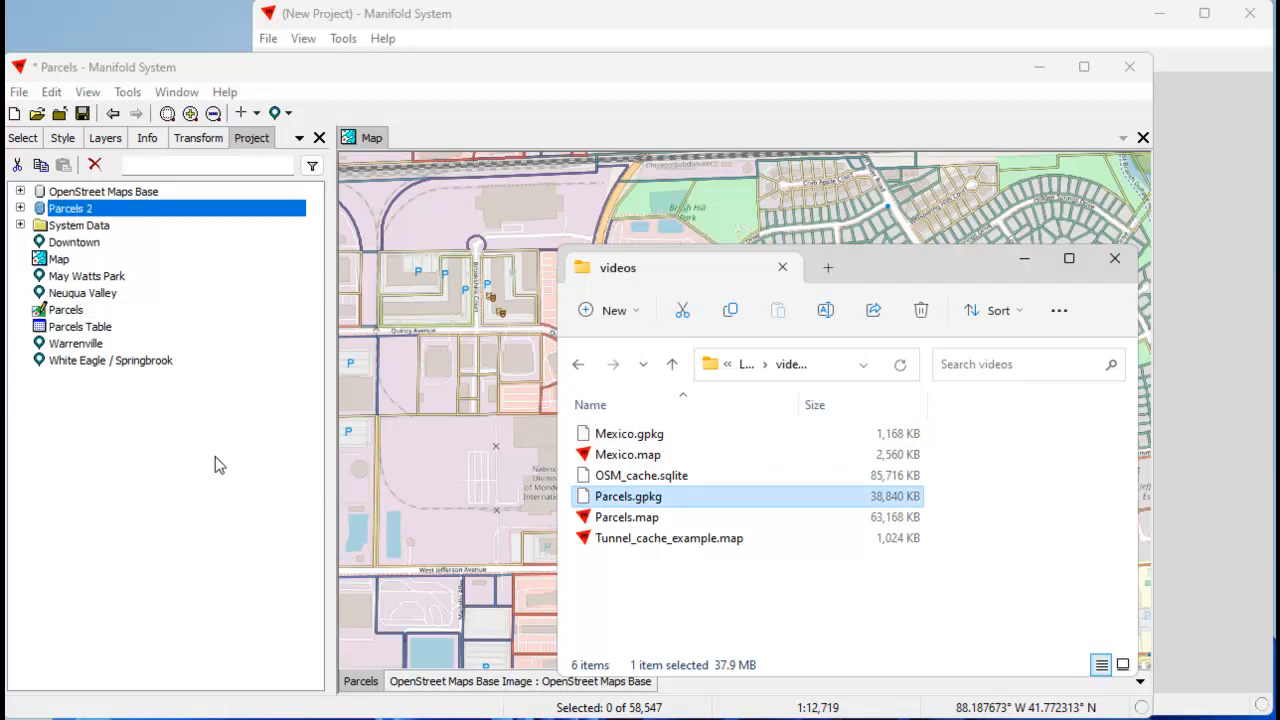
left_click_drag(862, 268, 1279, 493)
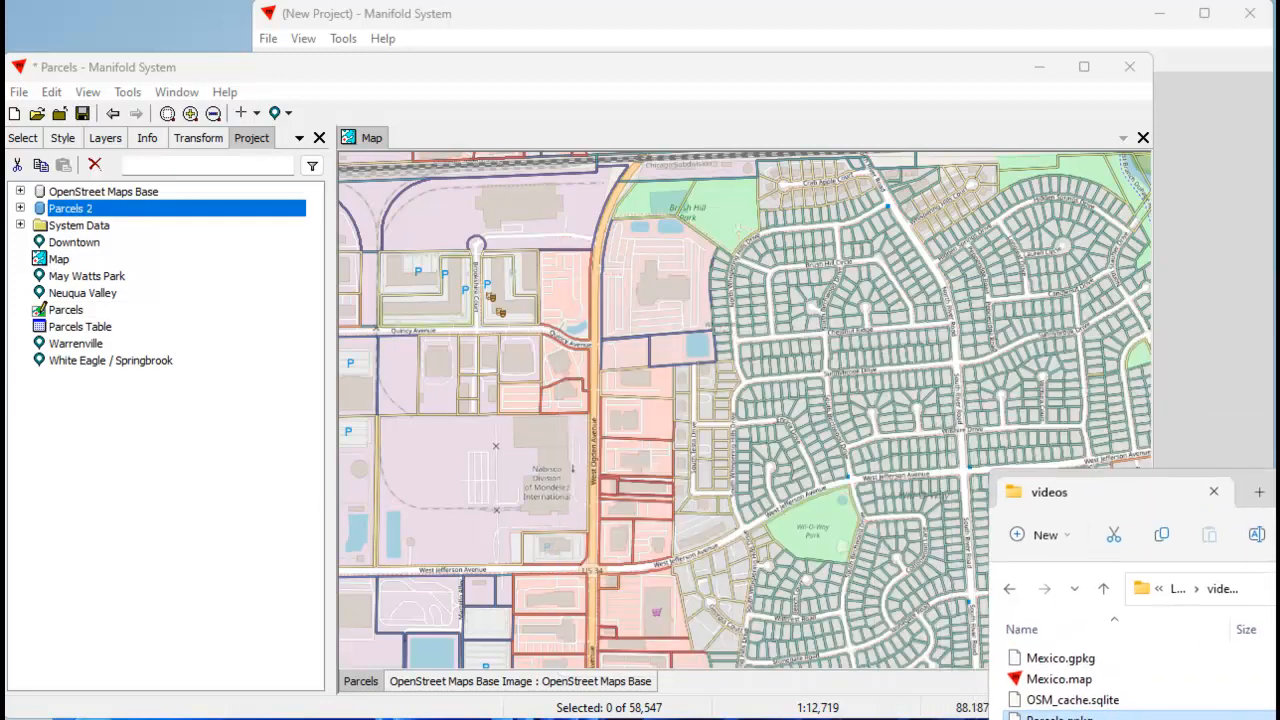
left_click(20, 208)
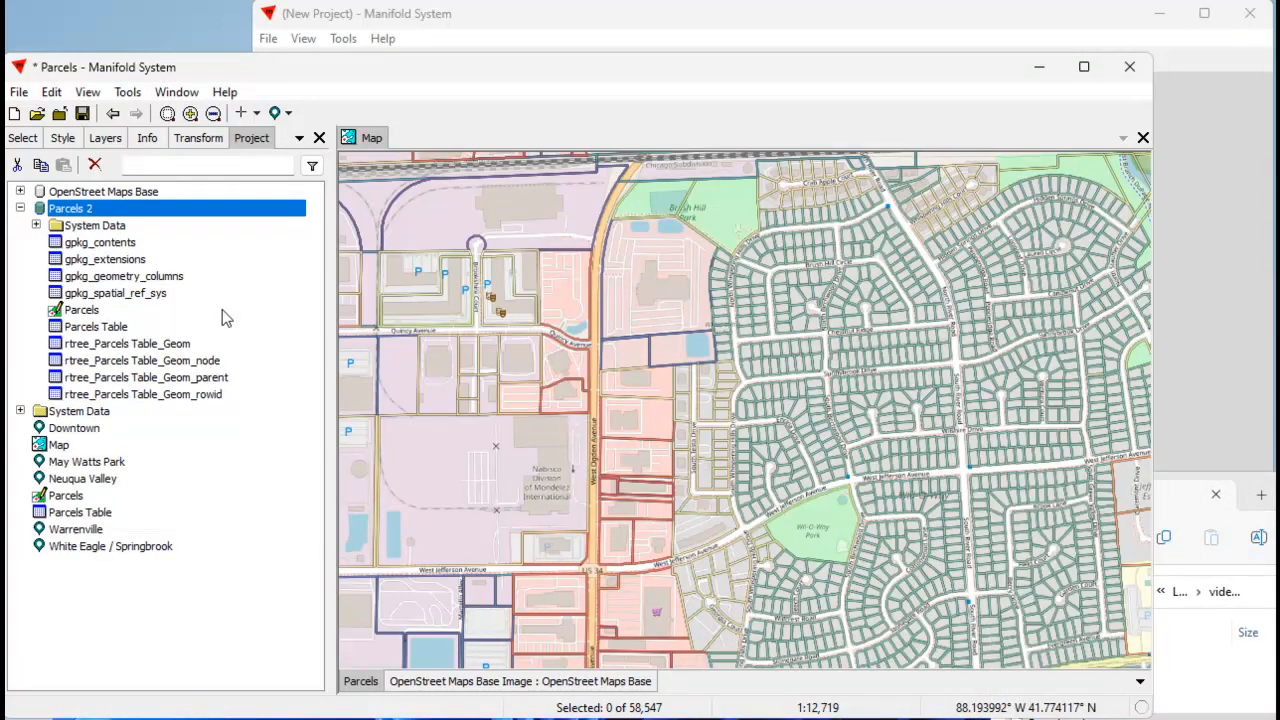
Create a folder named gpkg inside the Parcels 2 data source.
left_click(241, 263)
right_click(241, 266)
mouse_move(296, 418)
left_click(485, 655)
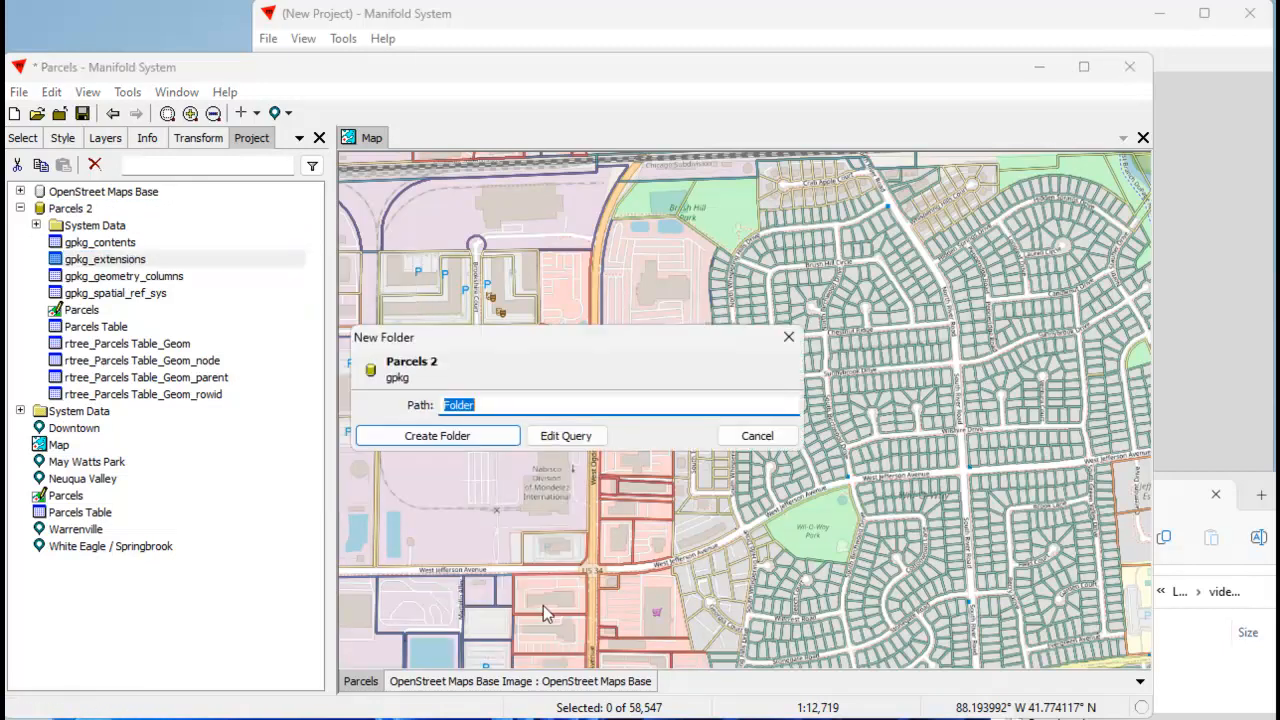
type("g")
left_click(480, 437)
Move the four gpkg_ tables and the four rtree_Parcels tables into the gpkg folder of Parcels 2.
left_click(108, 260, "ctrl")
left_click(112, 276, "ctrl")
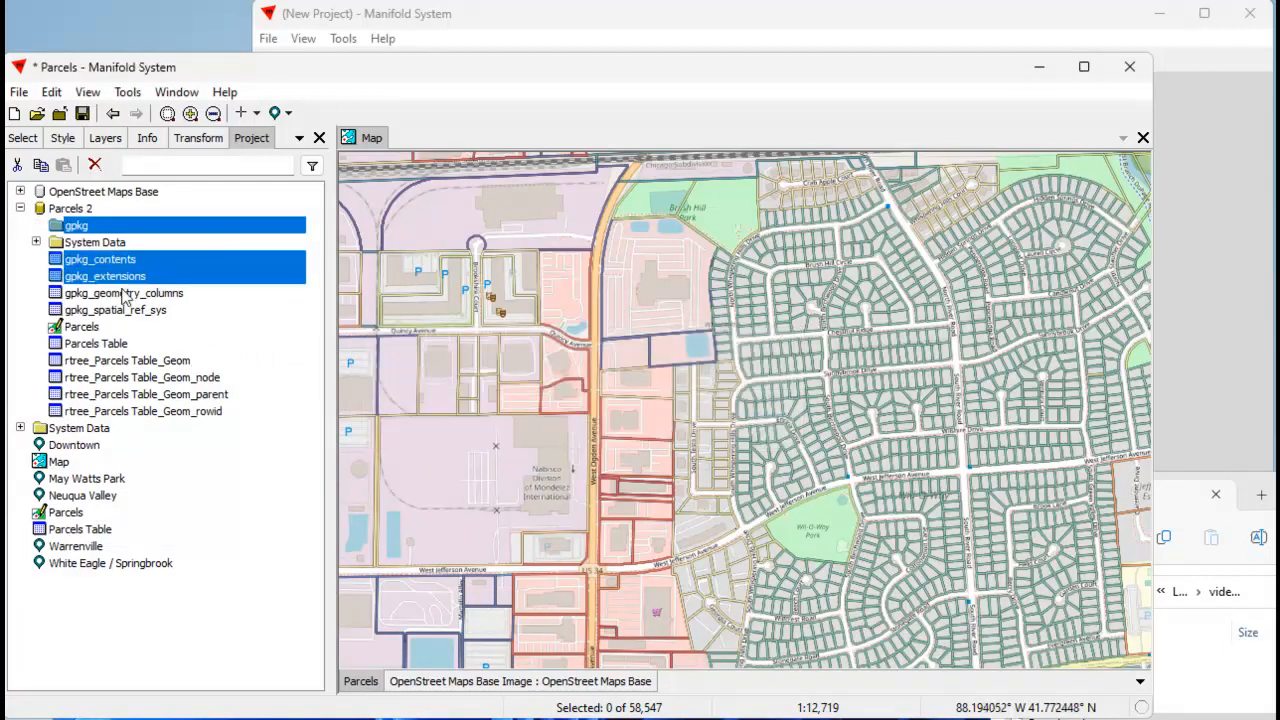
left_click(118, 293, "ctrl")
left_click(128, 310, "ctrl")
left_click(122, 361, "ctrl")
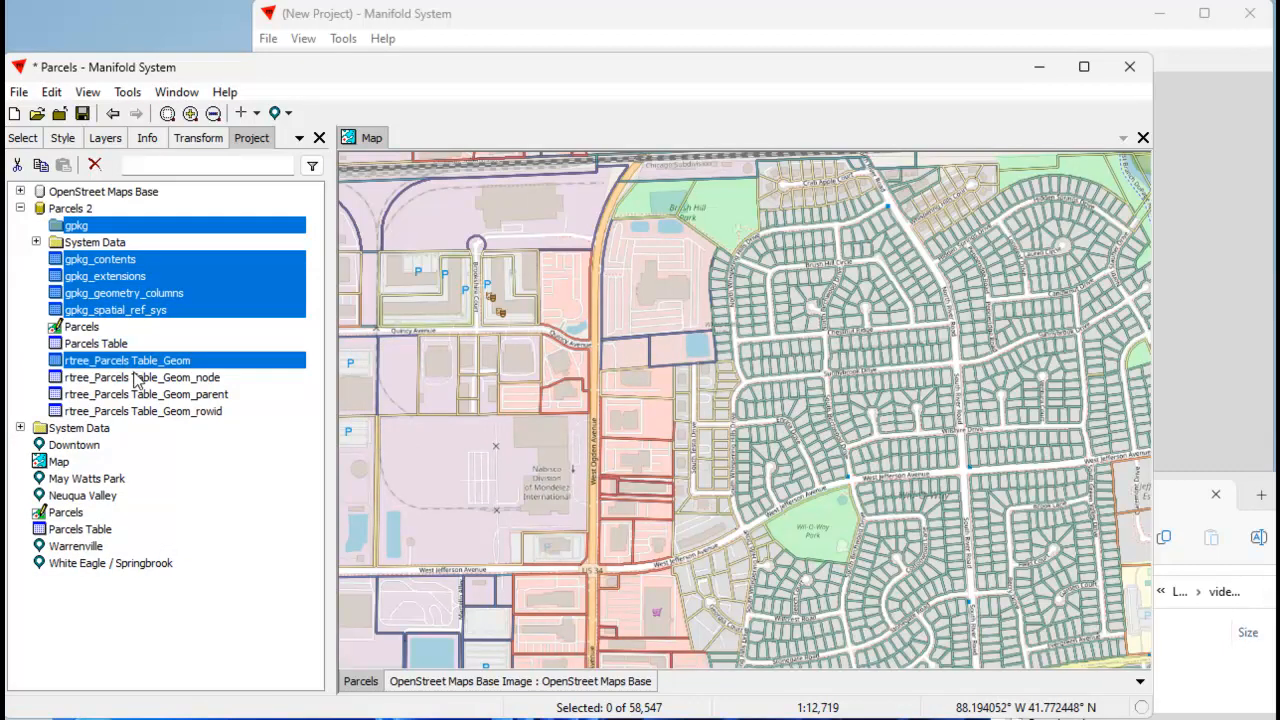
left_click(140, 378, "ctrl")
left_click(146, 395, "ctrl")
left_click(176, 411, "ctrl")
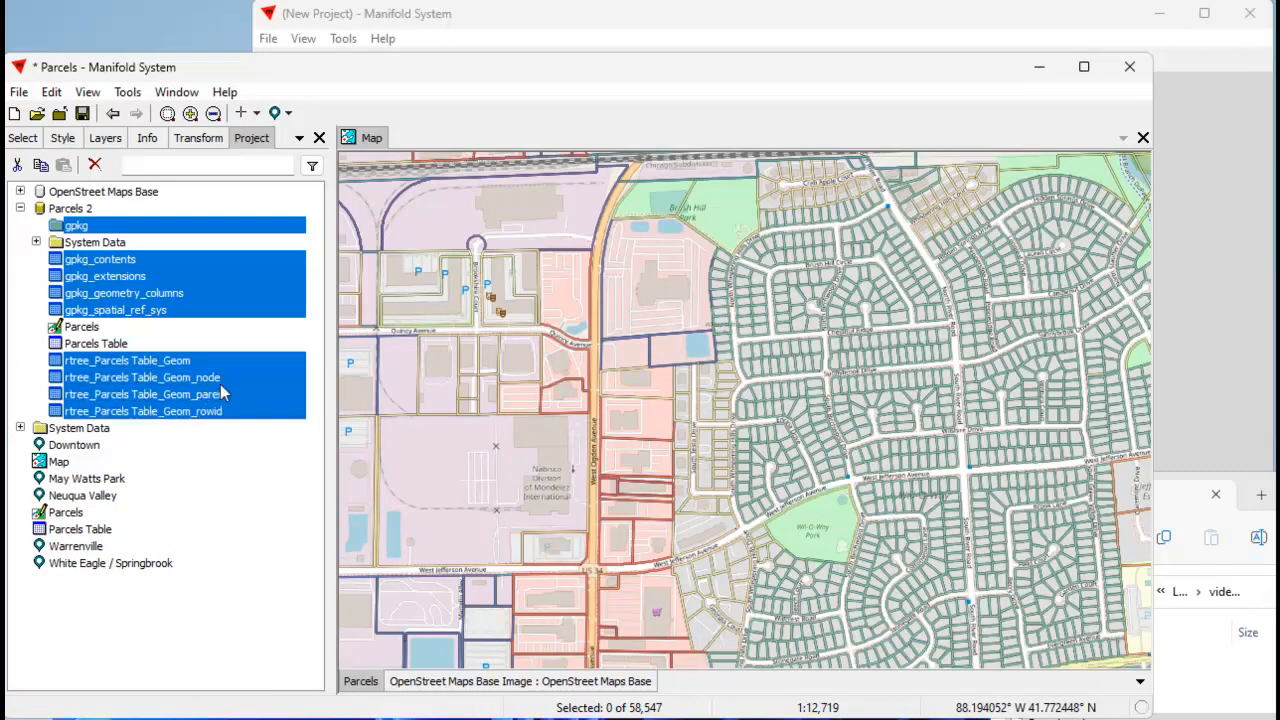
left_click(136, 226, "ctrl")
left_click_drag(173, 288, 76, 225)
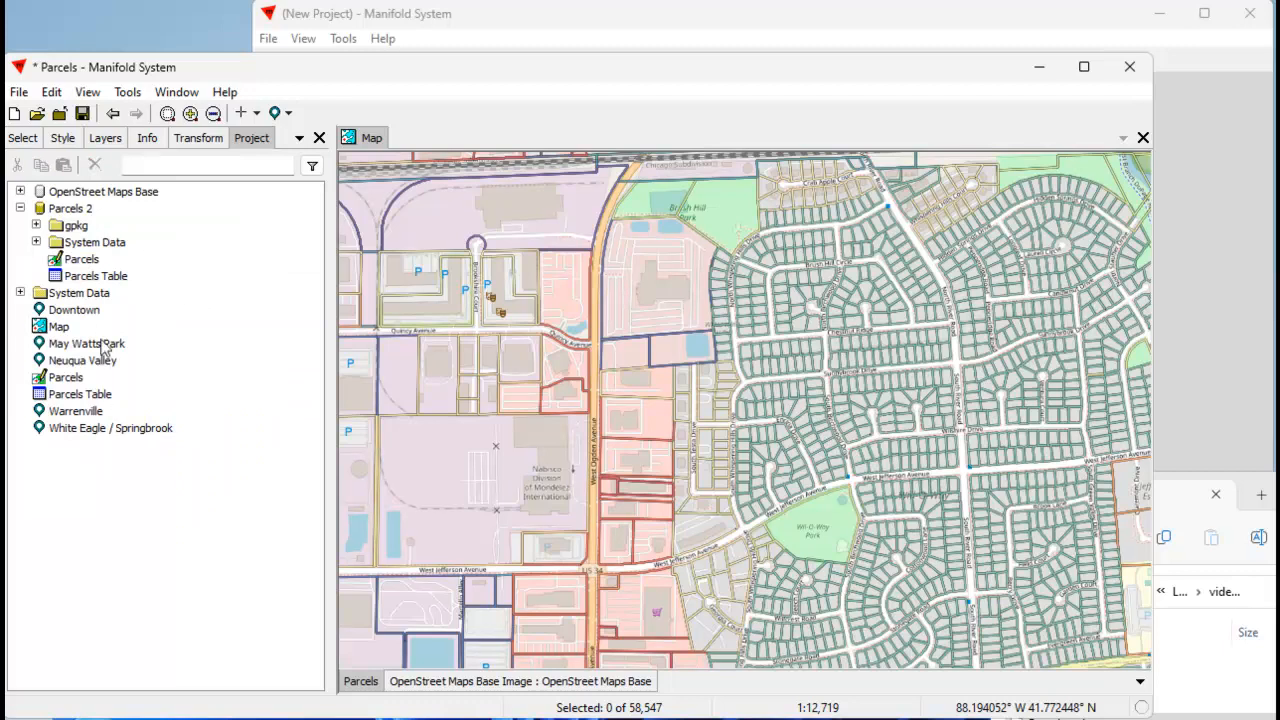
Copy the Map and all five location components, without Parcels and its table, into the Parcels 2 data source.
left_click(80, 311)
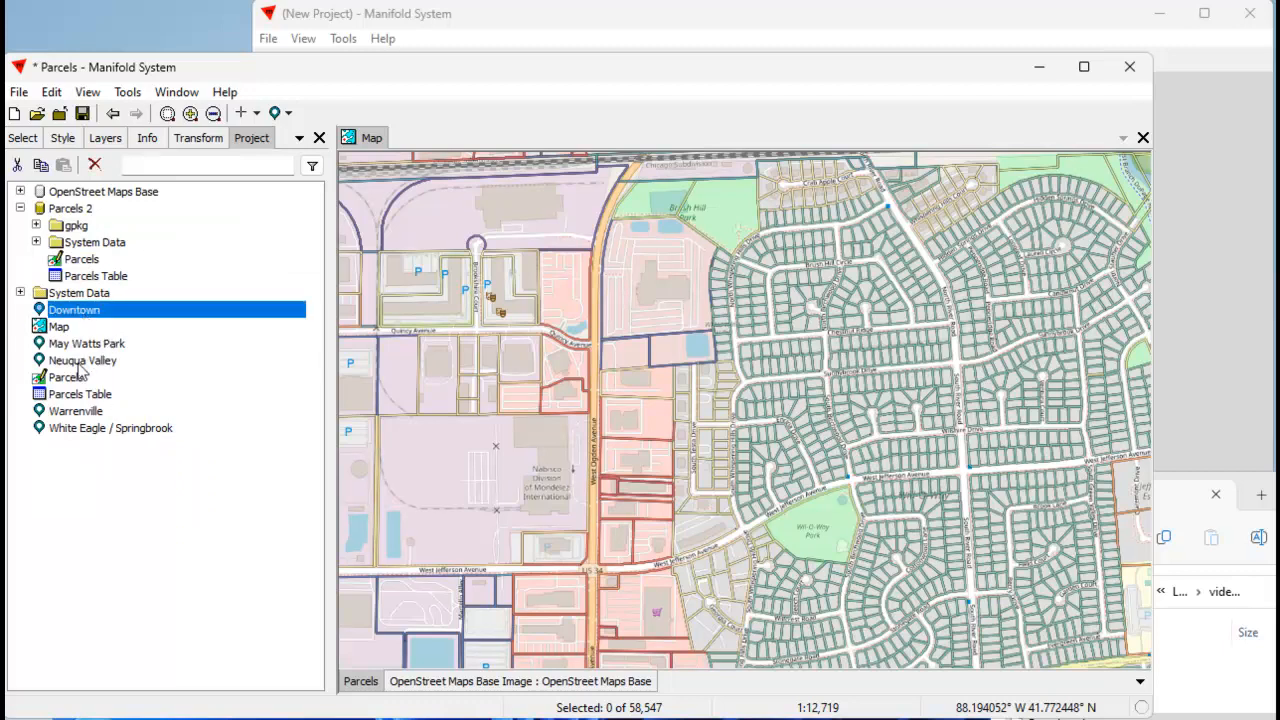
left_click(96, 432, "shift")
left_click(80, 394, "shift")
left_click(100, 430, "shift")
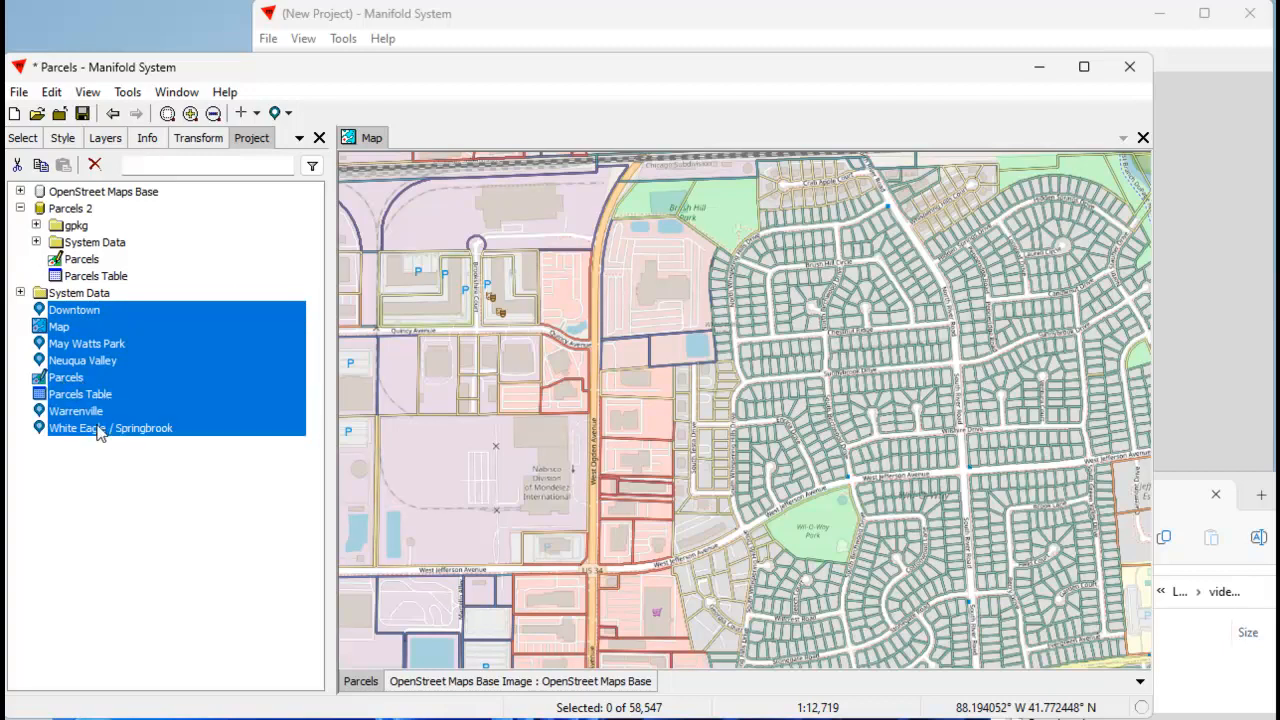
left_click(74, 380, "ctrl")
left_click(82, 396, "ctrl")
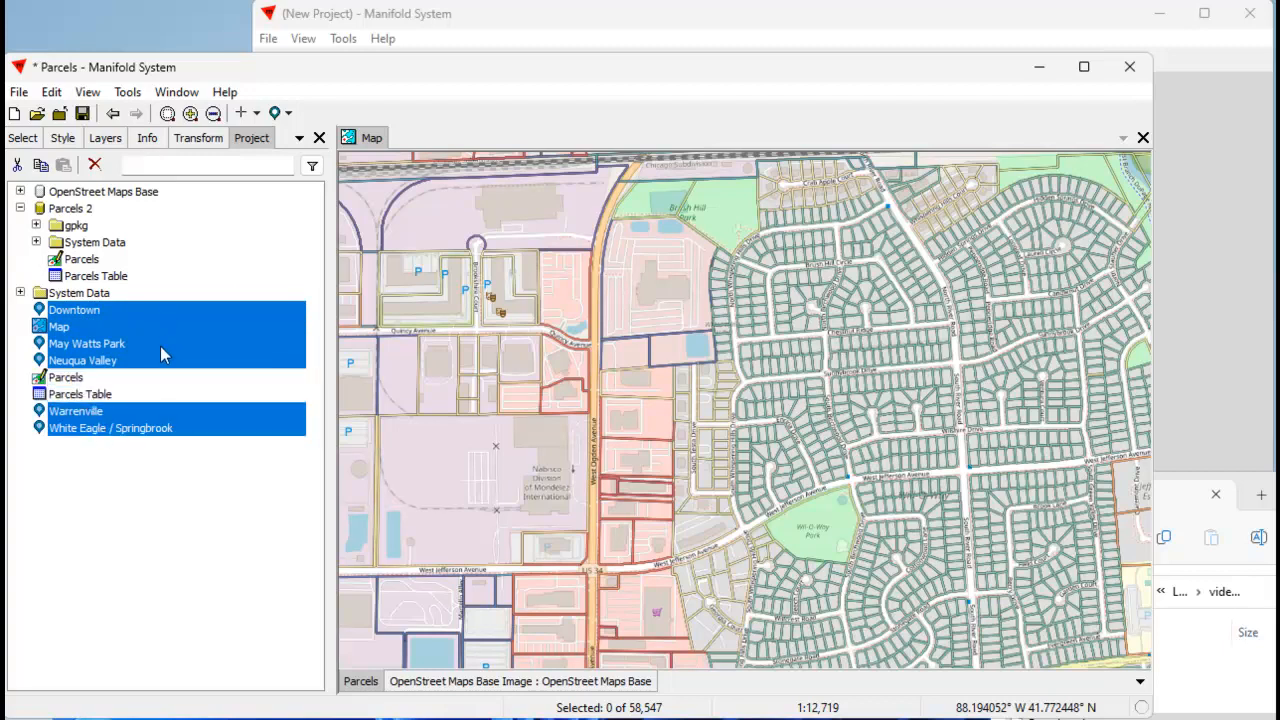
left_click(41, 165)
left_click(72, 208)
left_click(63, 165)
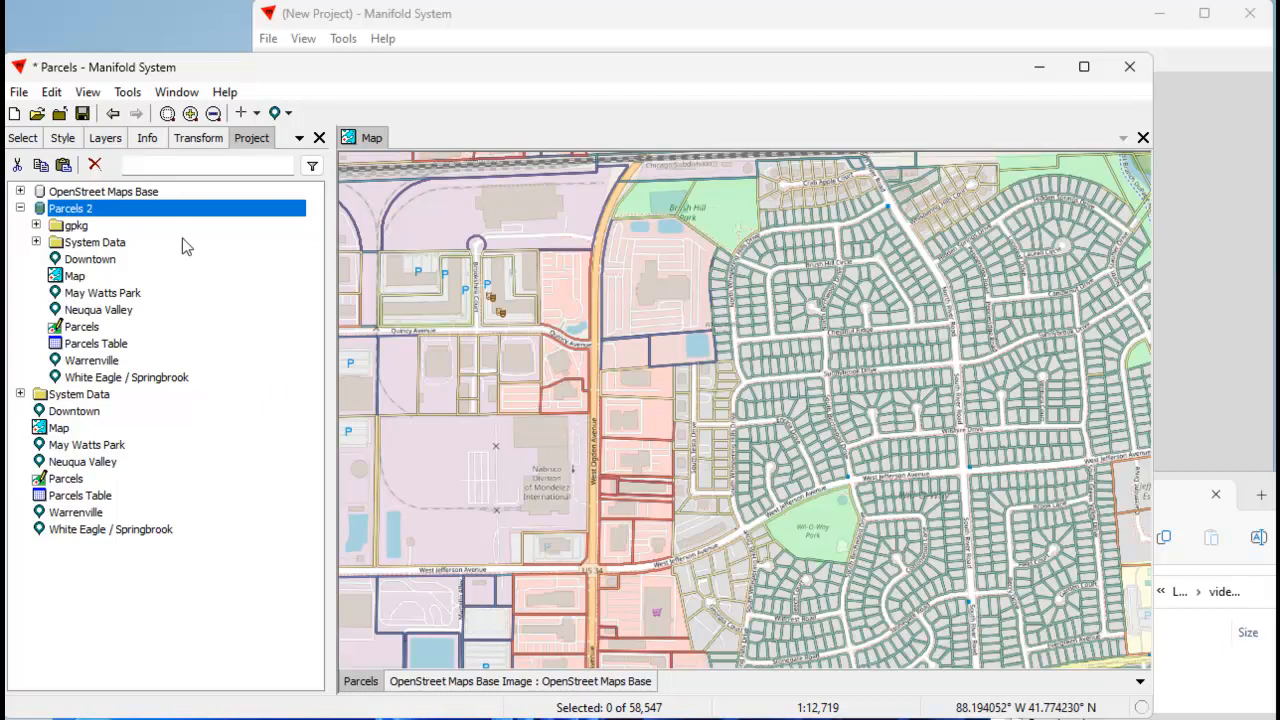
Start a new project without saving changes, link Parcels.gpkg from the videos folder into it, and expand the data source.
left_click(14, 113)
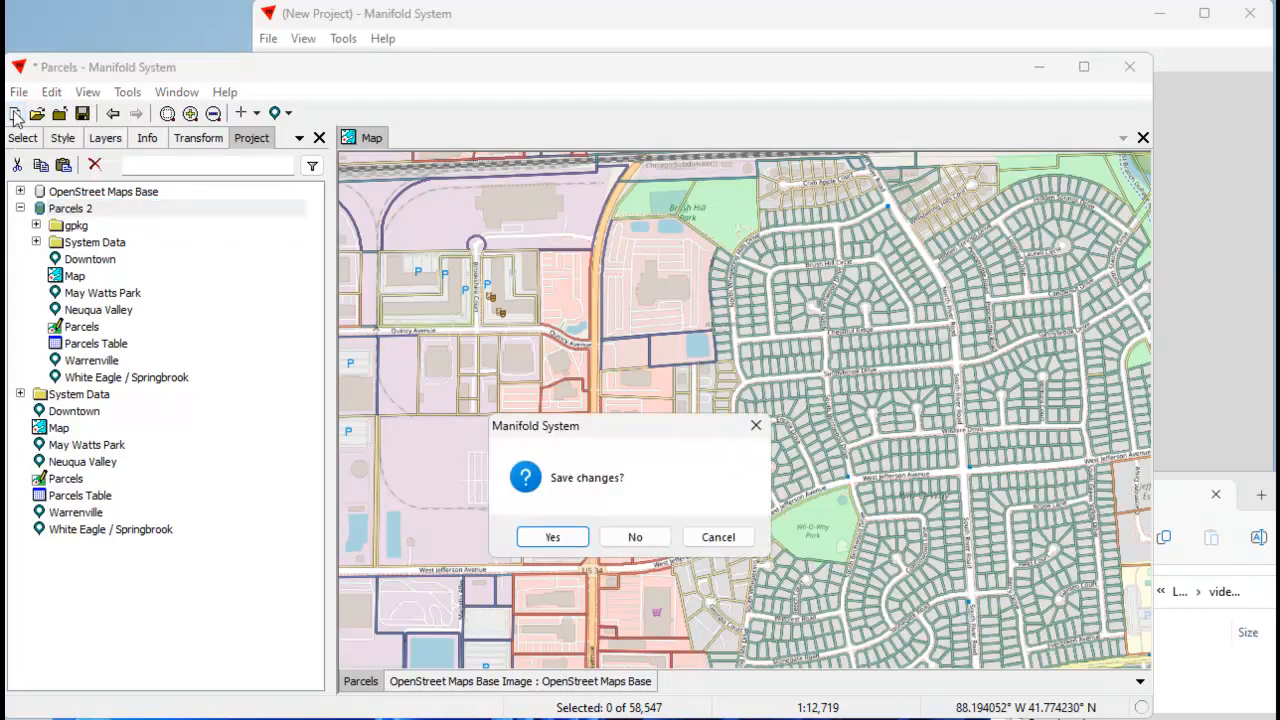
left_click(637, 537)
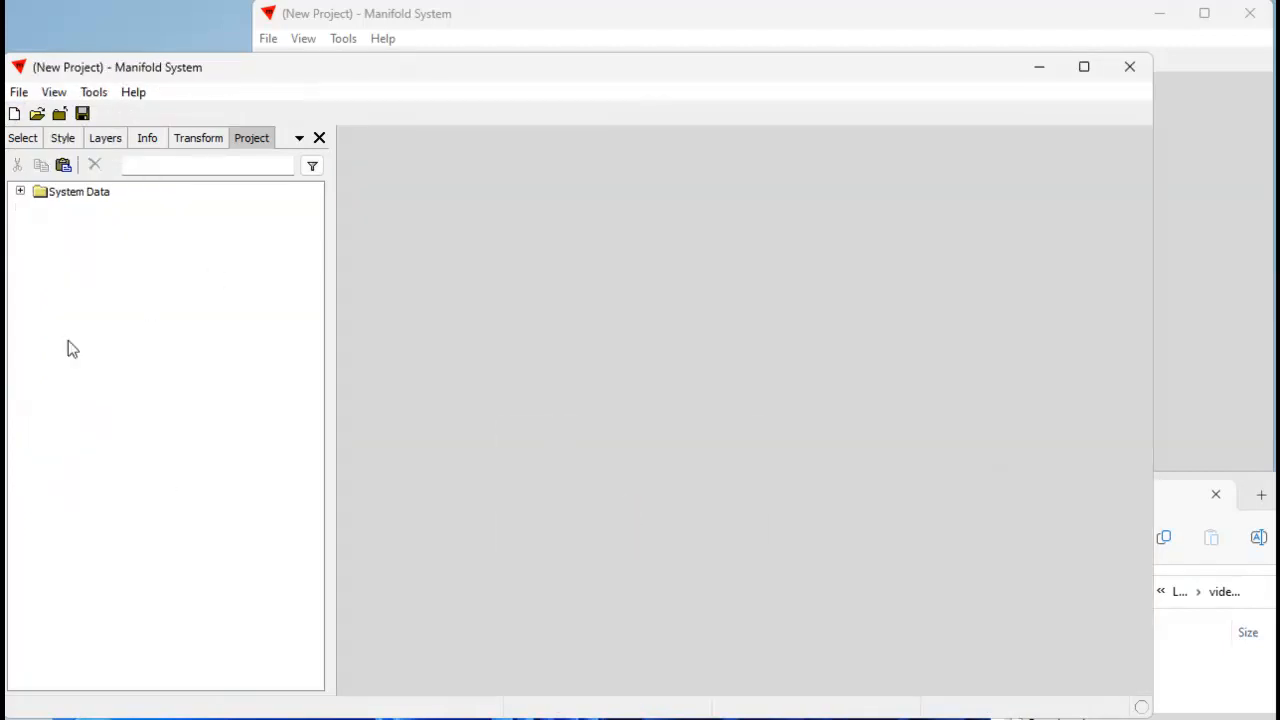
left_click_drag(1275, 482, 1104, 180)
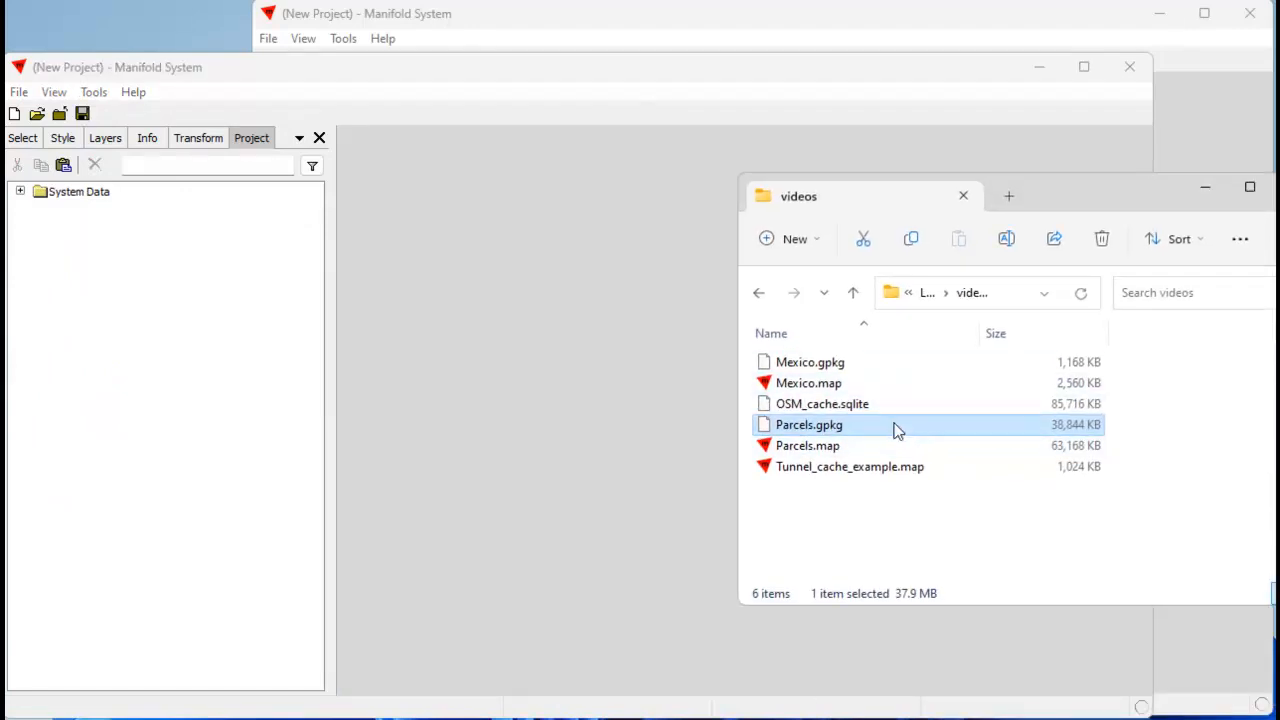
left_click_drag(897, 428, 232, 385)
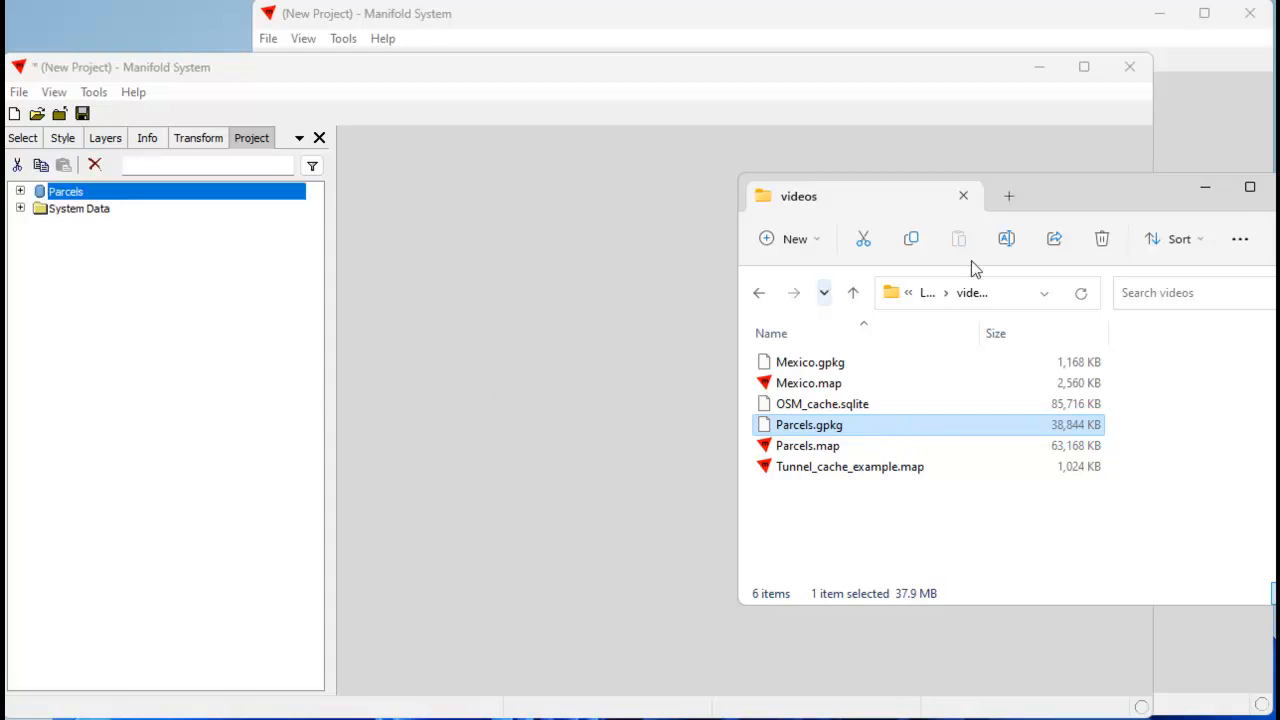
left_click_drag(1063, 206, 1279, 441)
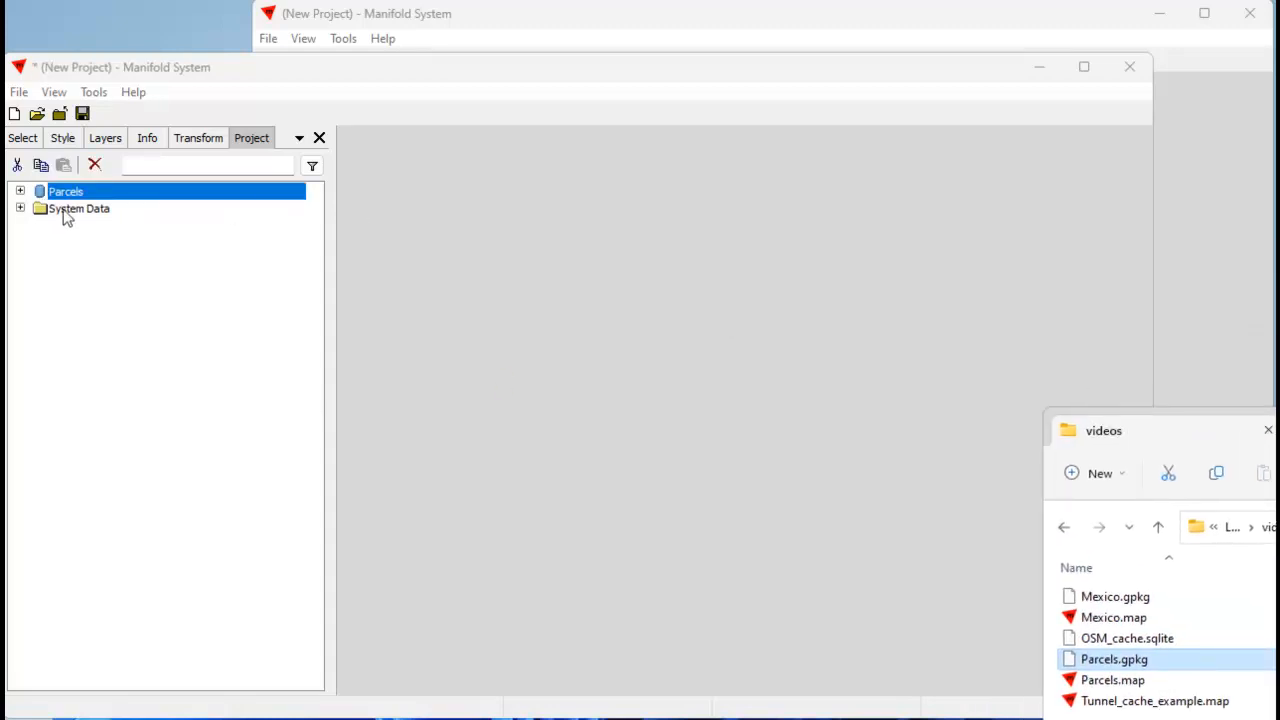
left_click(20, 191)
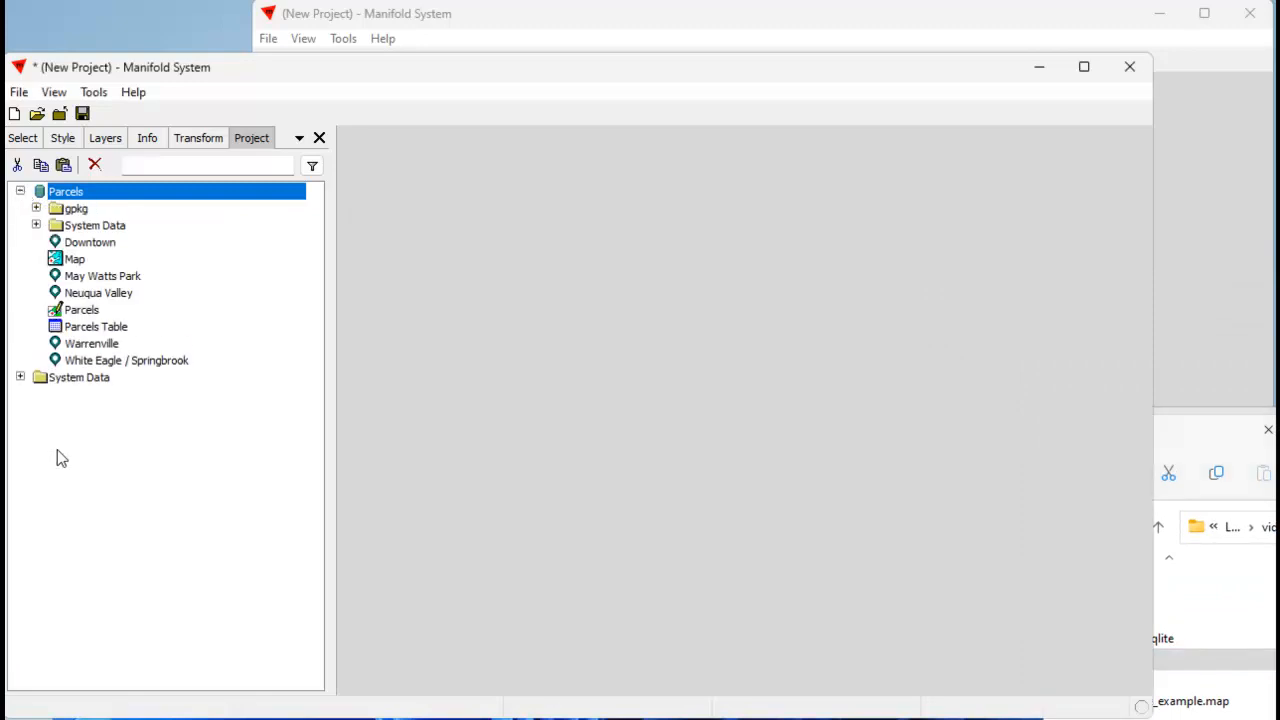
Open the Map stored in the Parcels data source and remove its OpenStreet Maps Base Image layer.
double_click(74, 259)
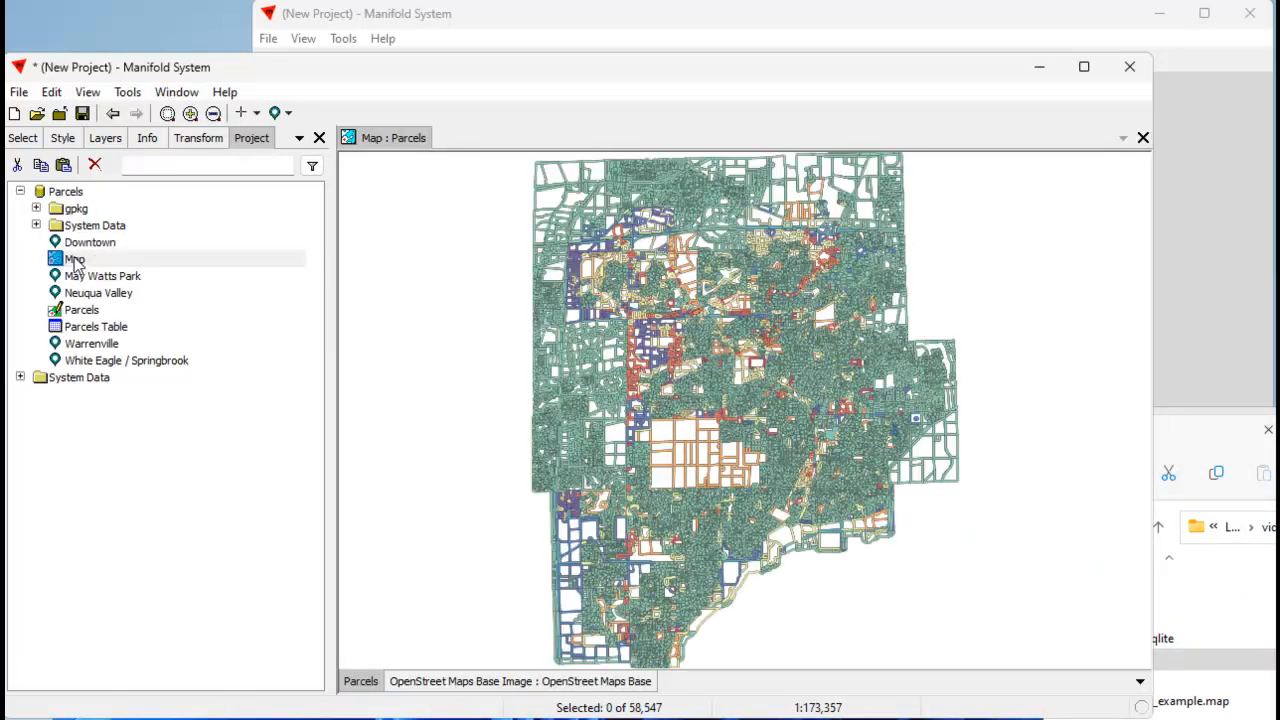
right_click(476, 684)
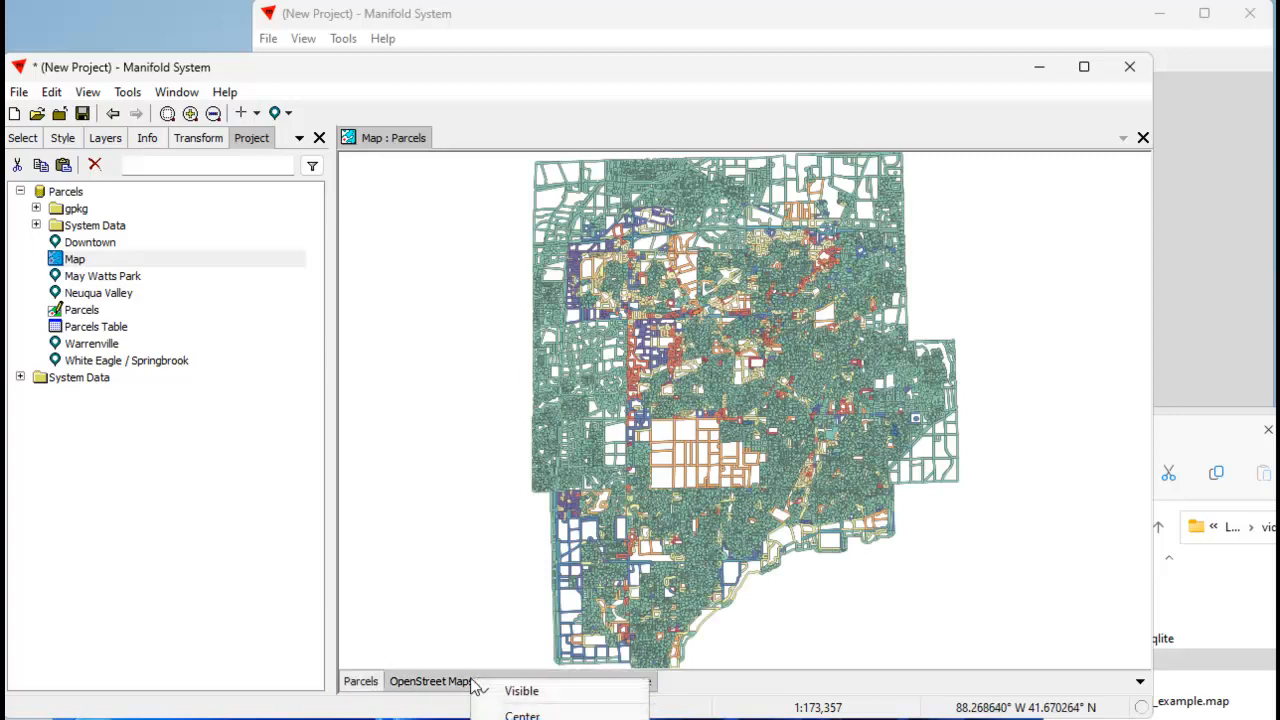
left_click(522, 719)
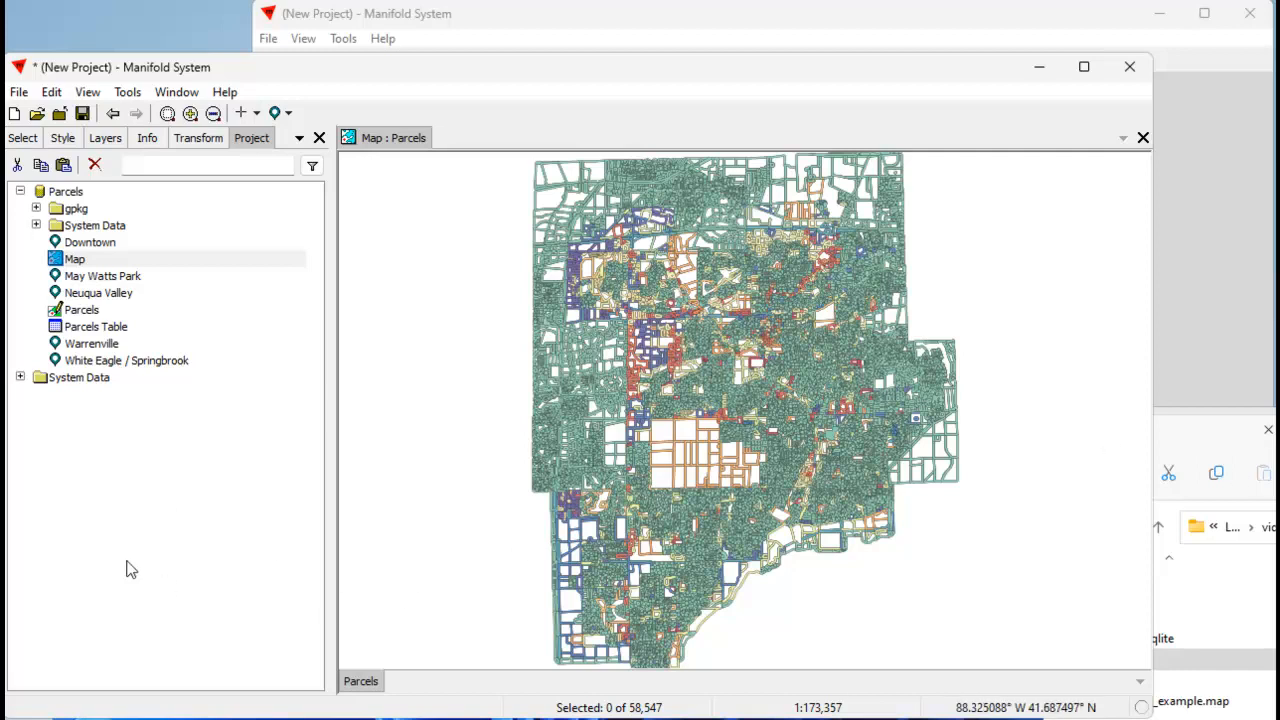
Create a blank map without a base layer in the project root and open it, closing the Parcels data source's map.
right_click(73, 436)
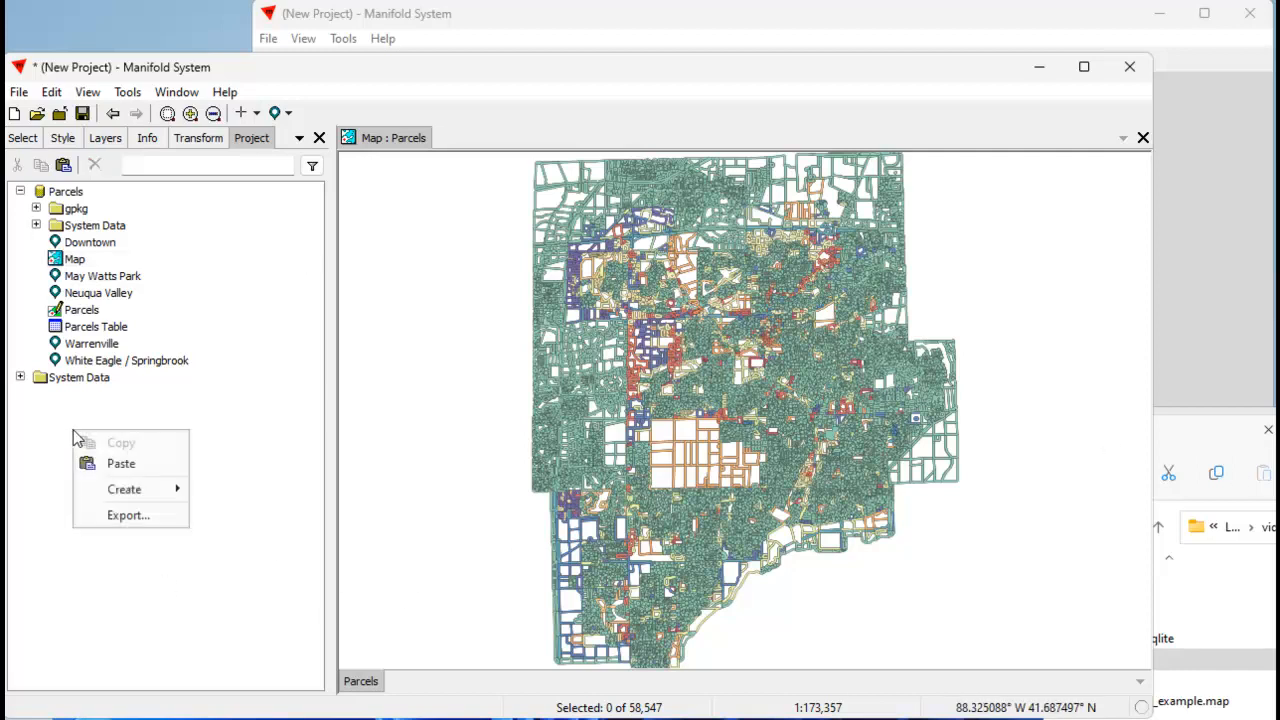
mouse_move(140, 490)
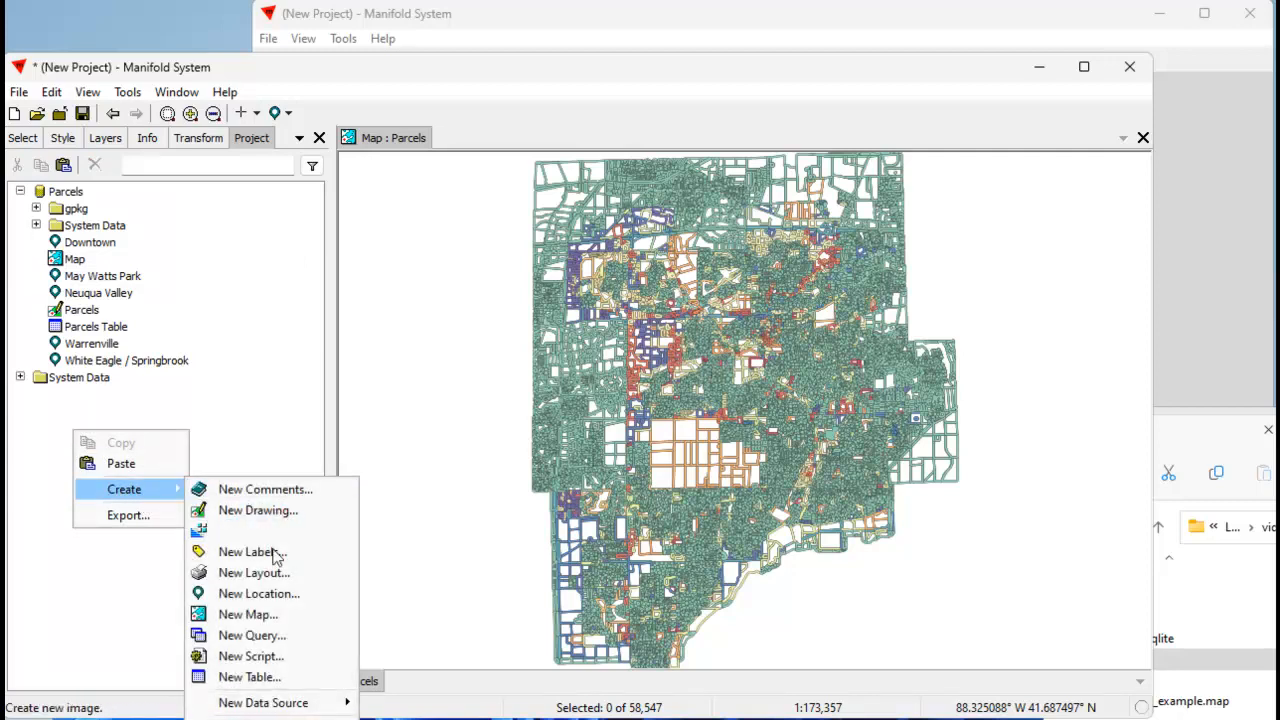
left_click(250, 615)
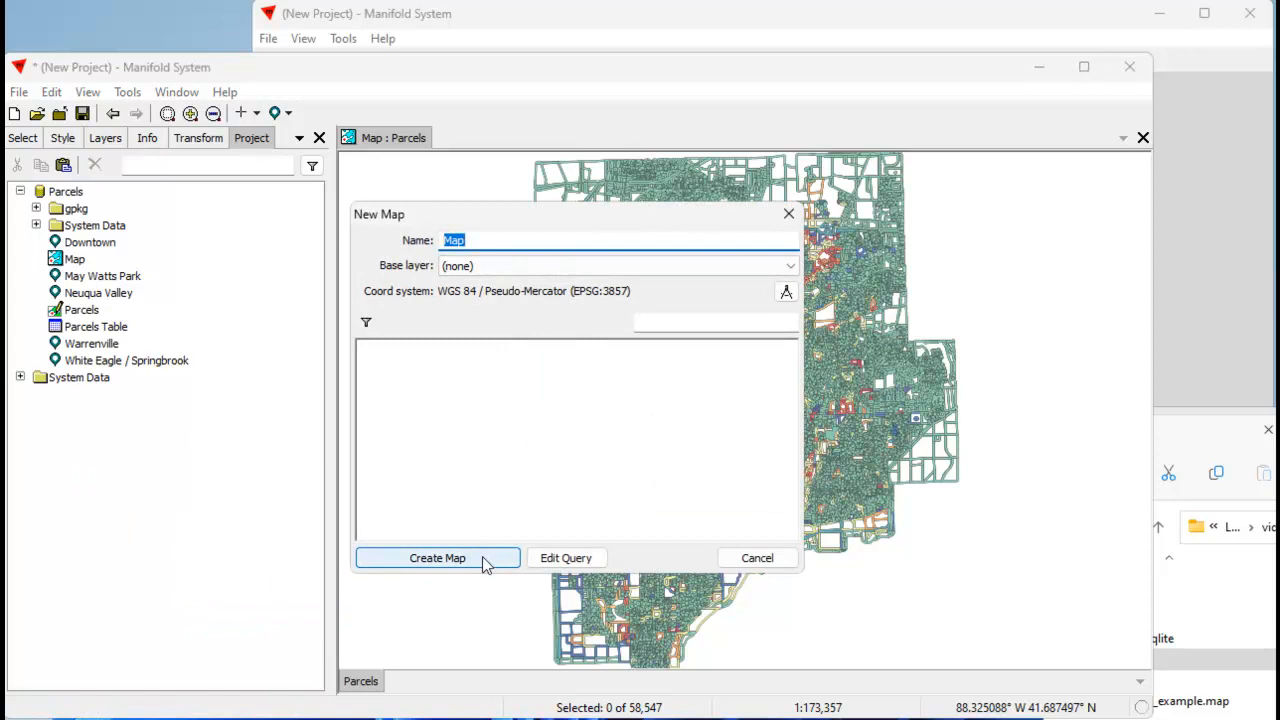
left_click(437, 558)
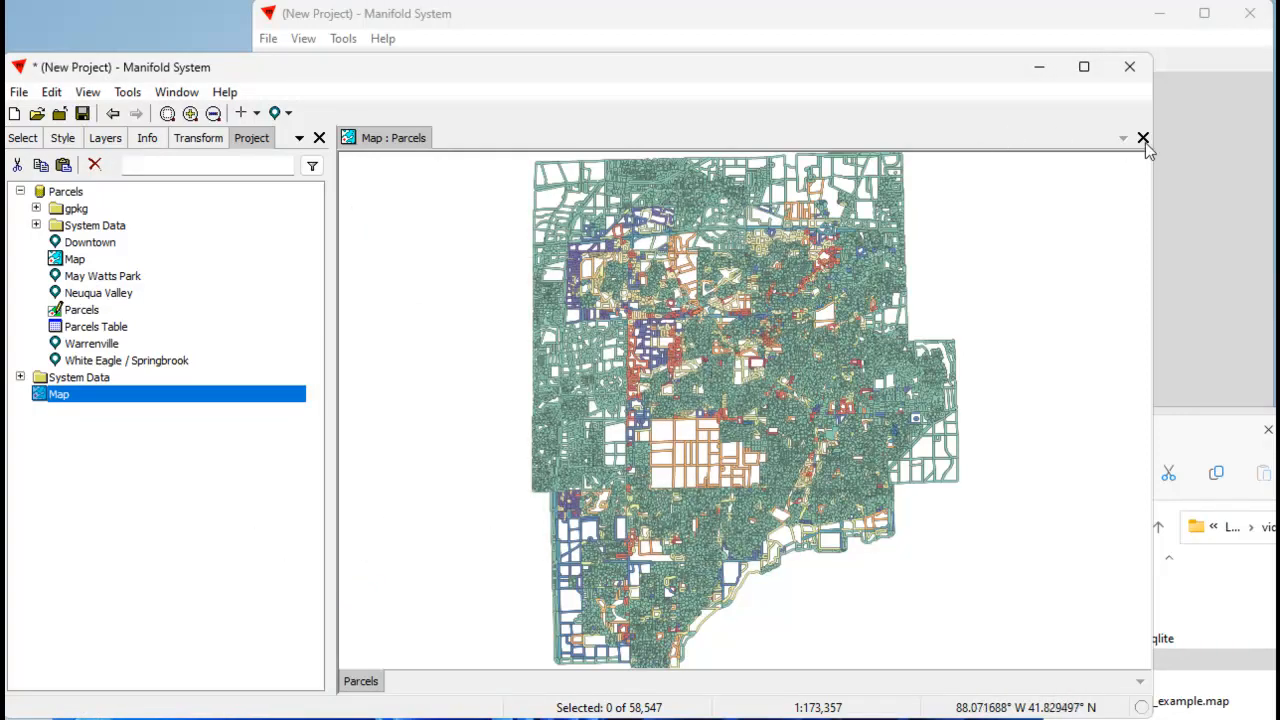
left_click(1143, 139)
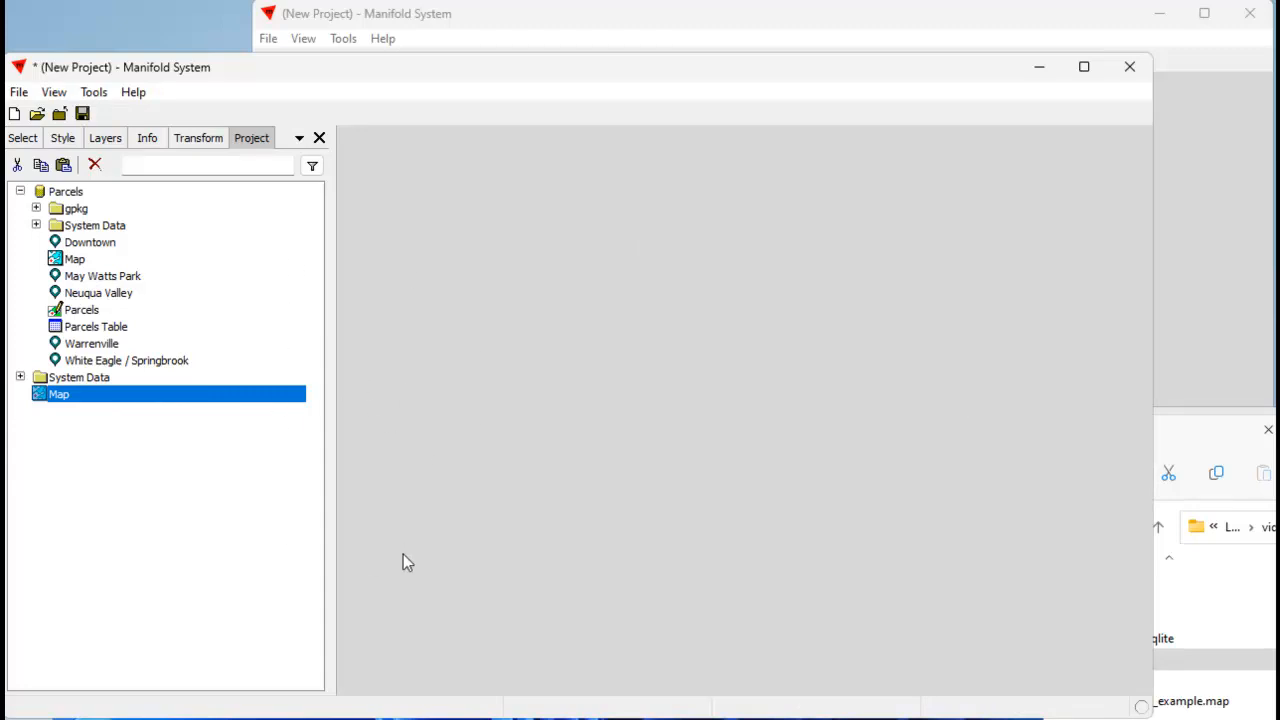
double_click(121, 396)
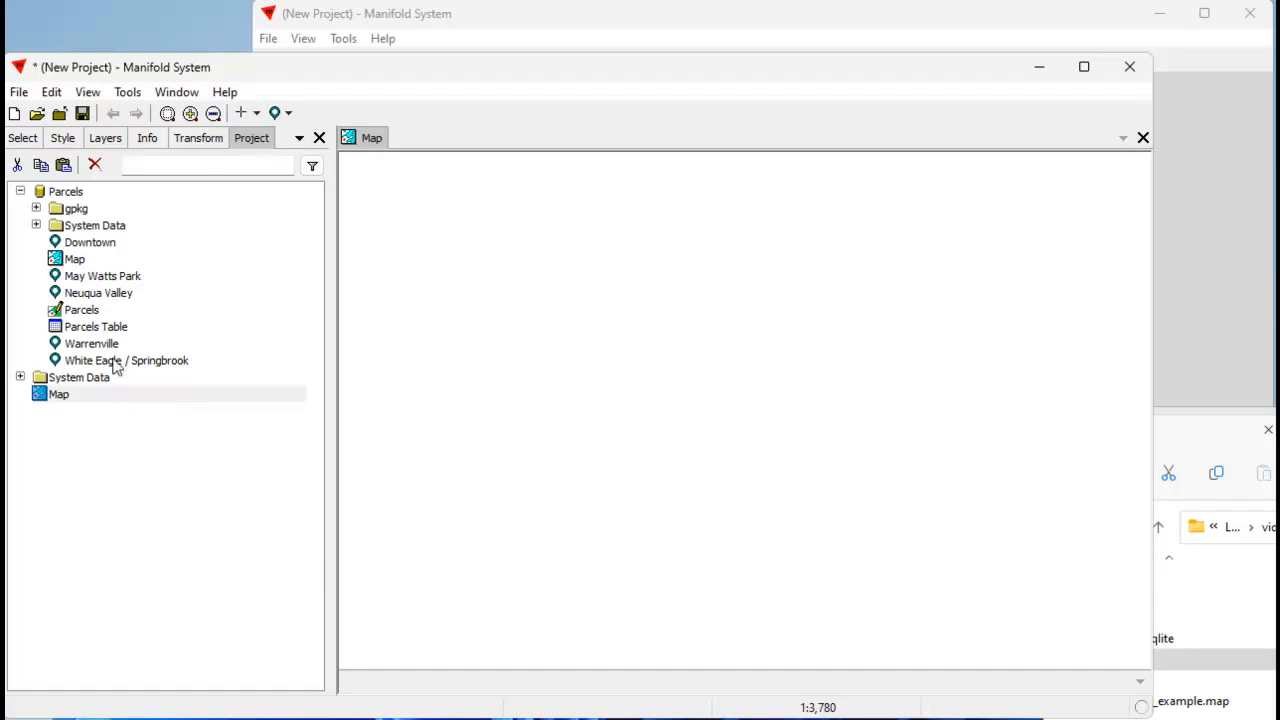
left_click_drag(101, 312, 164, 462)
left_click(68, 416)
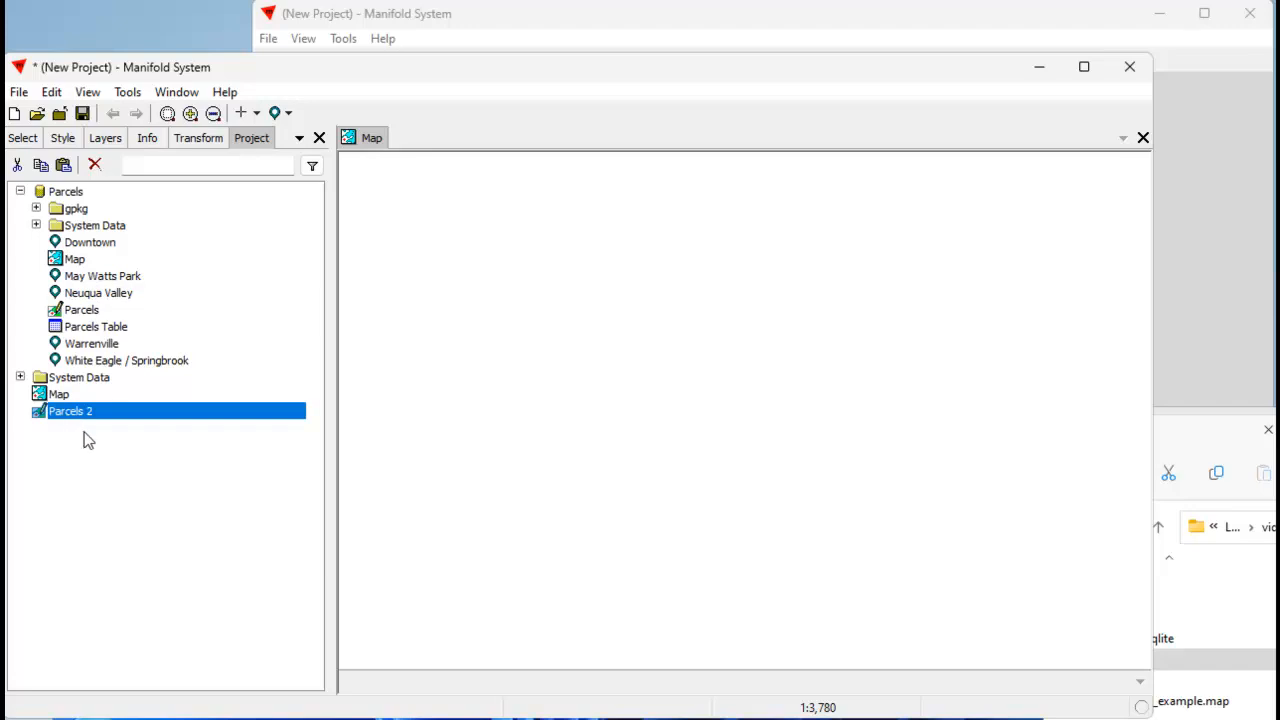
left_click(94, 165)
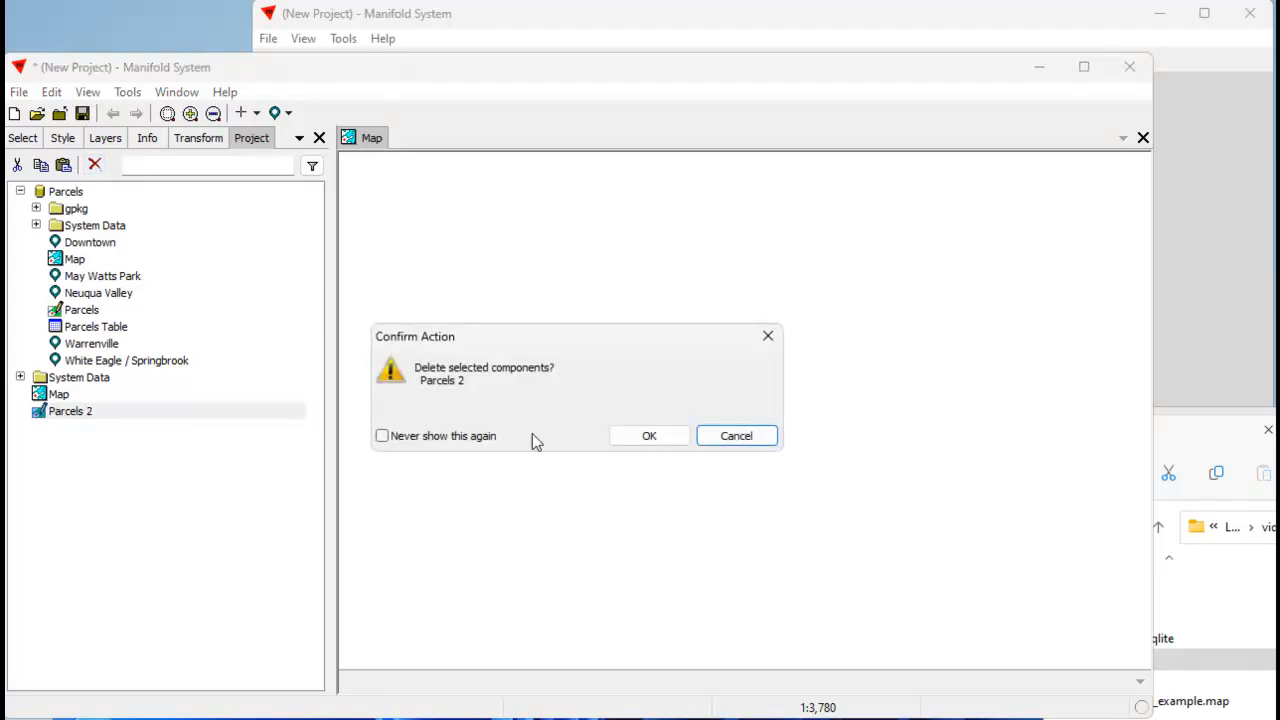
left_click(664, 436)
Copy the Parcels drawing from the Parcels data source and paste it into the project root.
left_click(98, 318)
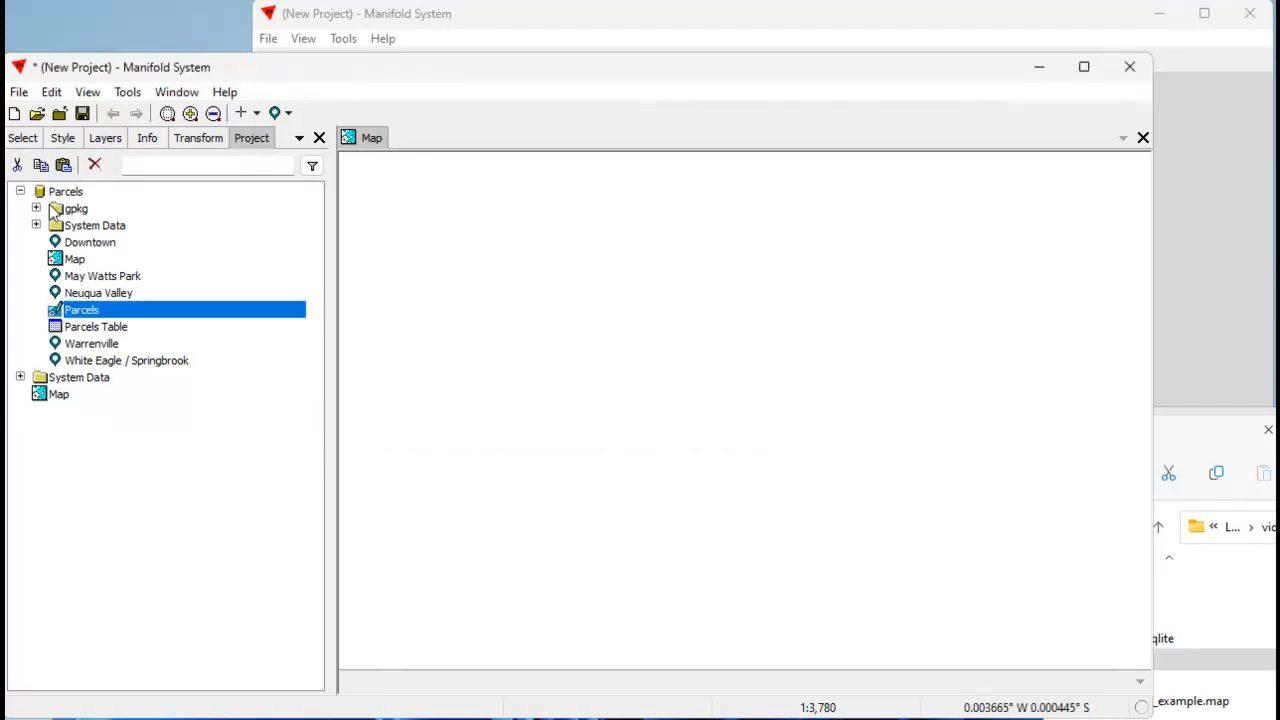
left_click(88, 474)
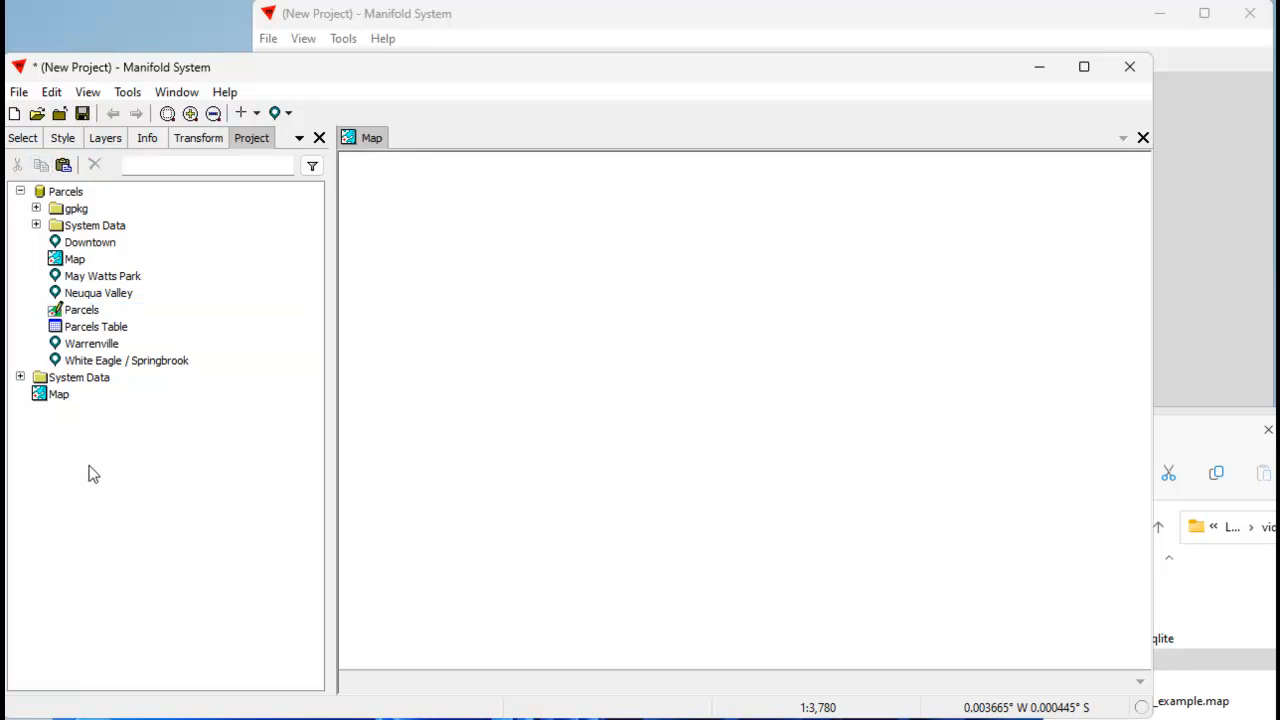
right_click(88, 474)
left_click(135, 492)
Rename only the root copy of the drawing to Naperville Parcels and add it as a layer to the open Map.
right_click(79, 419)
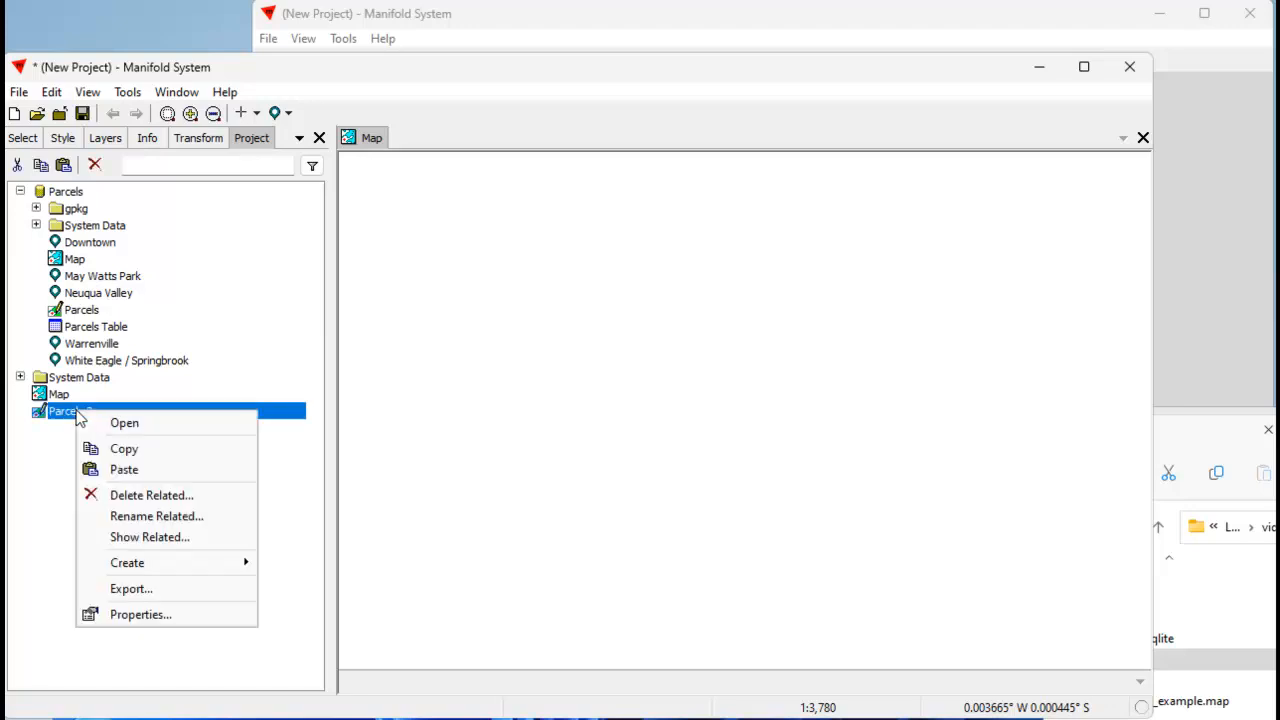
left_click(155, 517)
left_click(766, 324)
left_click(768, 308)
left_click(443, 357)
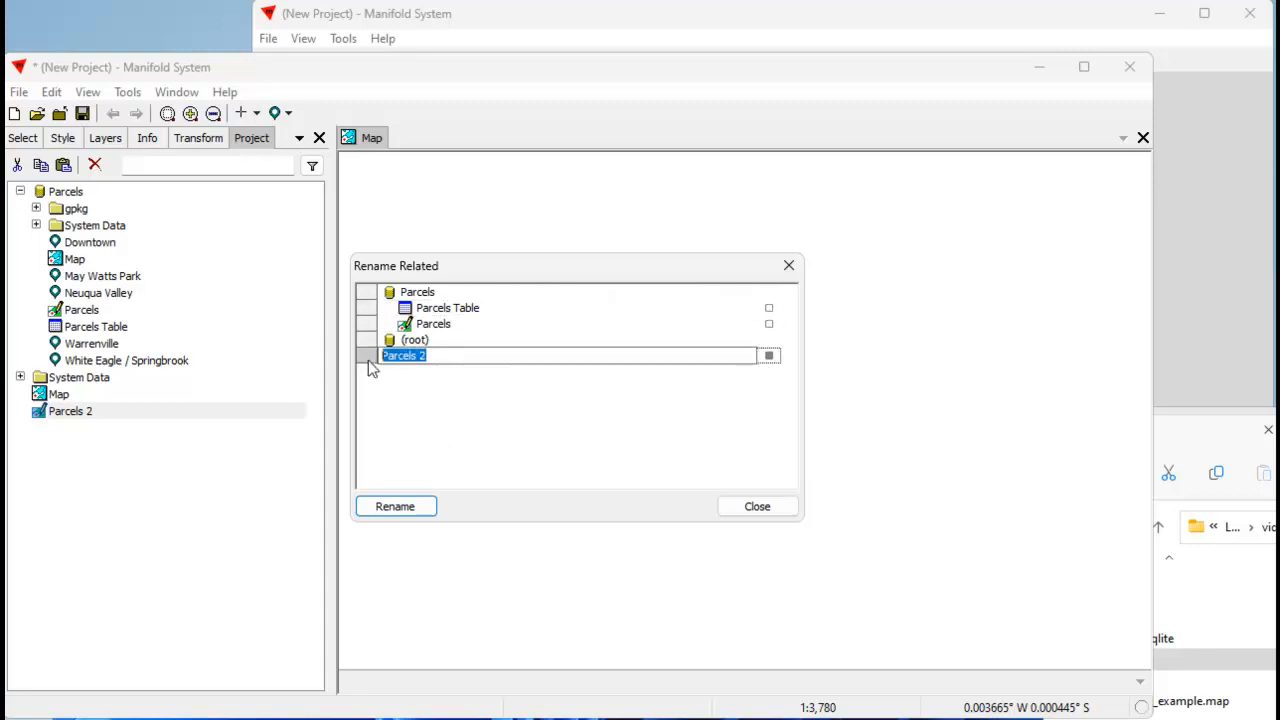
type("Na")
left_click(368, 362)
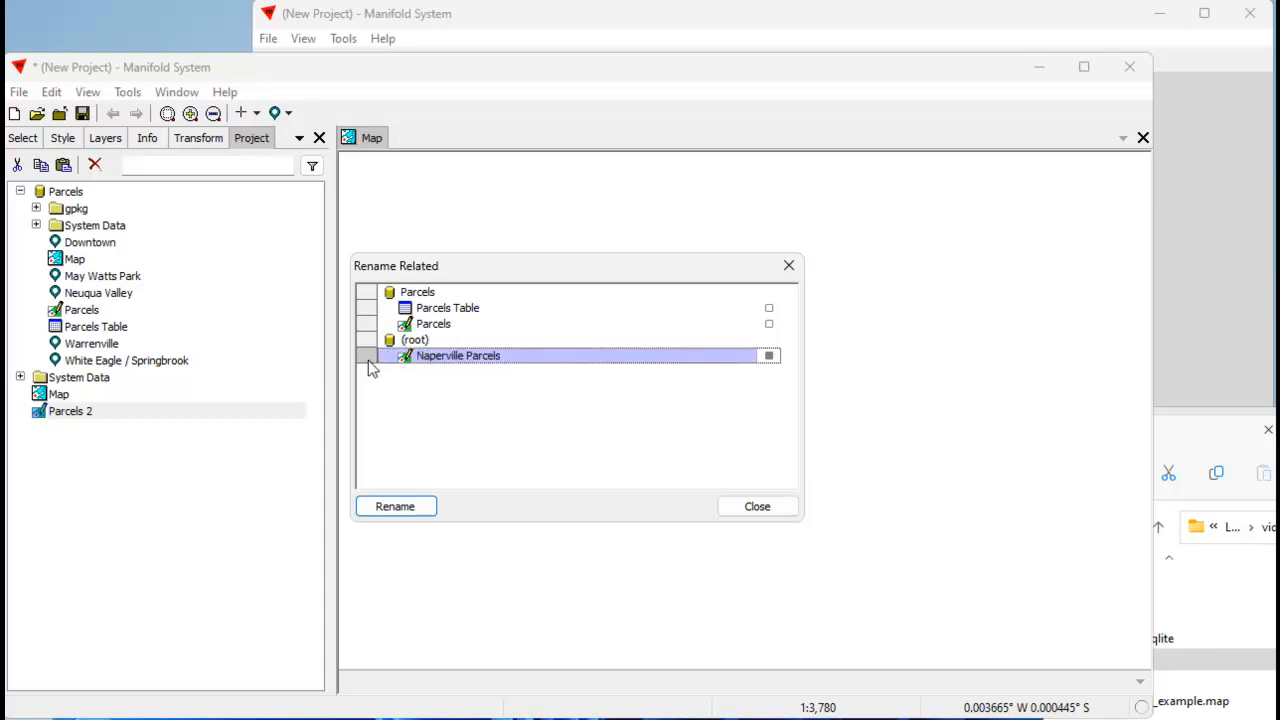
left_click(395, 506)
mouse_move(88, 420)
left_mouse_down()
mouse_move(148, 417)
mouse_move(429, 486)
mouse_move(451, 480)
left_mouse_up()
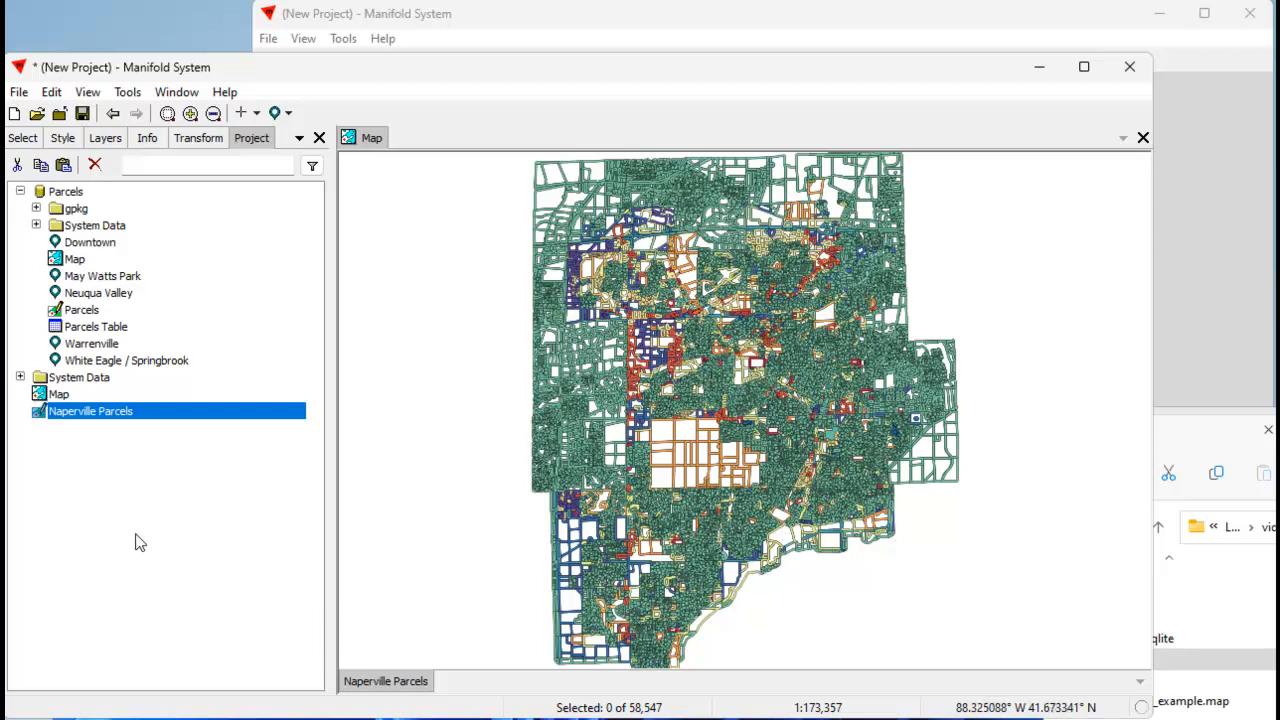
Create a new table with the default name in the project root.
left_click(79, 485)
right_click(85, 477)
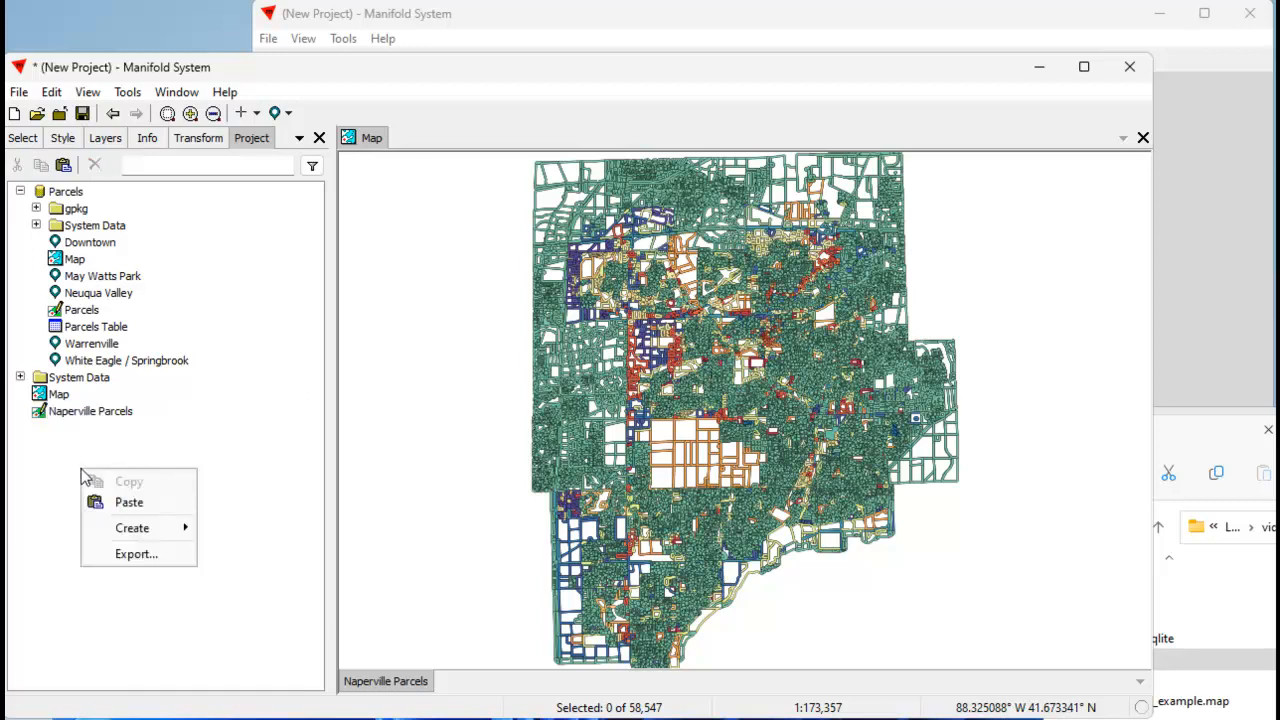
mouse_move(132, 529)
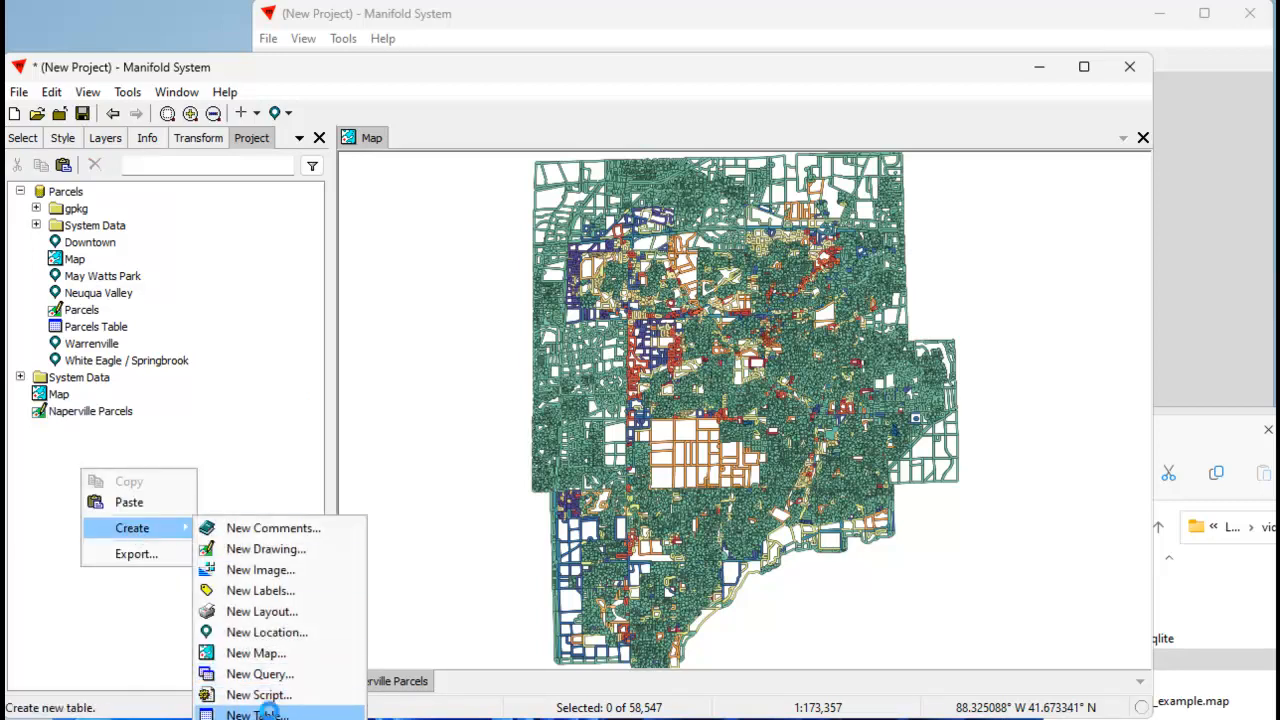
left_click(257, 714)
left_click(457, 443)
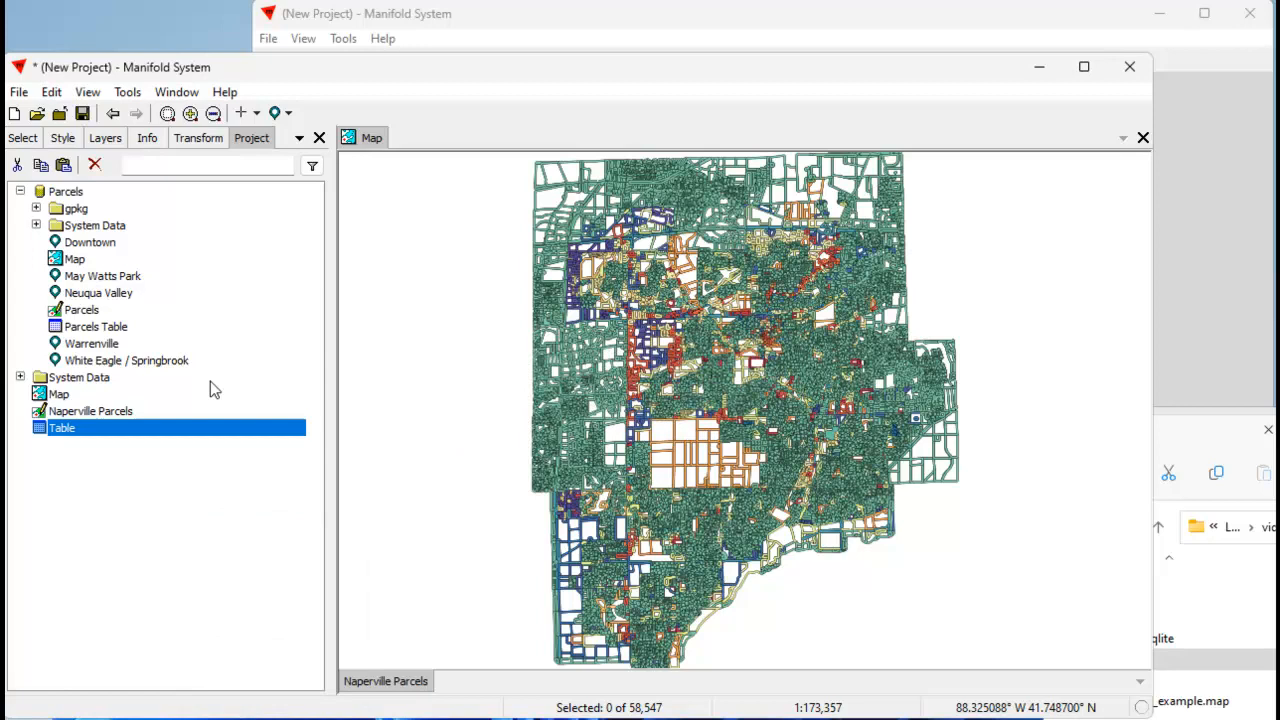
Export the new table to the videos folder as a SQLITE file named Naperville_OSM.
right_click(122, 430)
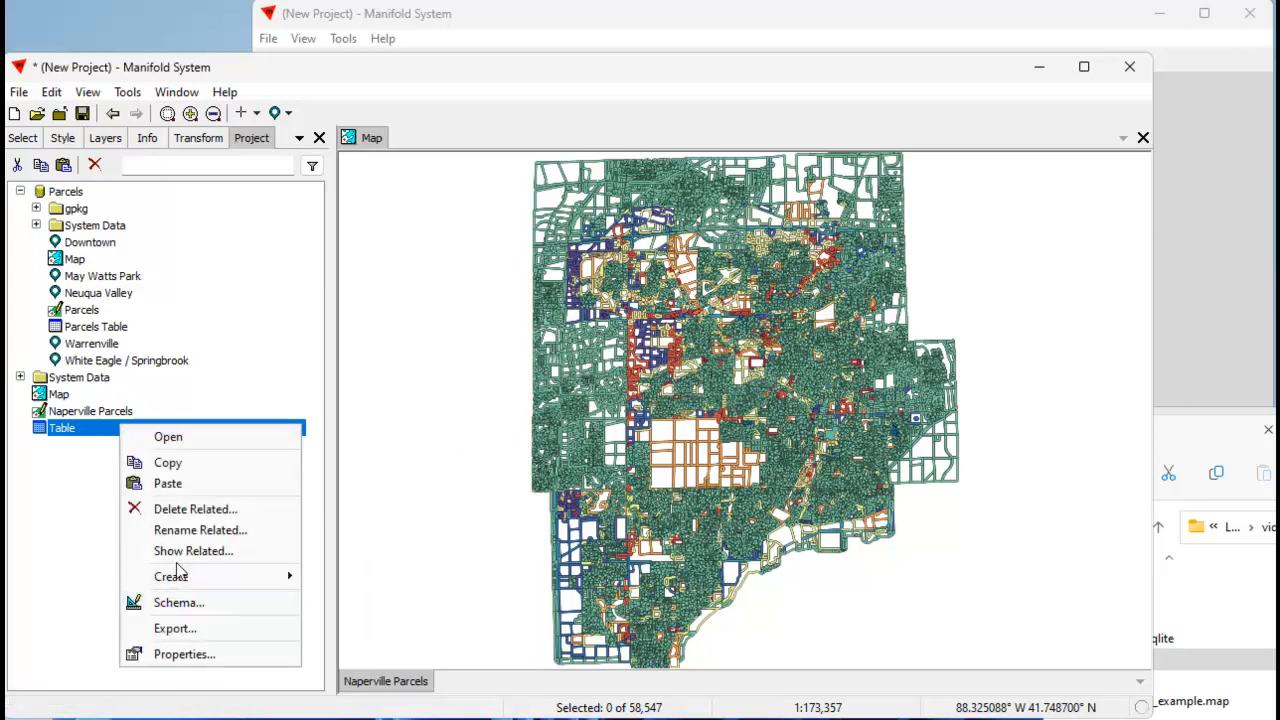
left_click(174, 630)
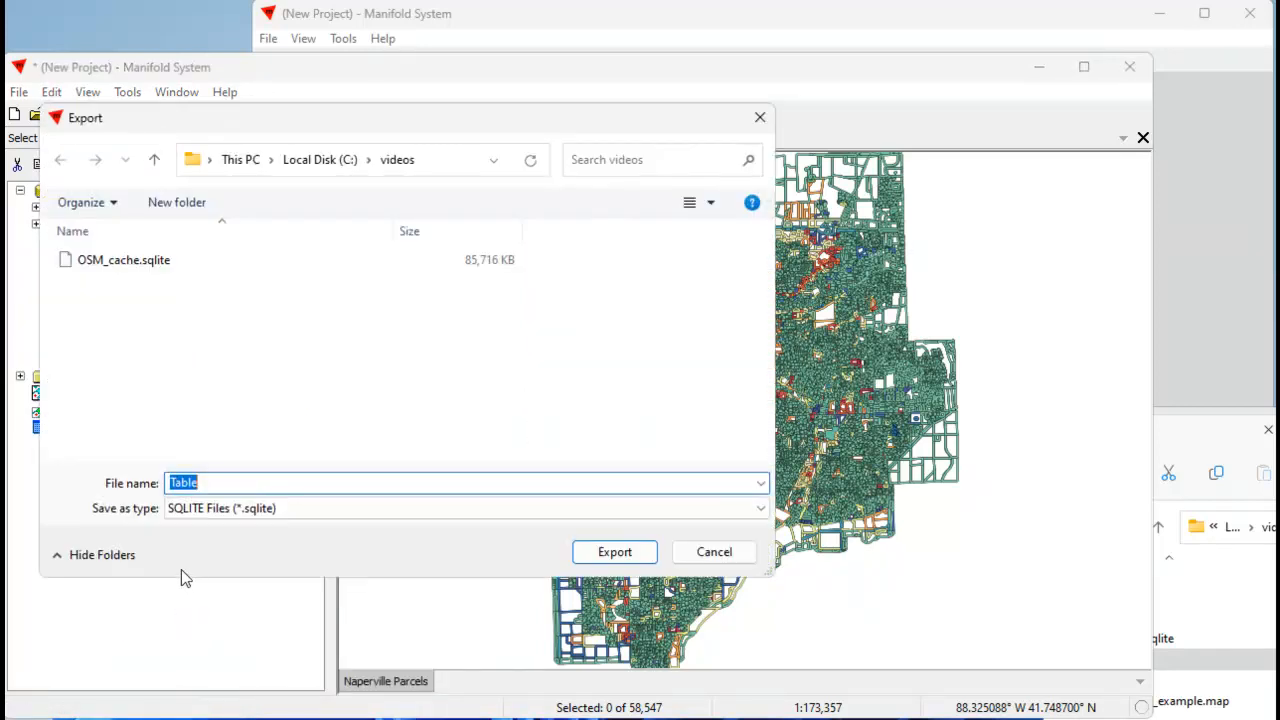
type("Naperville_OSM")
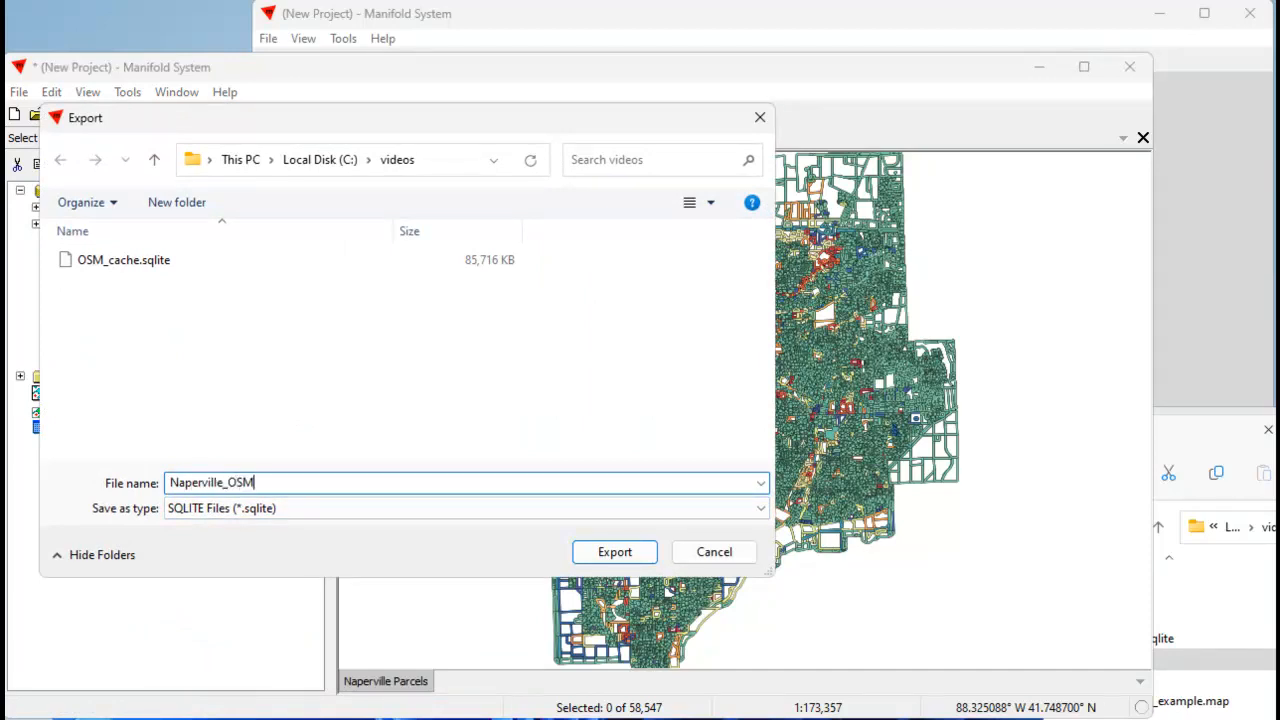
left_click(622, 550)
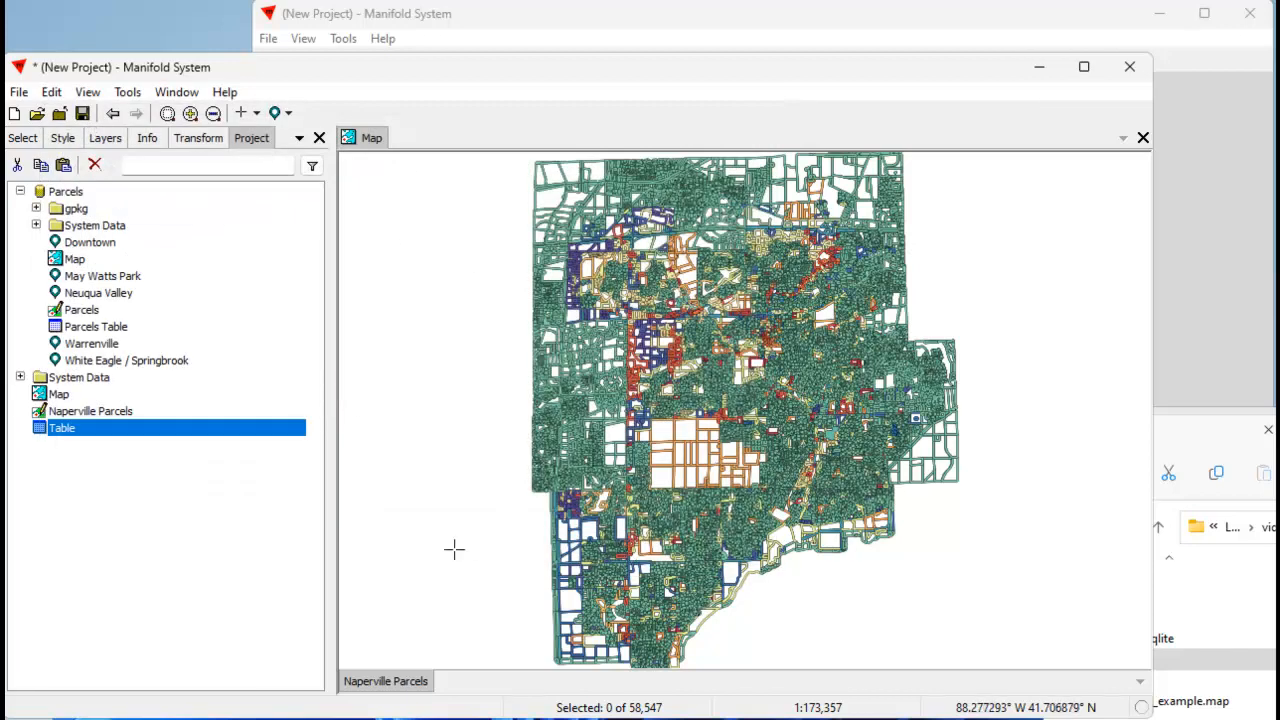
left_click(1235, 424)
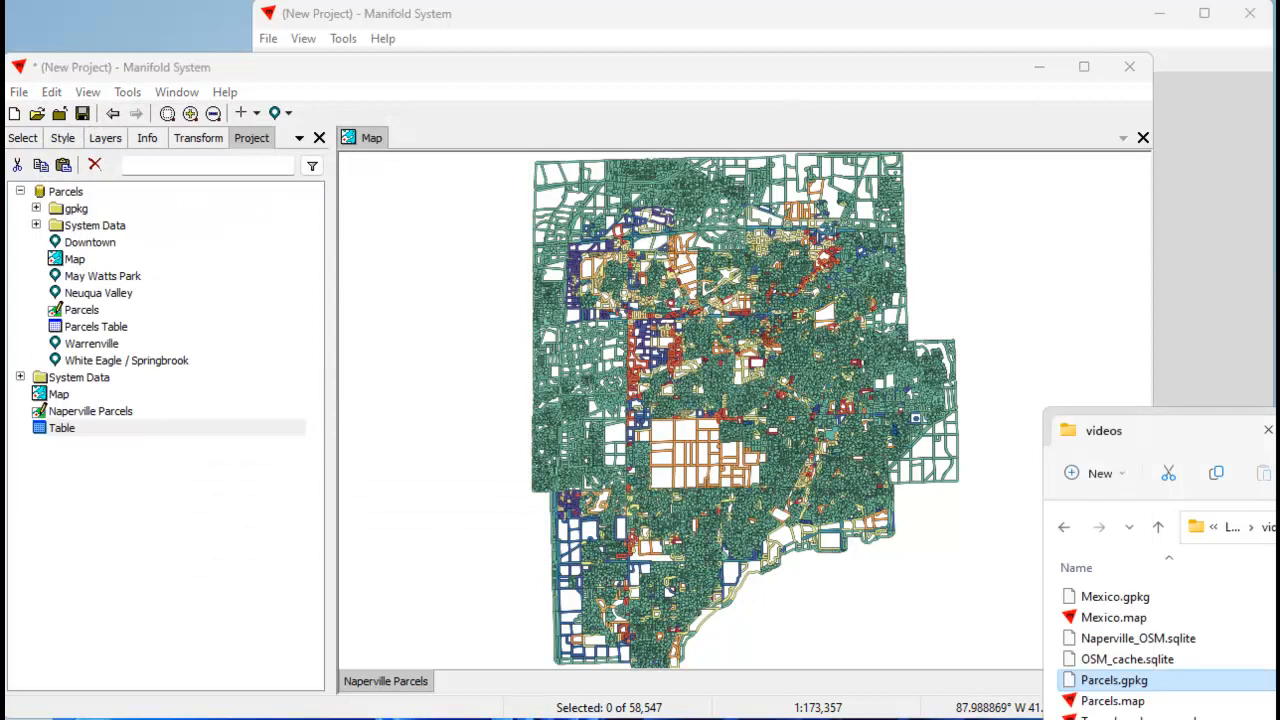
left_click_drag(1275, 434, 1162, 201)
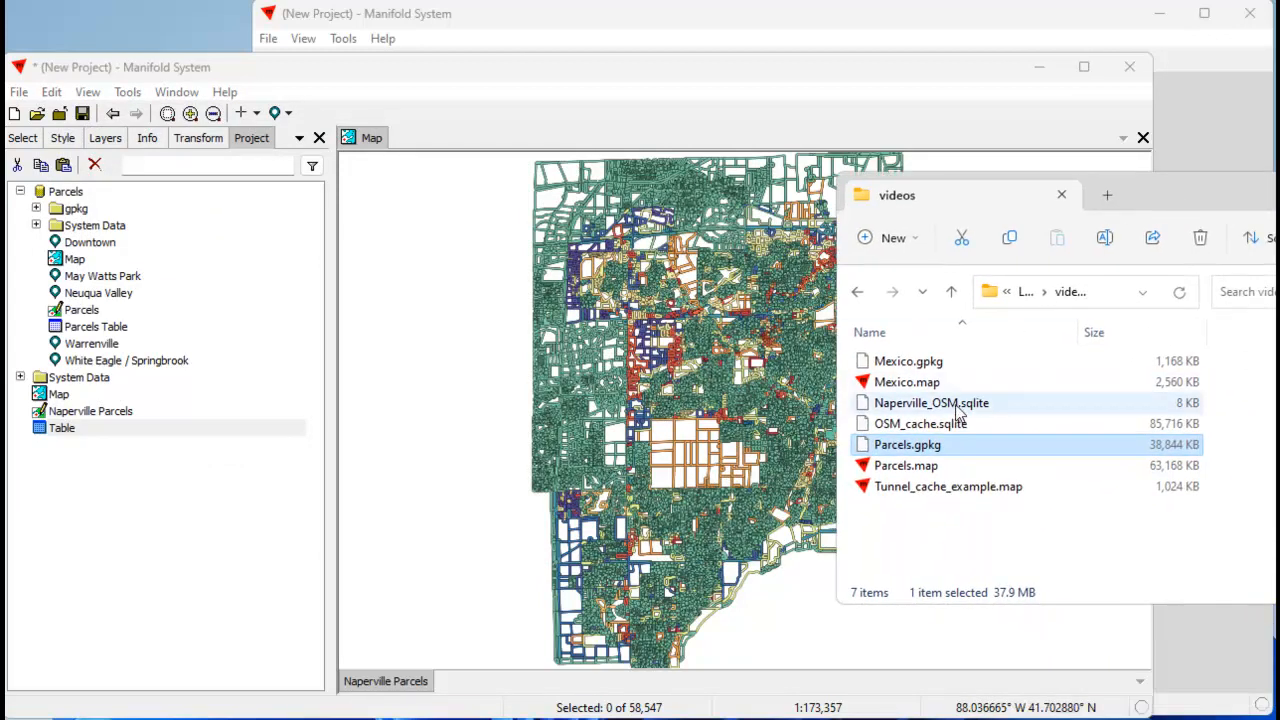
left_click_drag(963, 406, 90, 593)
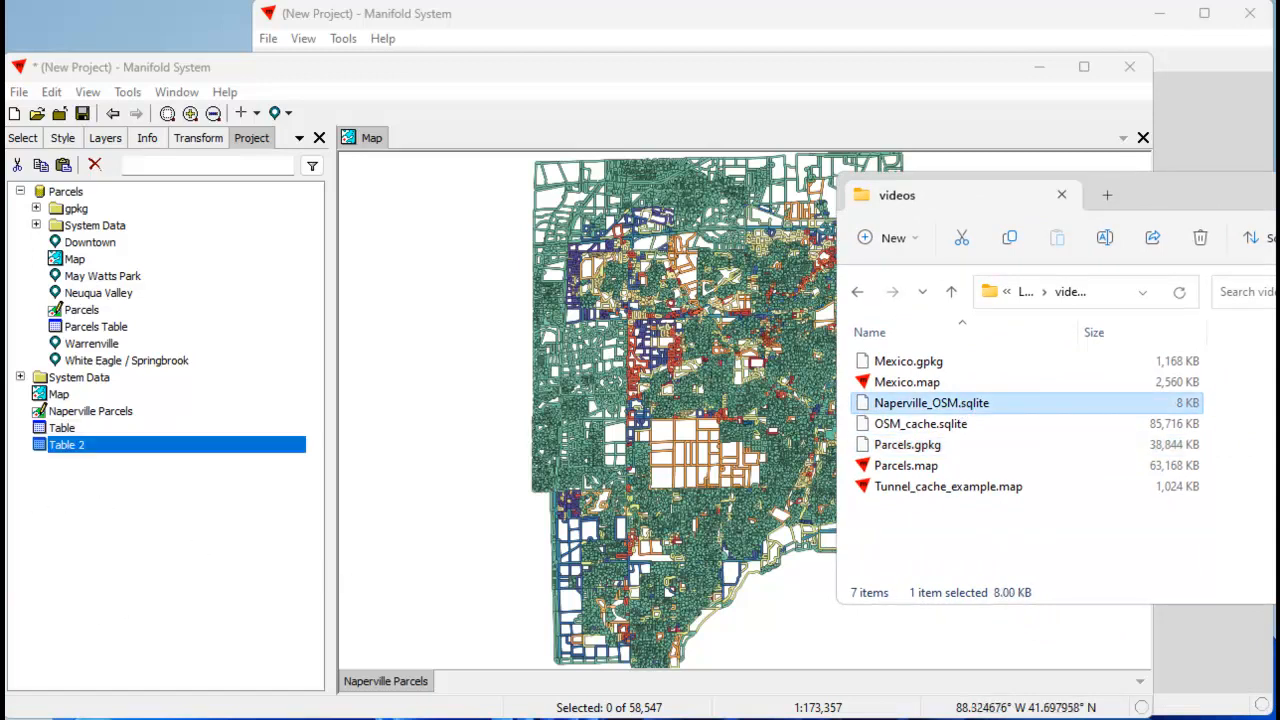
left_click(86, 446)
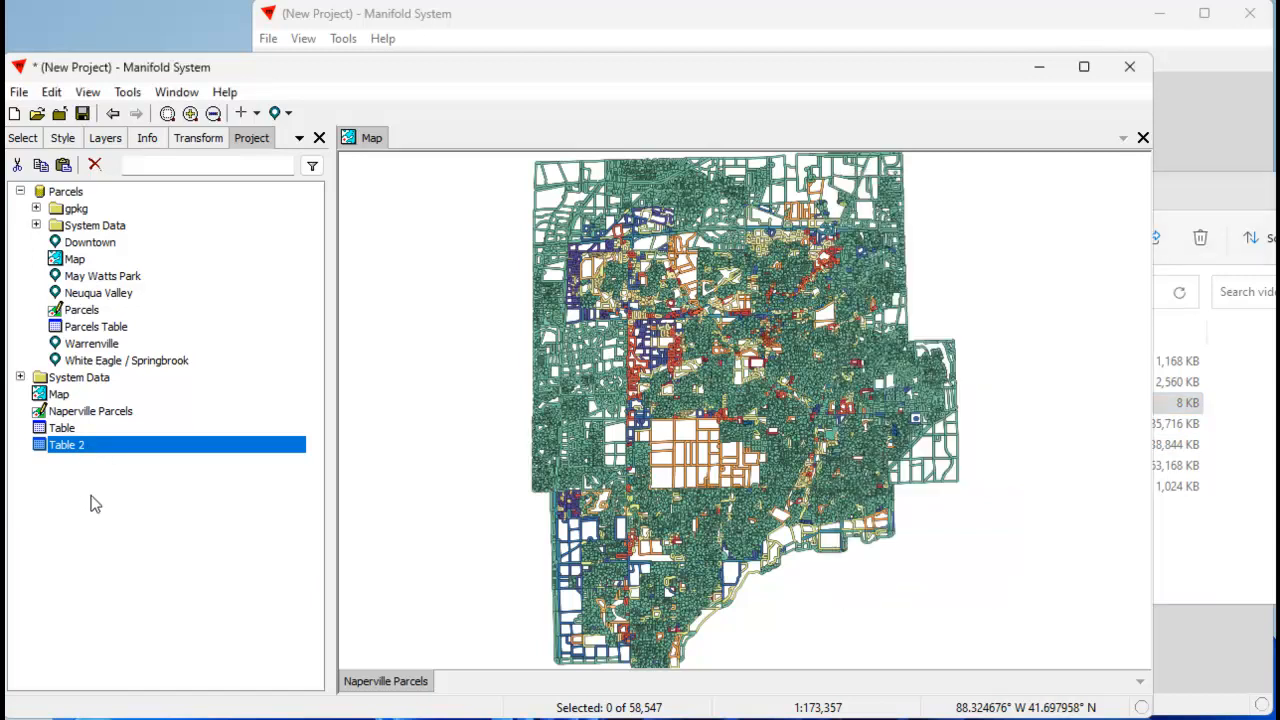
left_click(95, 165)
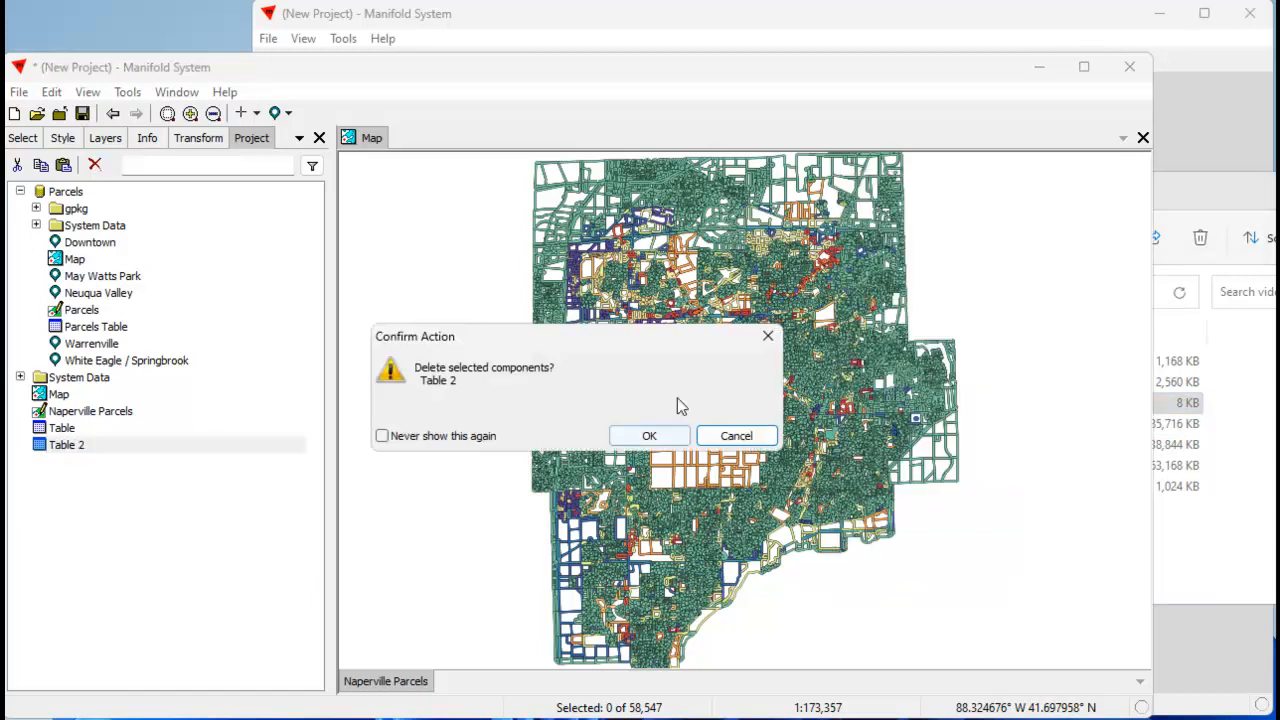
left_click(650, 436)
Link Naperville_OSM.sqlite from the videos folder into the project as a data source, and put the file window away.
key("alt+Tab")
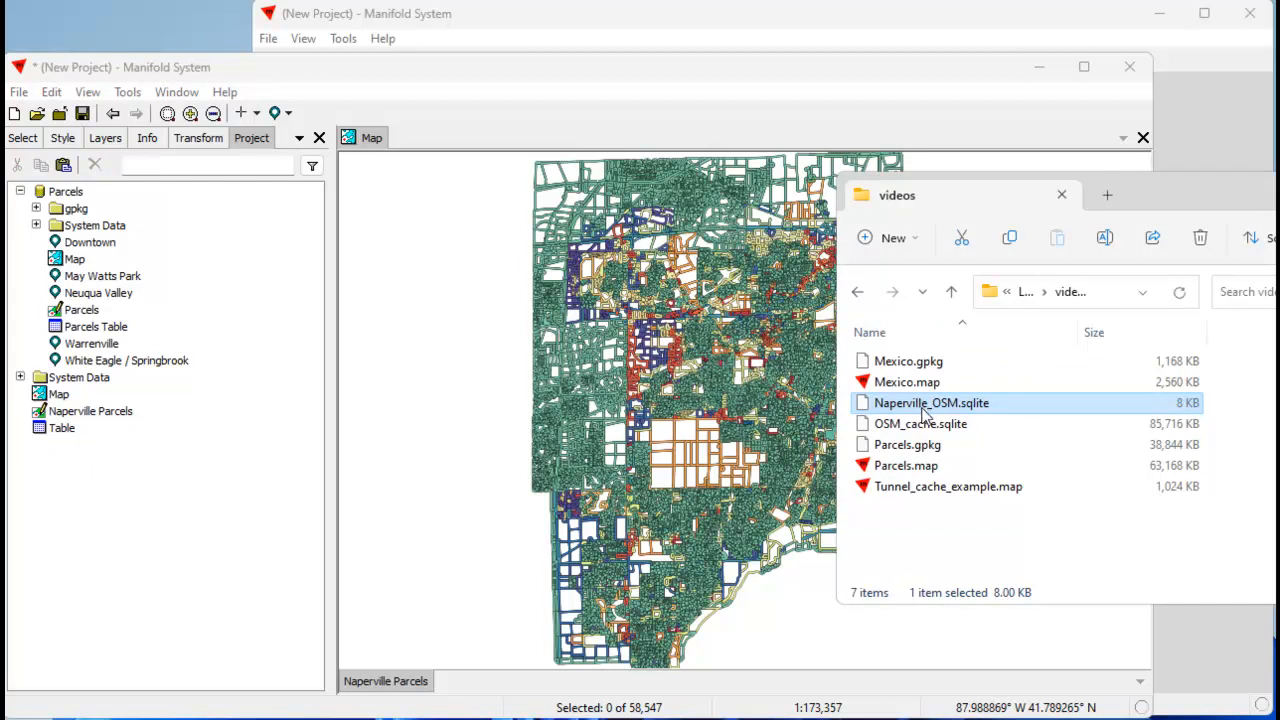
left_click(923, 406)
key("Escape")
left_click_drag(145, 583, 145, 583)
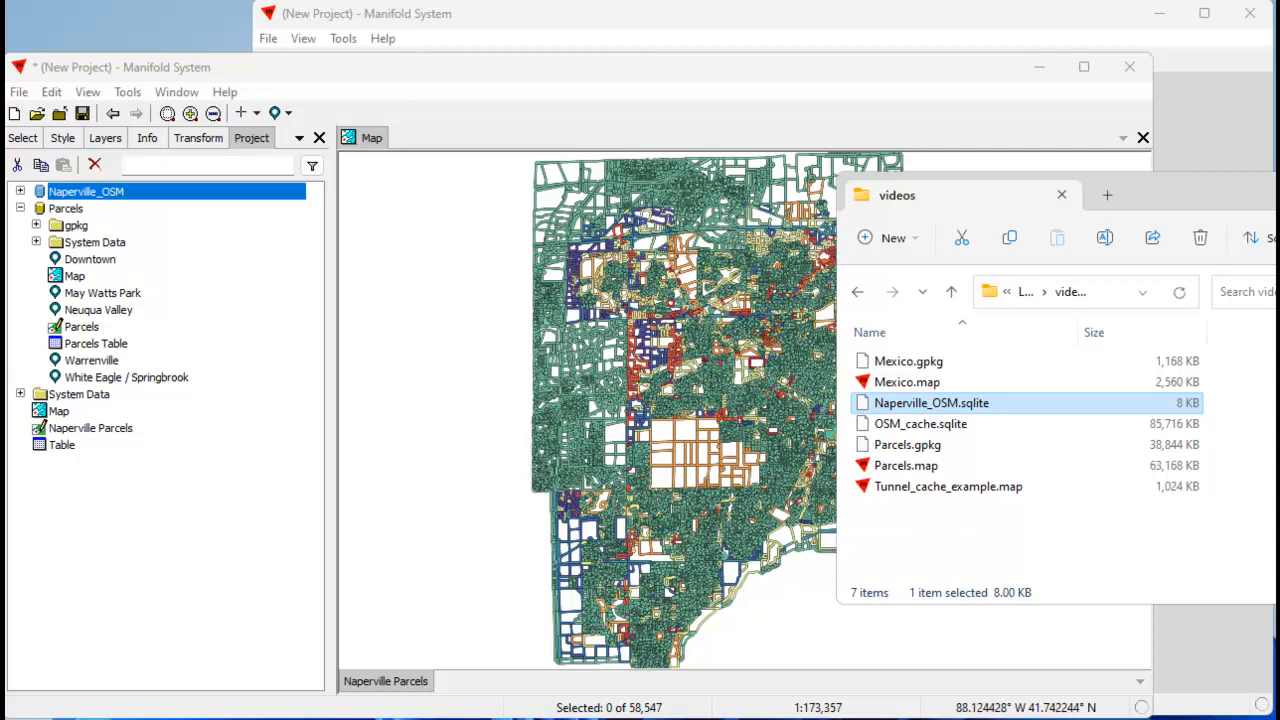
left_click(957, 125)
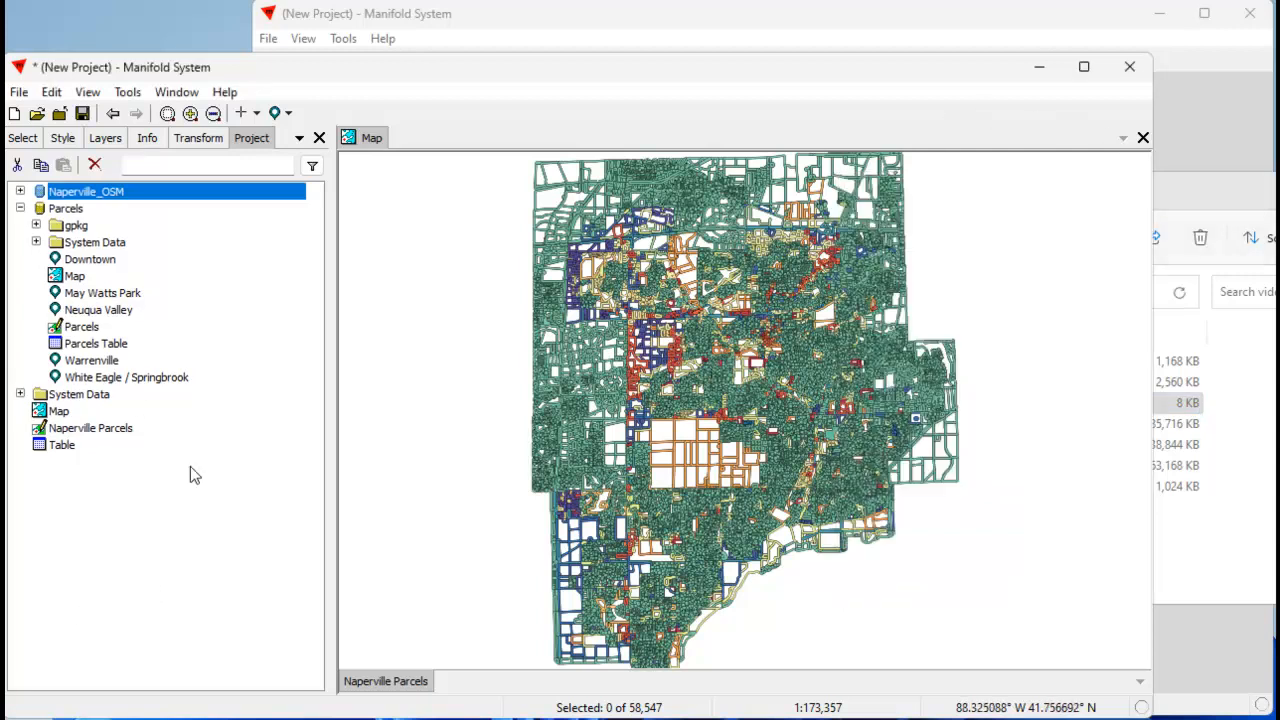
left_click(1205, 190)
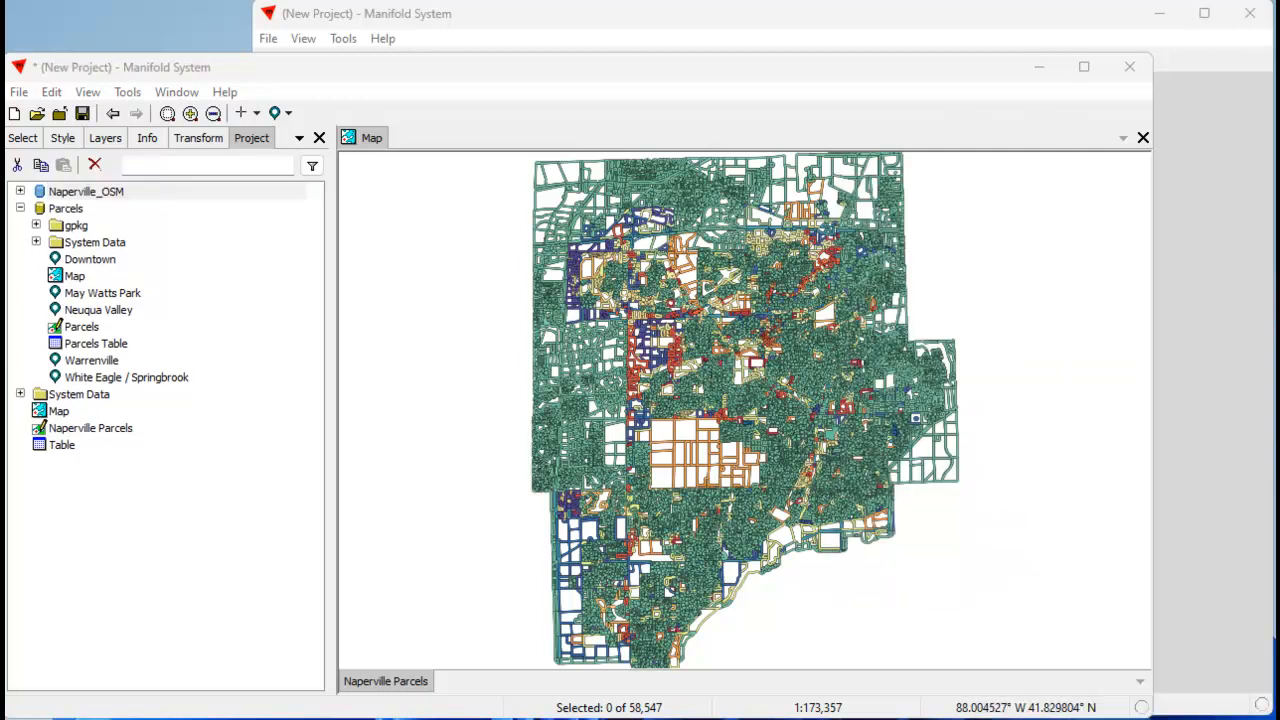
Delete the leftover Table from the project root.
left_click(63, 449)
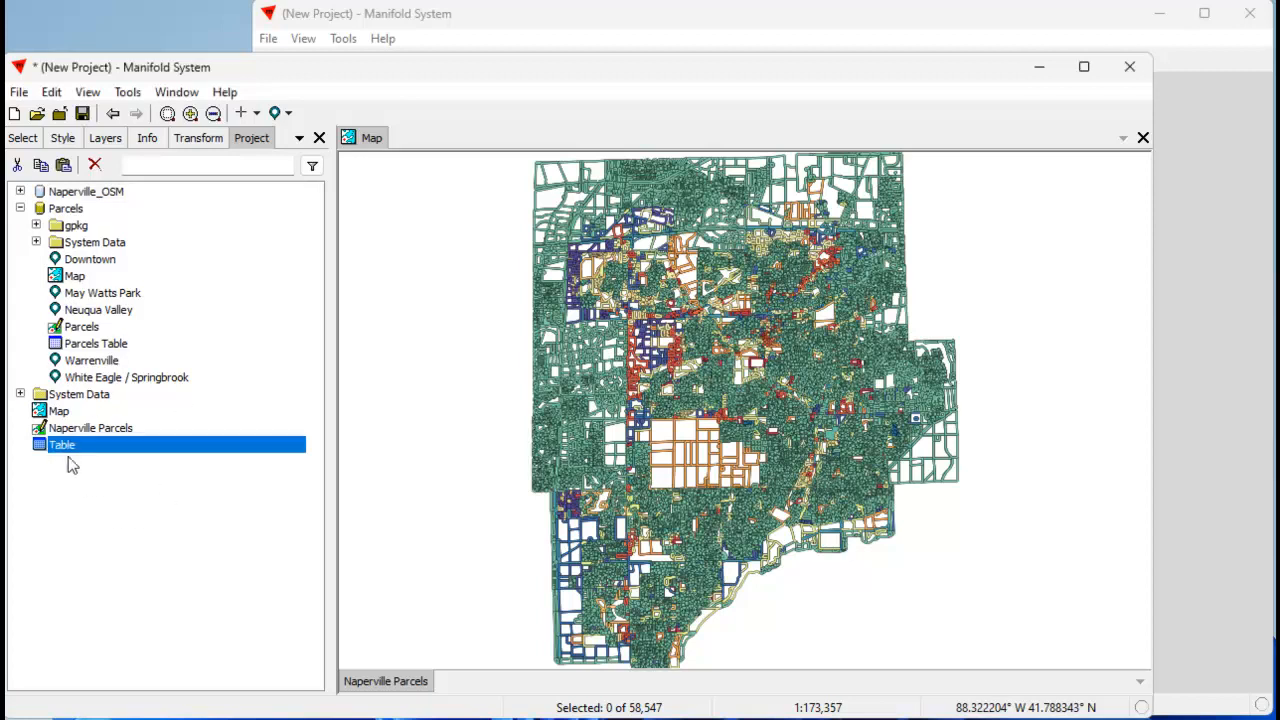
left_click(95, 165)
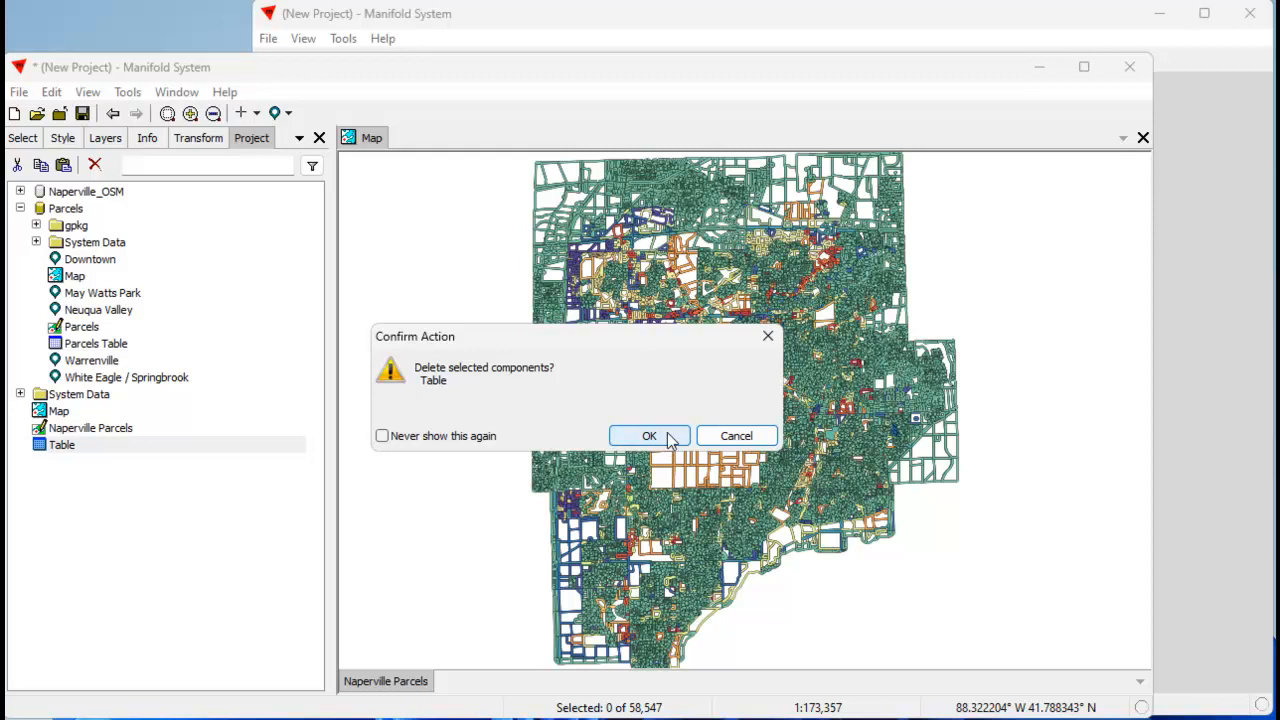
left_click(669, 441)
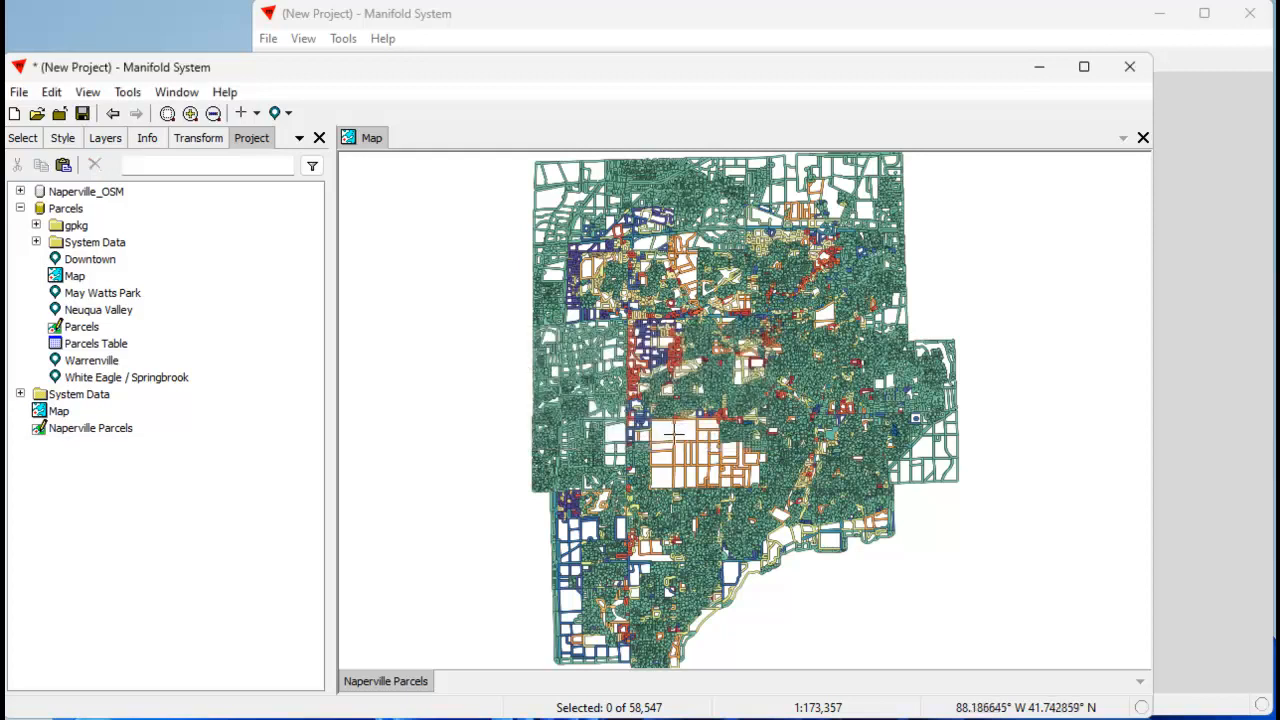
Create an OSM Base data source inside Naperville_OSM as a Web Server: imageserver of OpenStreet Maps Base, with cached data saved between sessions.
left_click(19, 191)
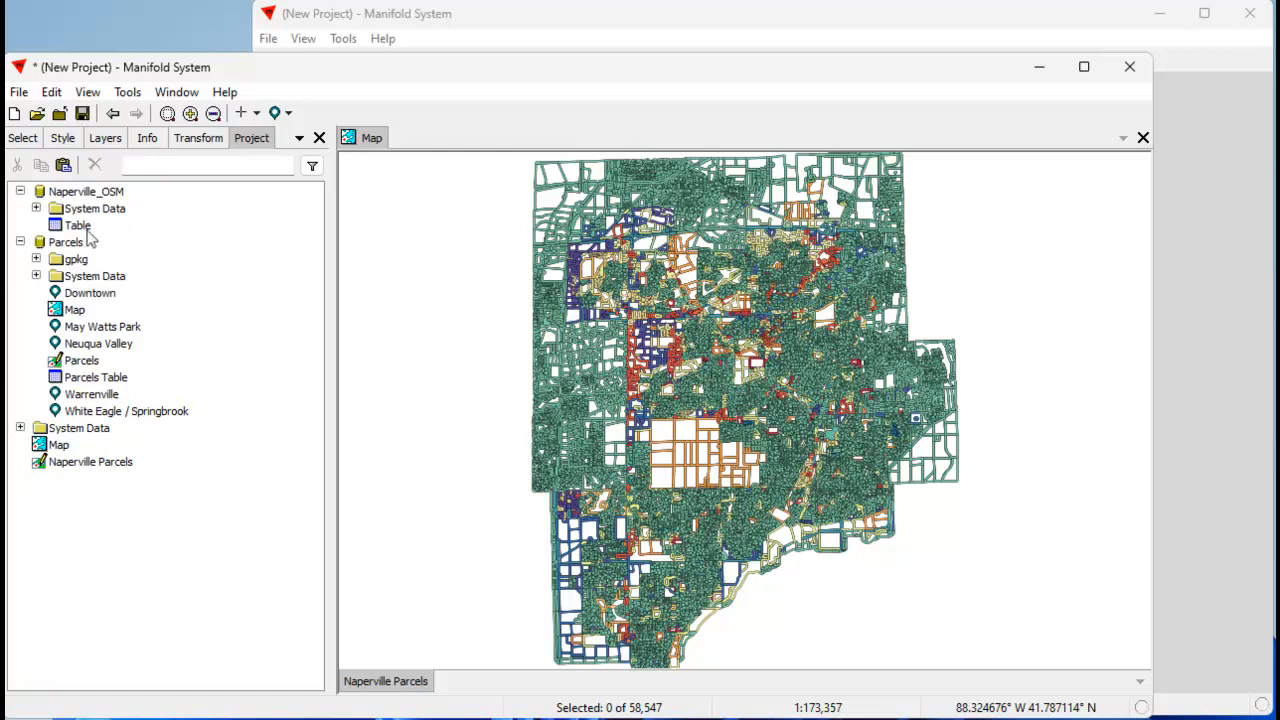
left_click(98, 230)
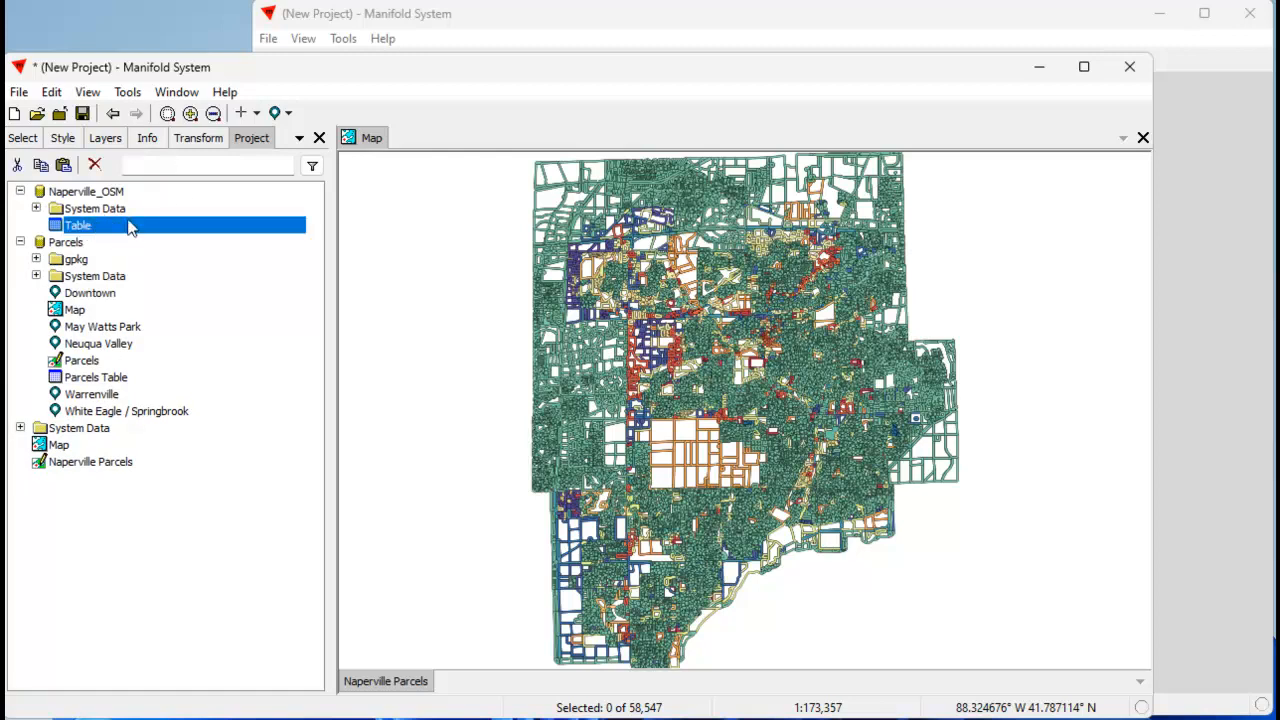
left_click(51, 93)
mouse_move(17, 91)
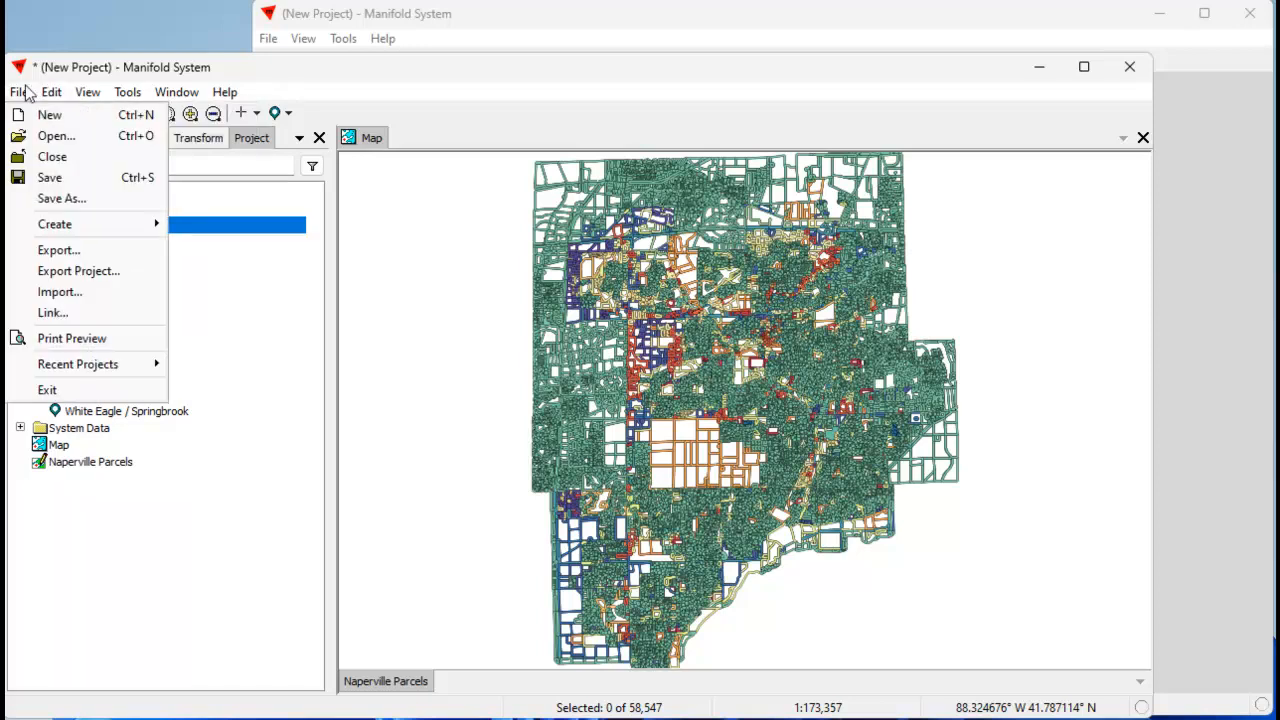
mouse_move(51, 223)
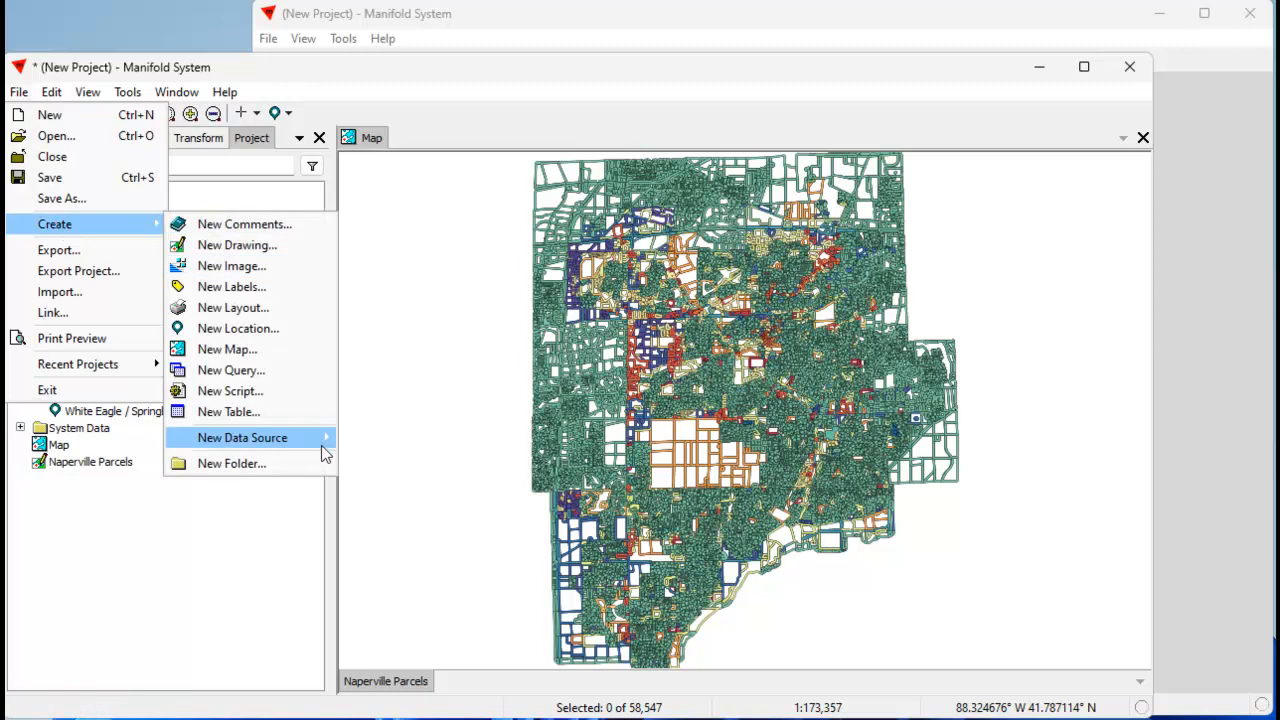
mouse_move(323, 437)
left_click(471, 543)
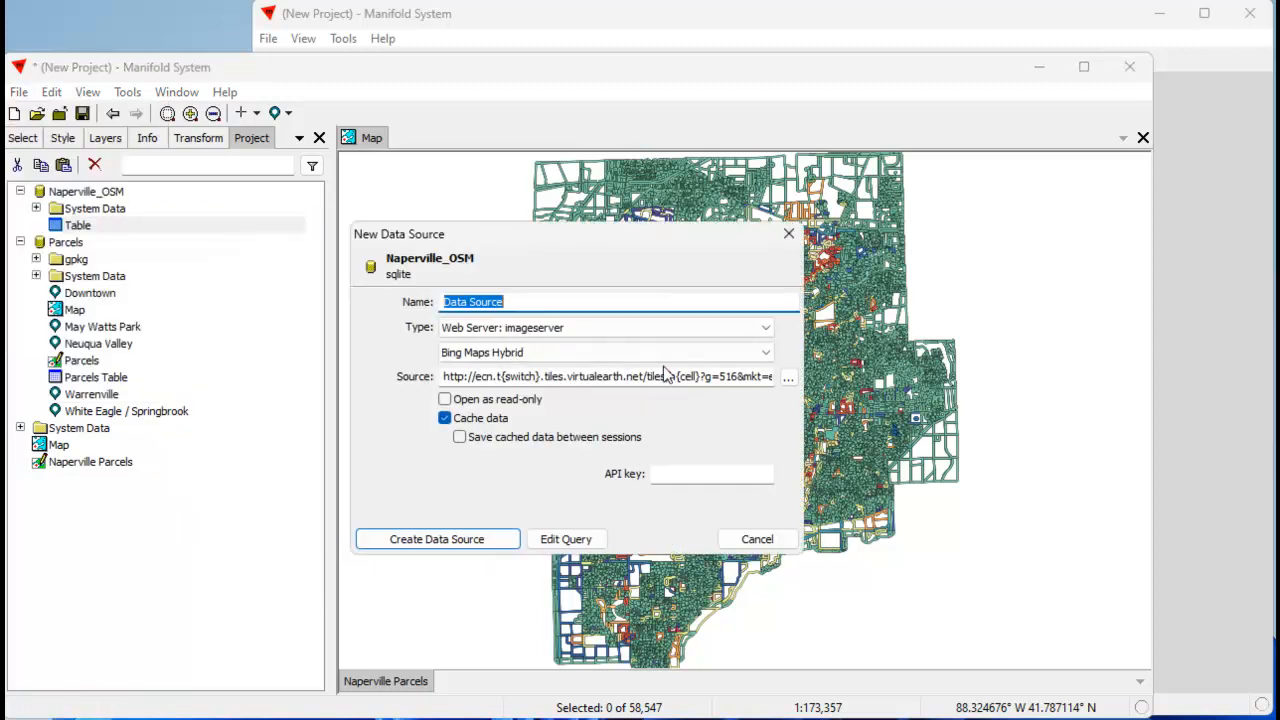
type("OSM")
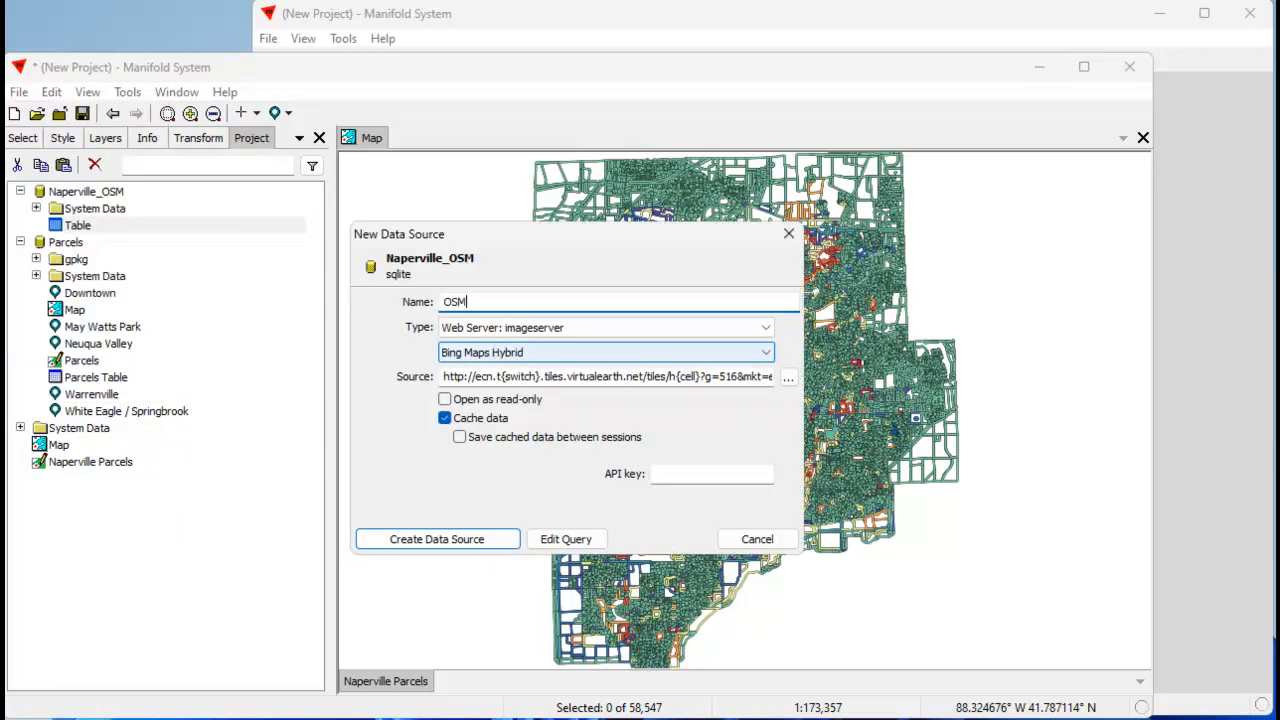
type(" Base")
left_click(766, 352)
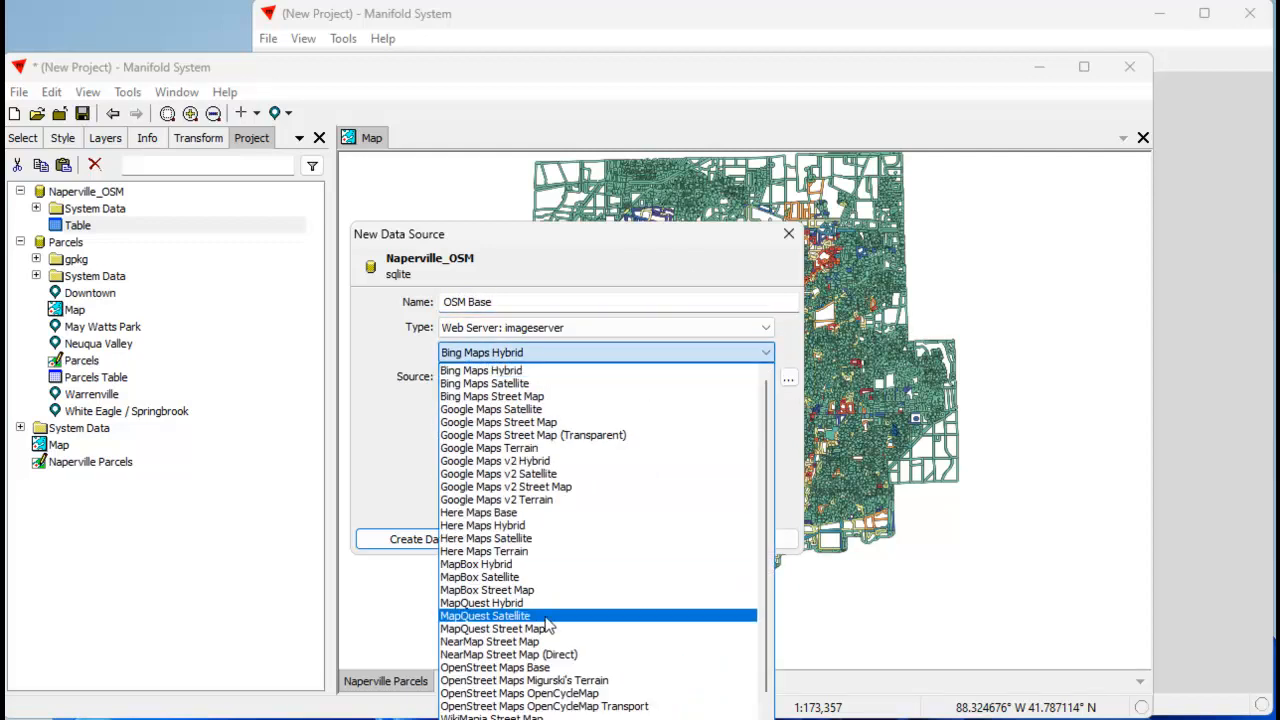
left_click(542, 667)
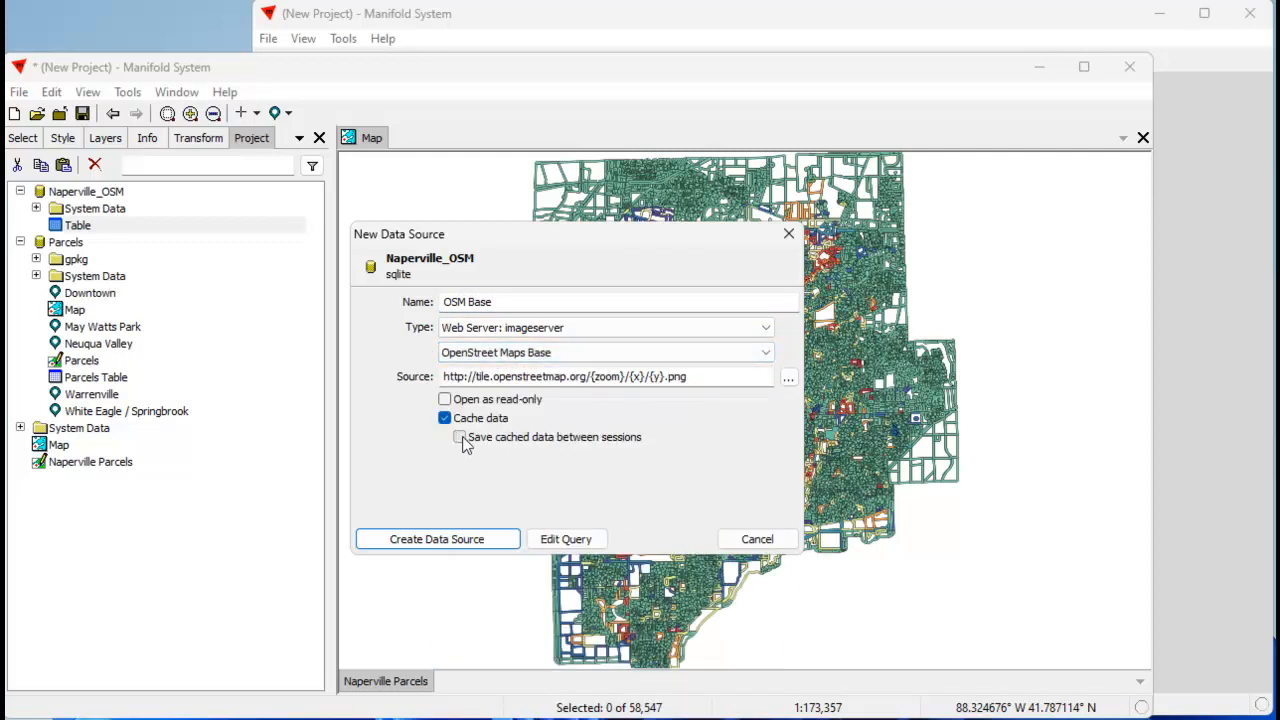
left_click(488, 540)
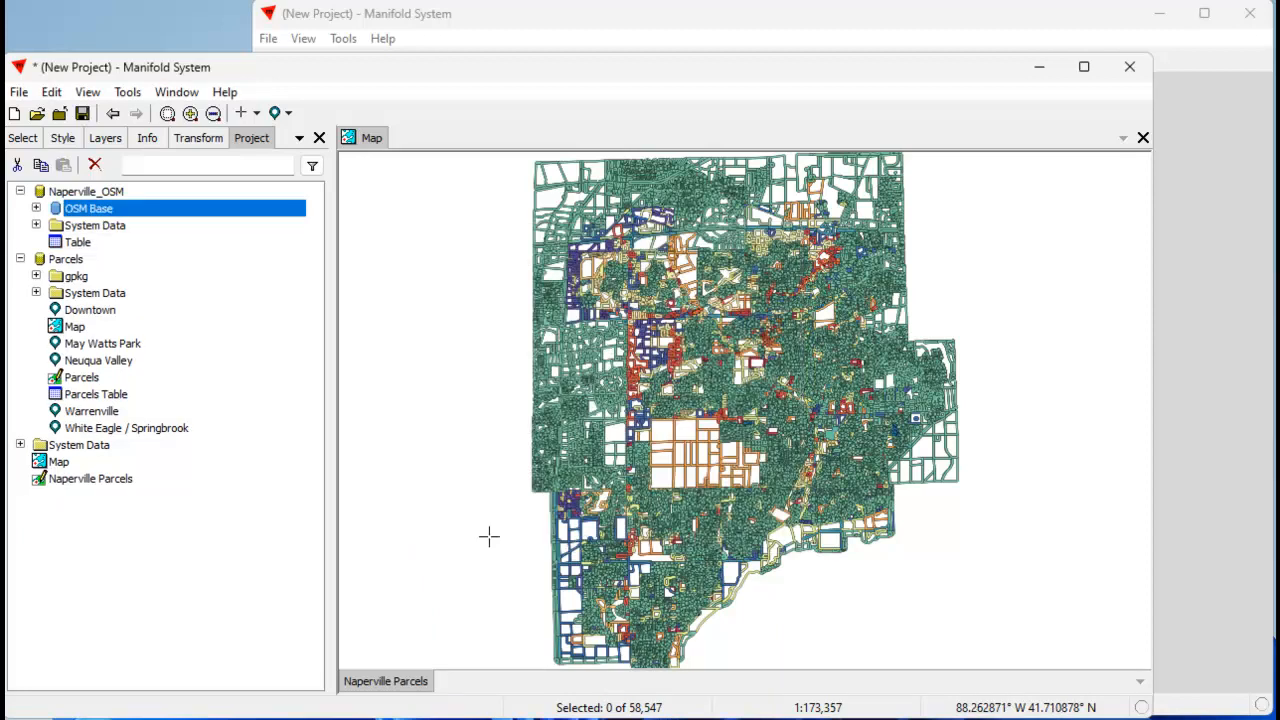
Add the OpenStreet Maps Base Image from OSM Base to the map beneath the Naperville Parcels layer, and collapse both data sources.
left_click(36, 208)
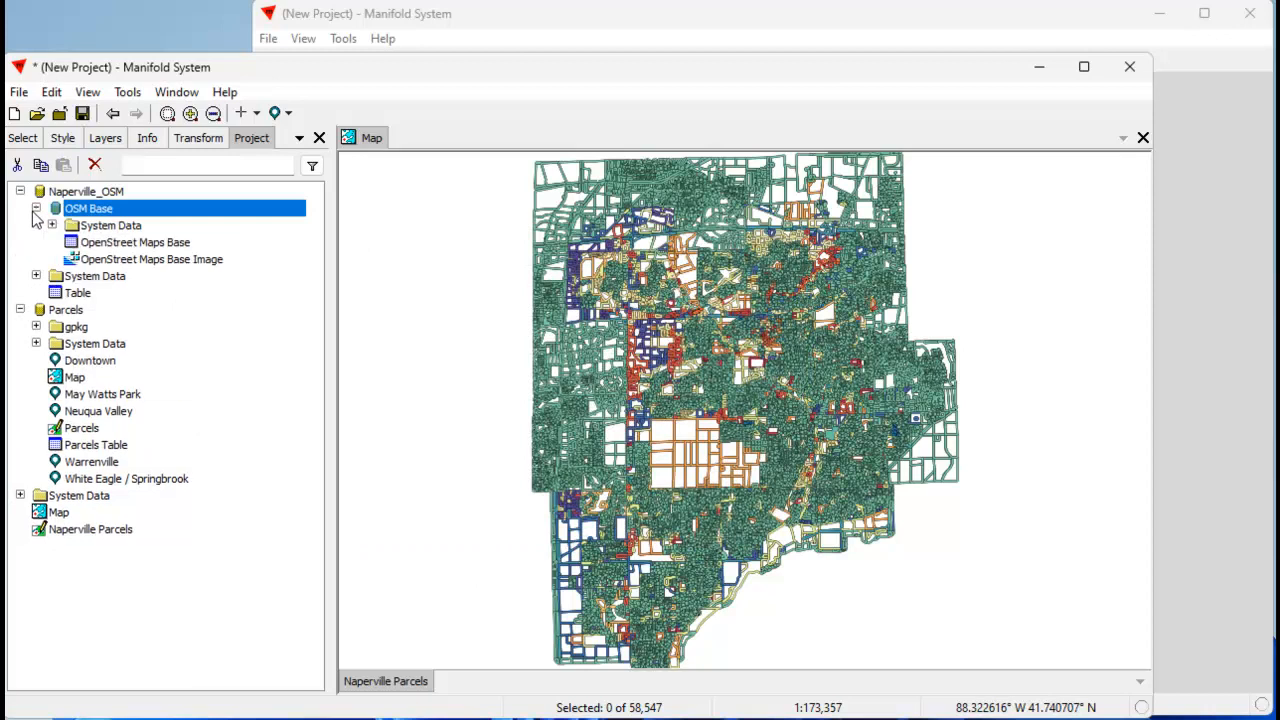
left_click(190, 262)
left_click_drag(806, 442, 811, 441)
left_click_drag(688, 697, 428, 690)
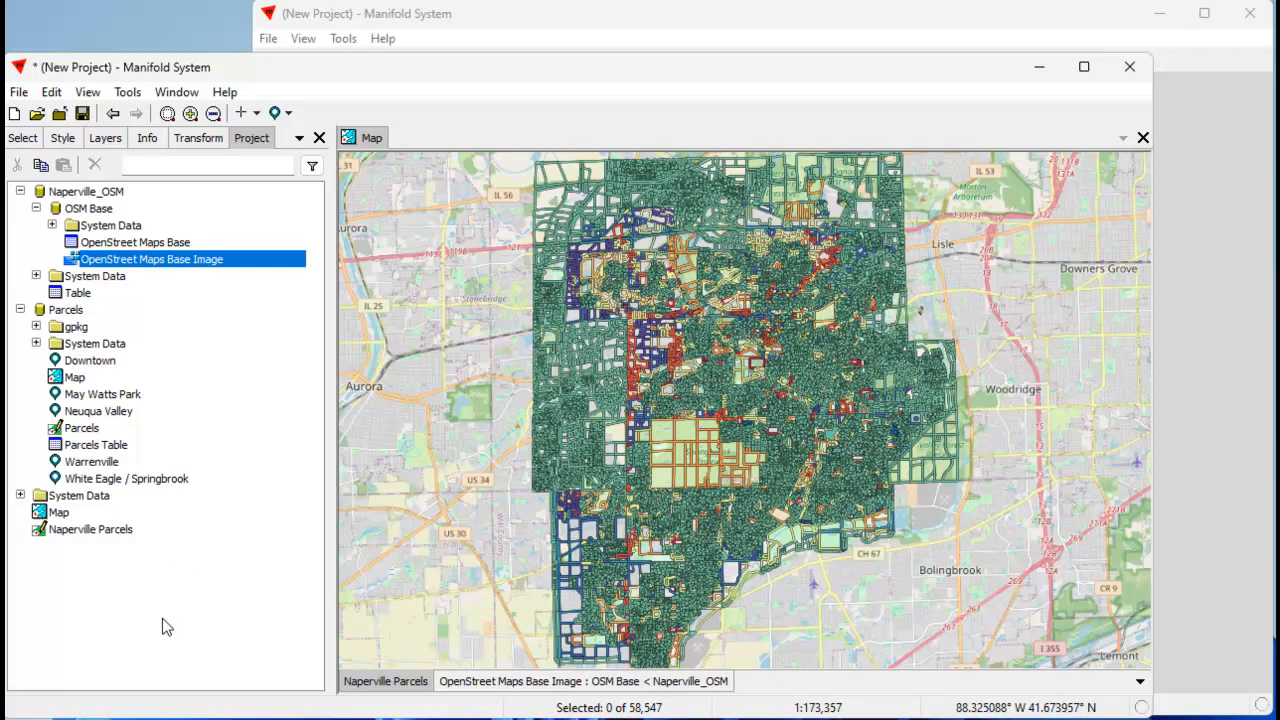
left_click(20, 309)
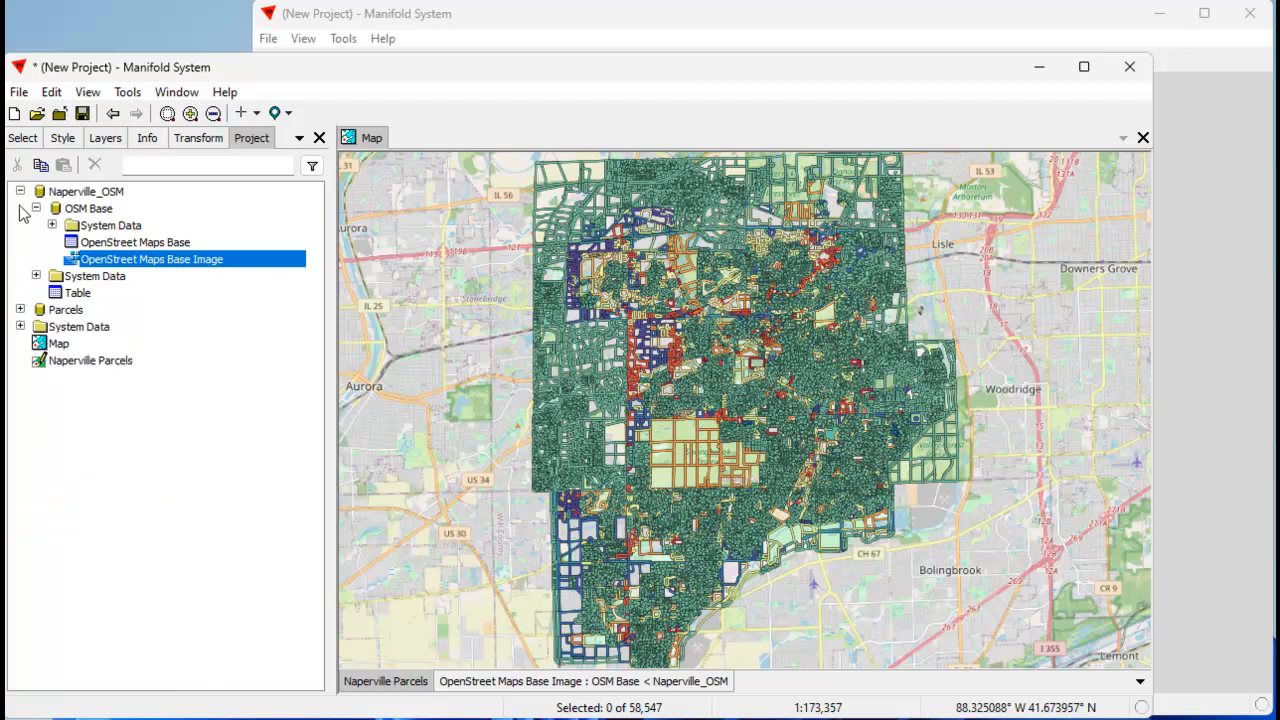
left_click(20, 191)
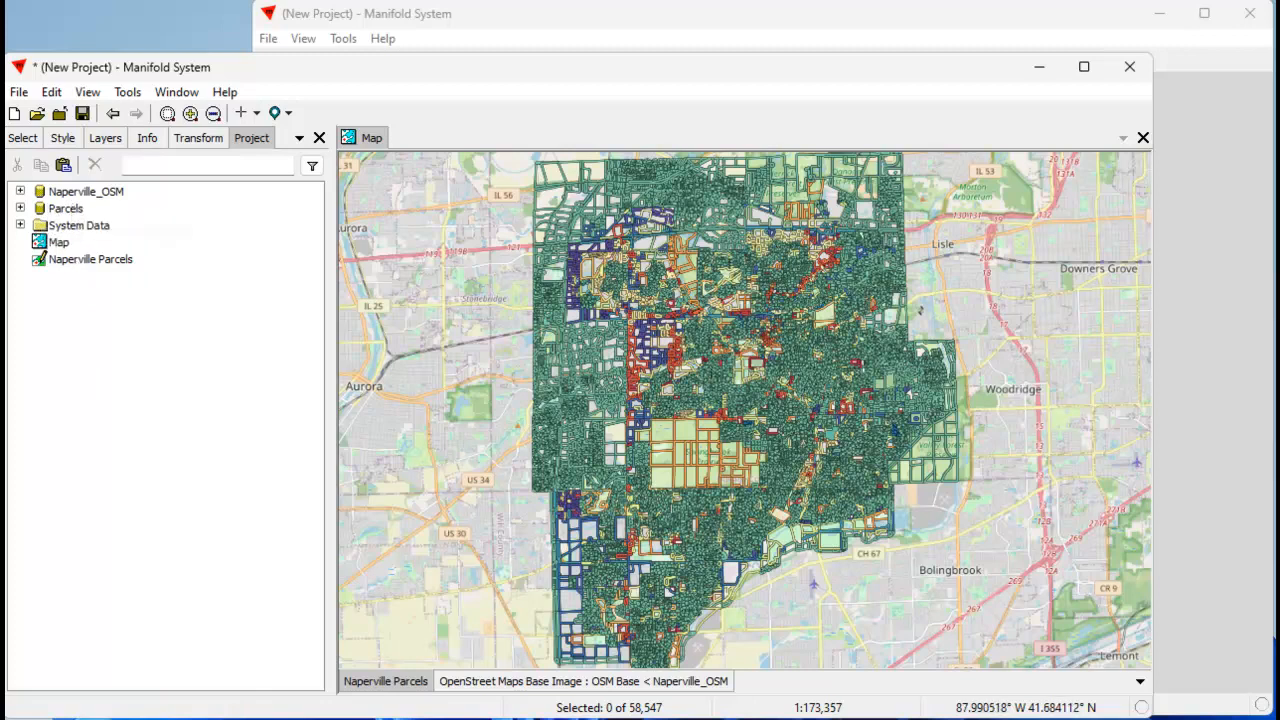
Bring the videos folder window beside the project to check the file size of Naperville_OSM.sqlite.
left_click_drag(1279, 217, 1240, 184)
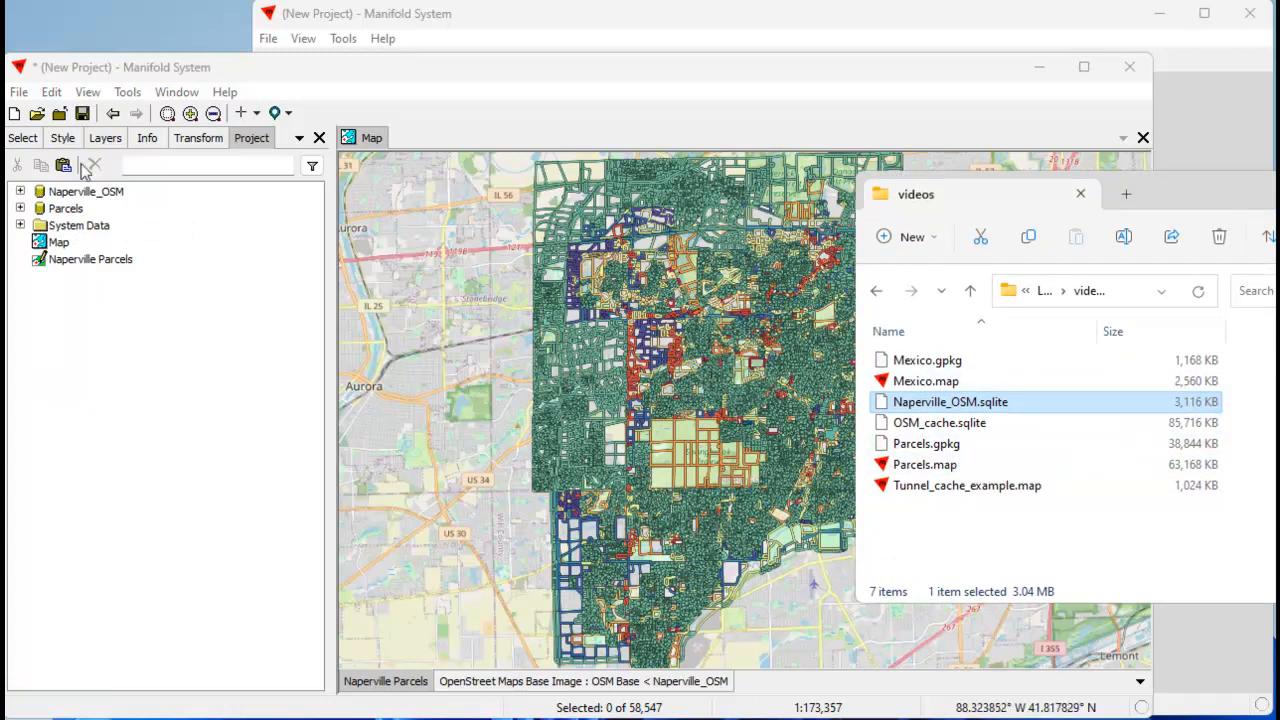
left_click_drag(1153, 185, 1279, 464)
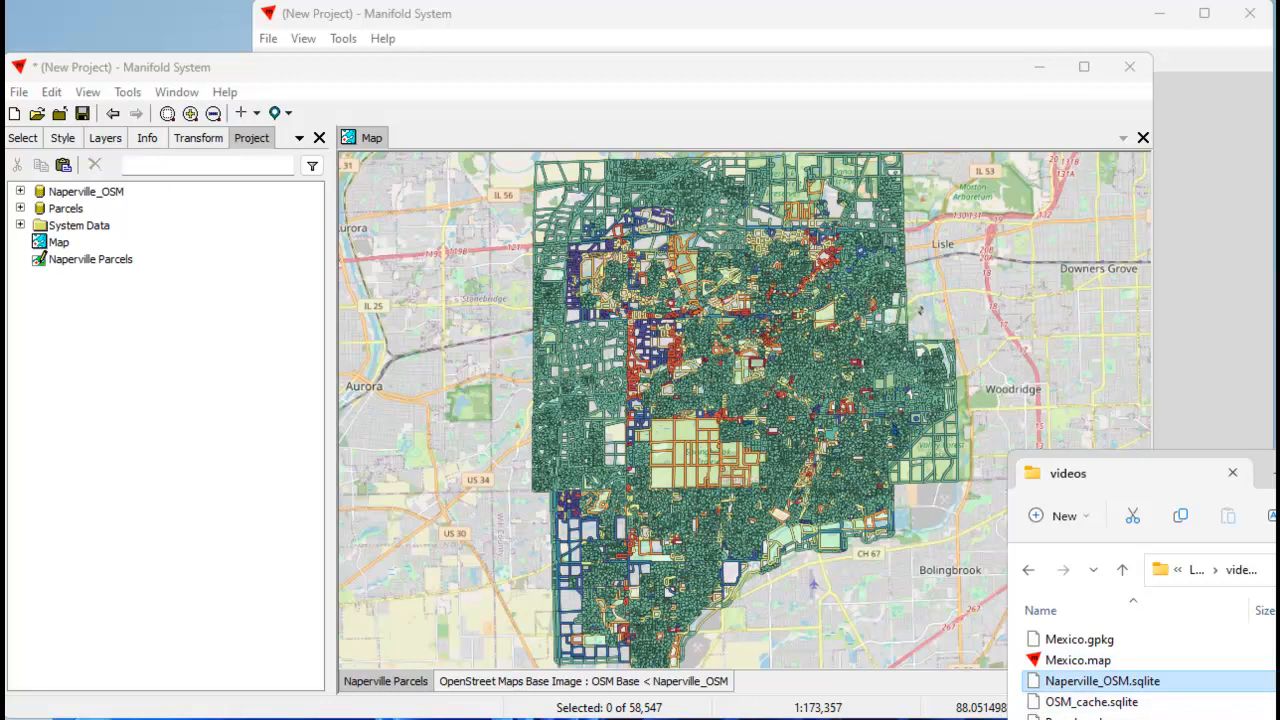
left_click_drag(1278, 460, 1201, 241)
left_click_drag(1230, 236, 1238, 236)
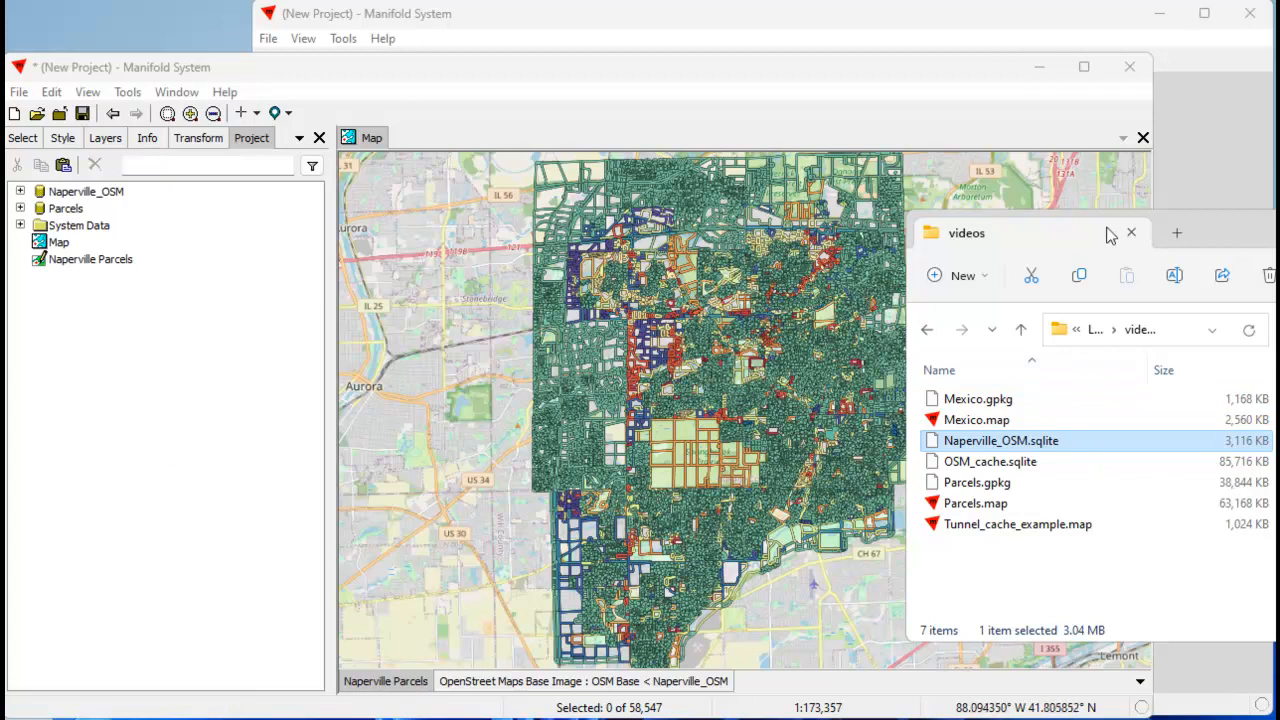
Examine the System Data folders of OSM Base and Naperville_OSM, including the tables in the Cache folder.
left_click(20, 191)
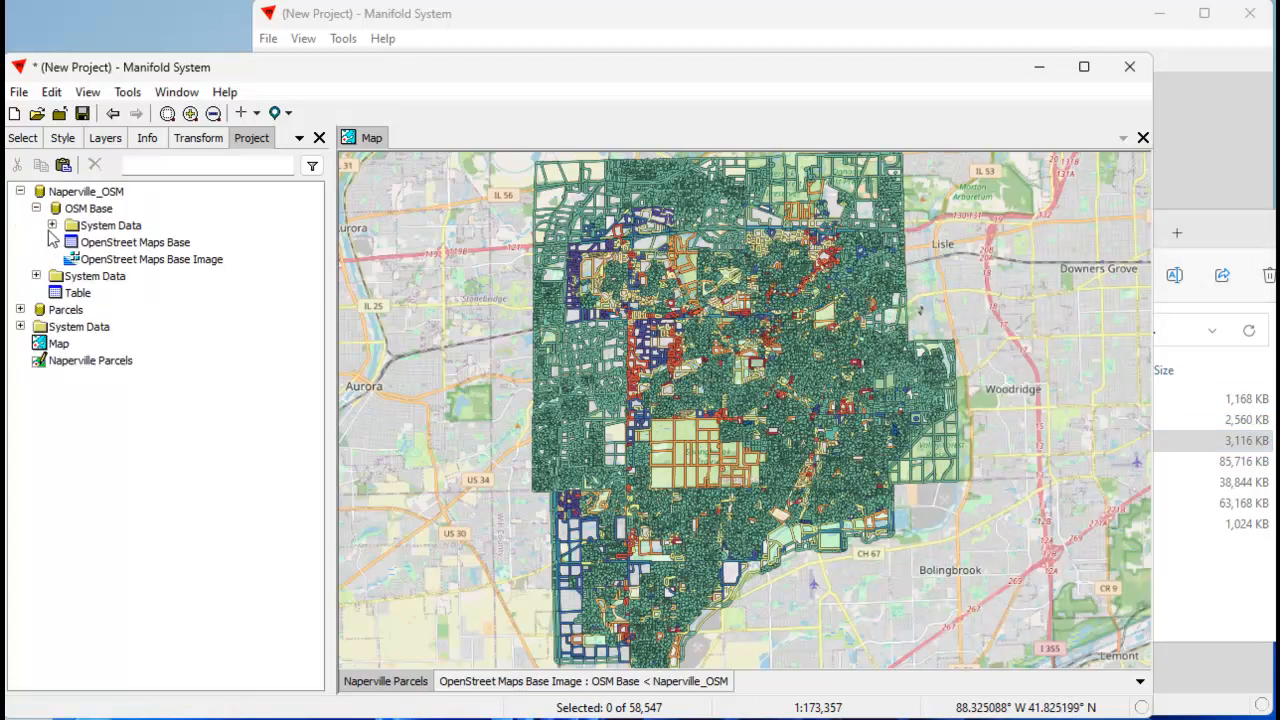
left_click(52, 226)
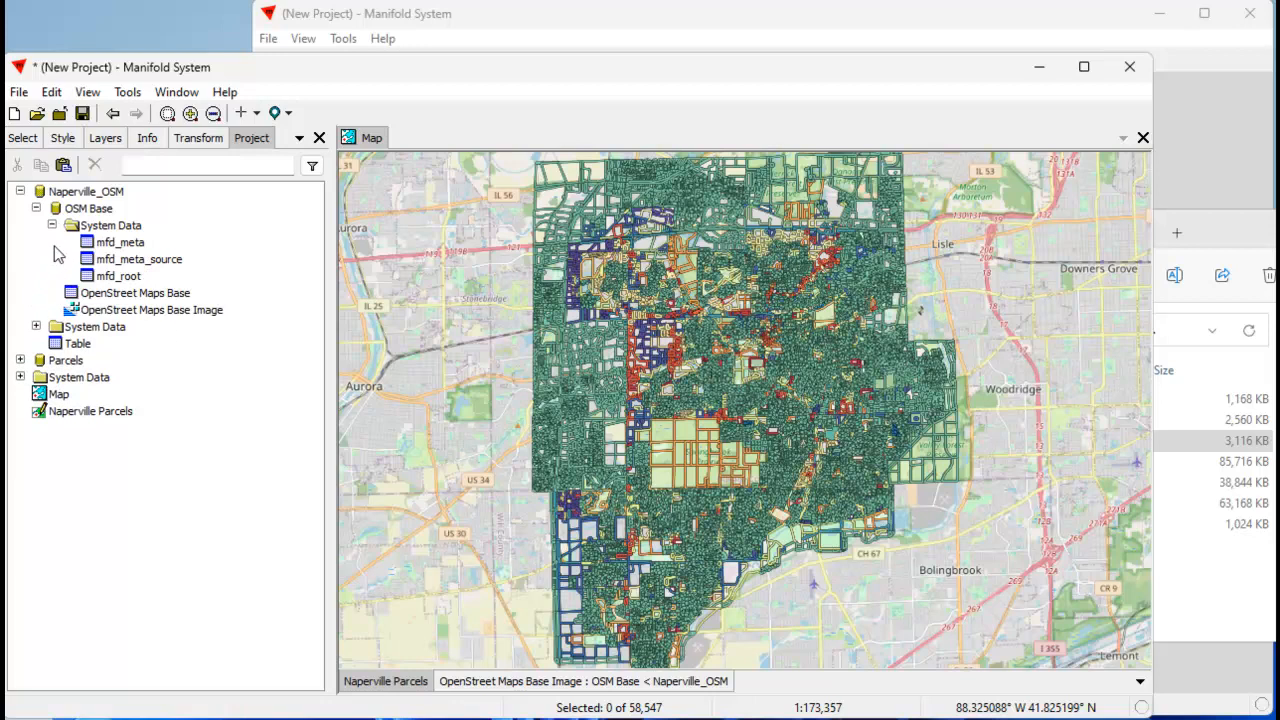
left_click(52, 225)
left_click(36, 276)
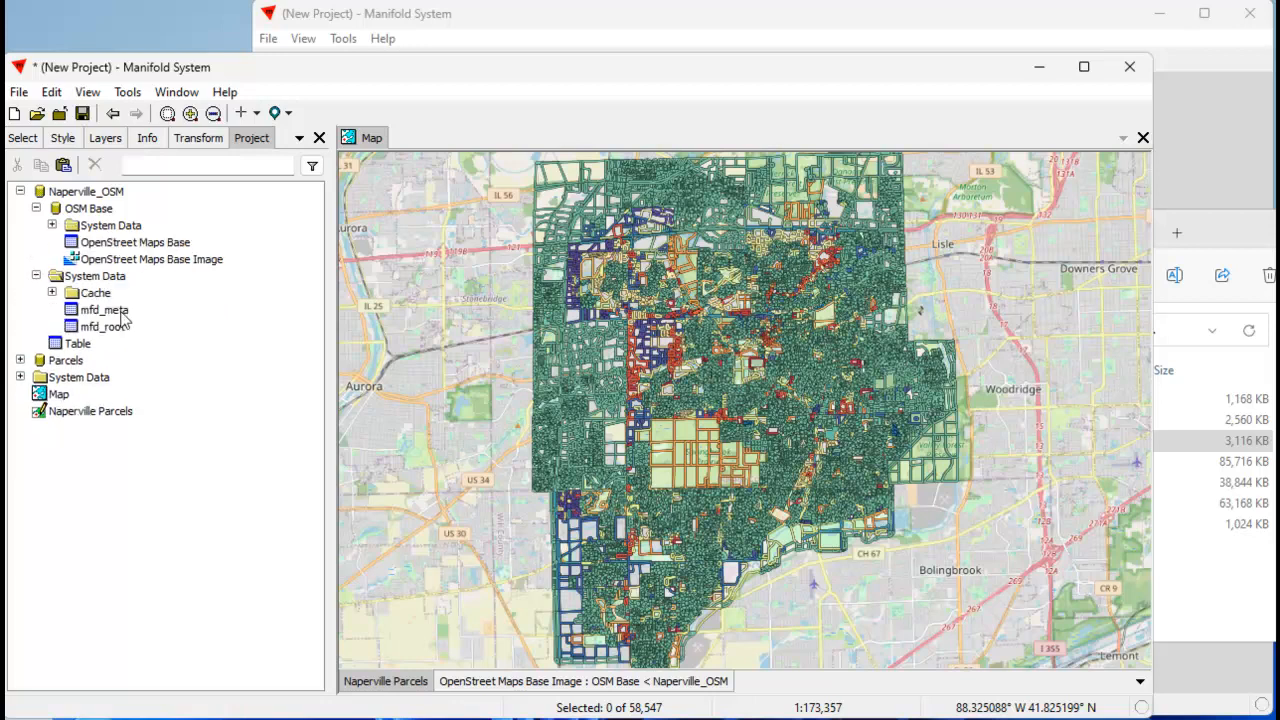
left_click(52, 292)
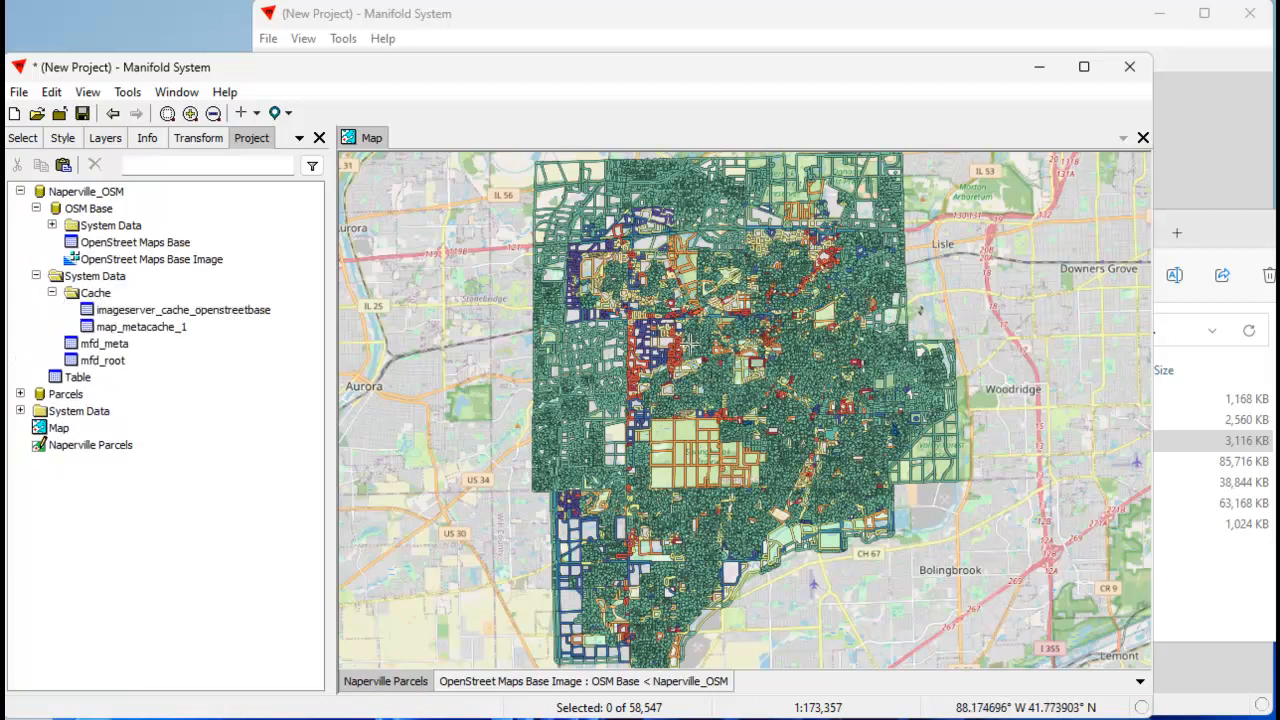
Zoom the map in to Jefferson Estates and partly back out while watching the size of Naperville_OSM.sqlite.
scroll(750, 350, "up", 4)
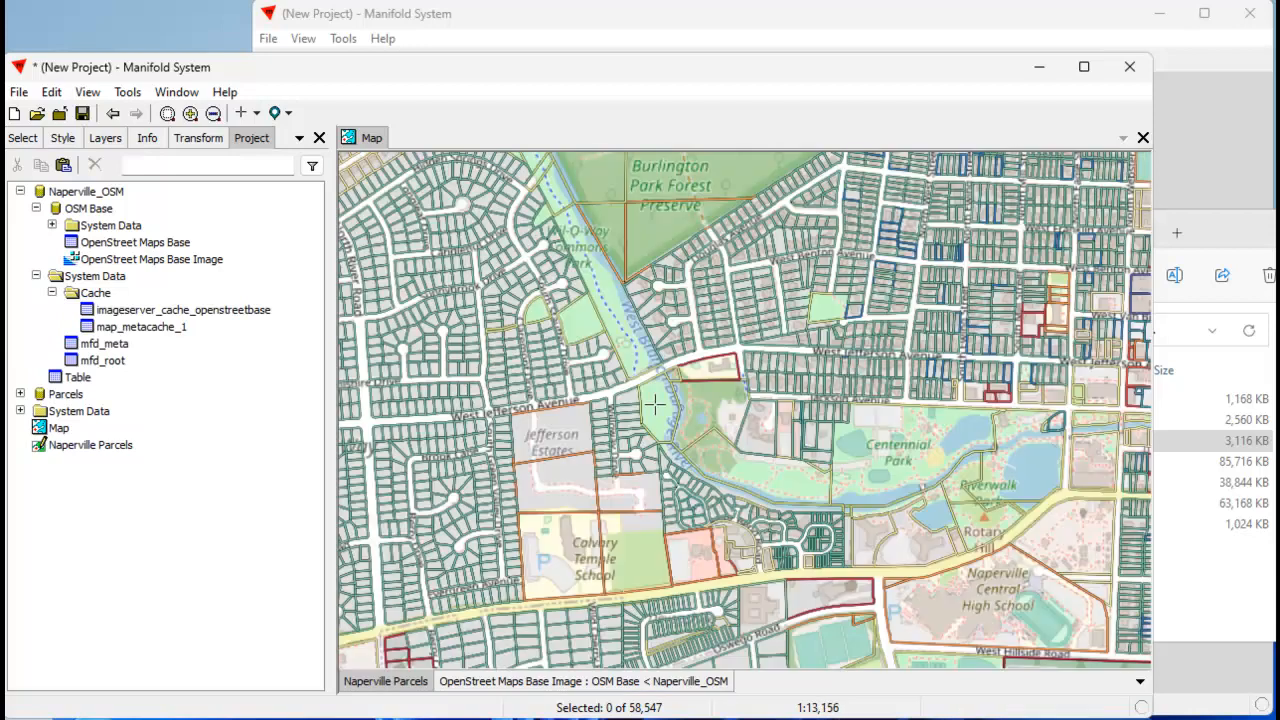
scroll(500, 410, "up", 3)
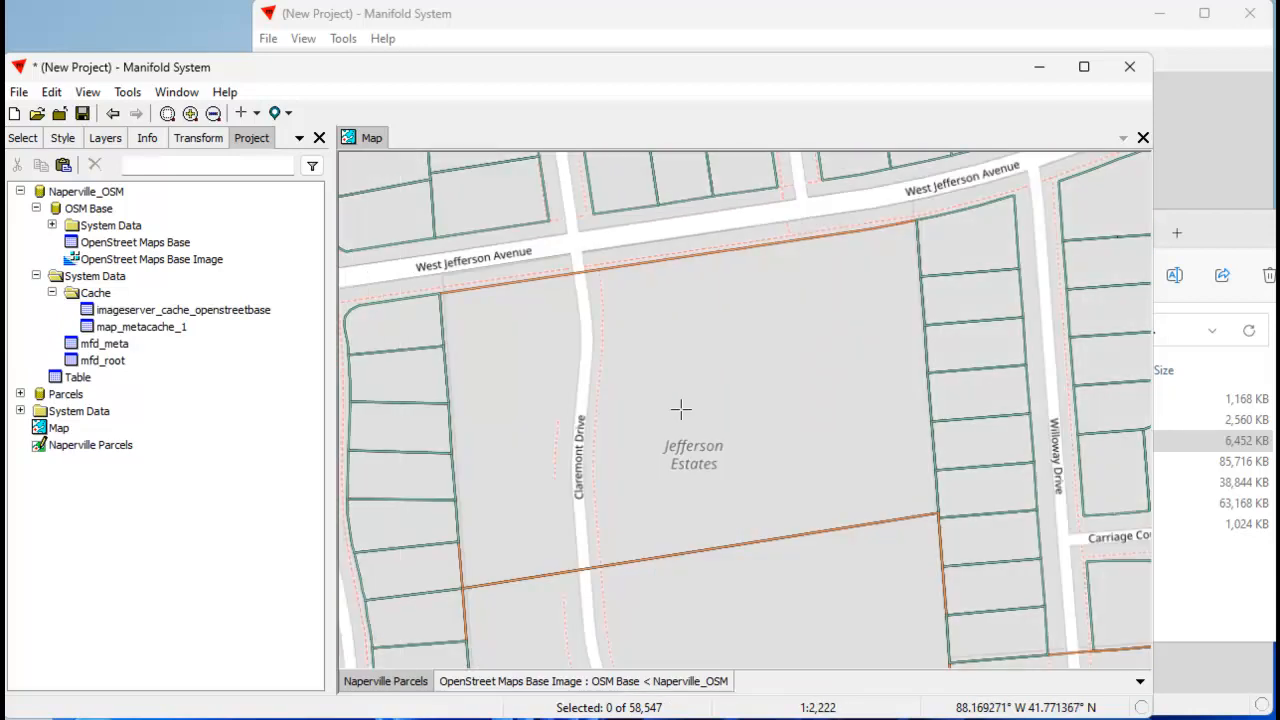
scroll(716, 440, "down", 2)
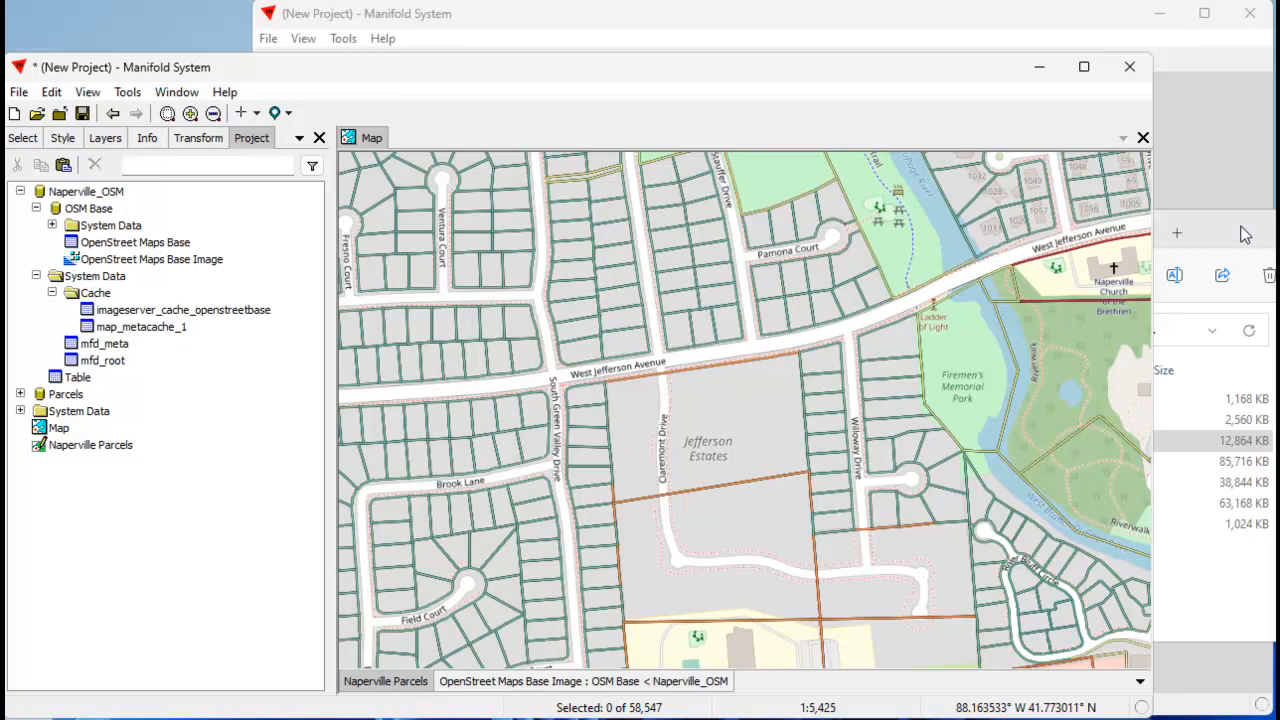
Collapse Naperville_OSM, expand Parcels, put the file window away, and fit the map view to the Naperville Parcels layer.
left_click(20, 191)
left_click(20, 208)
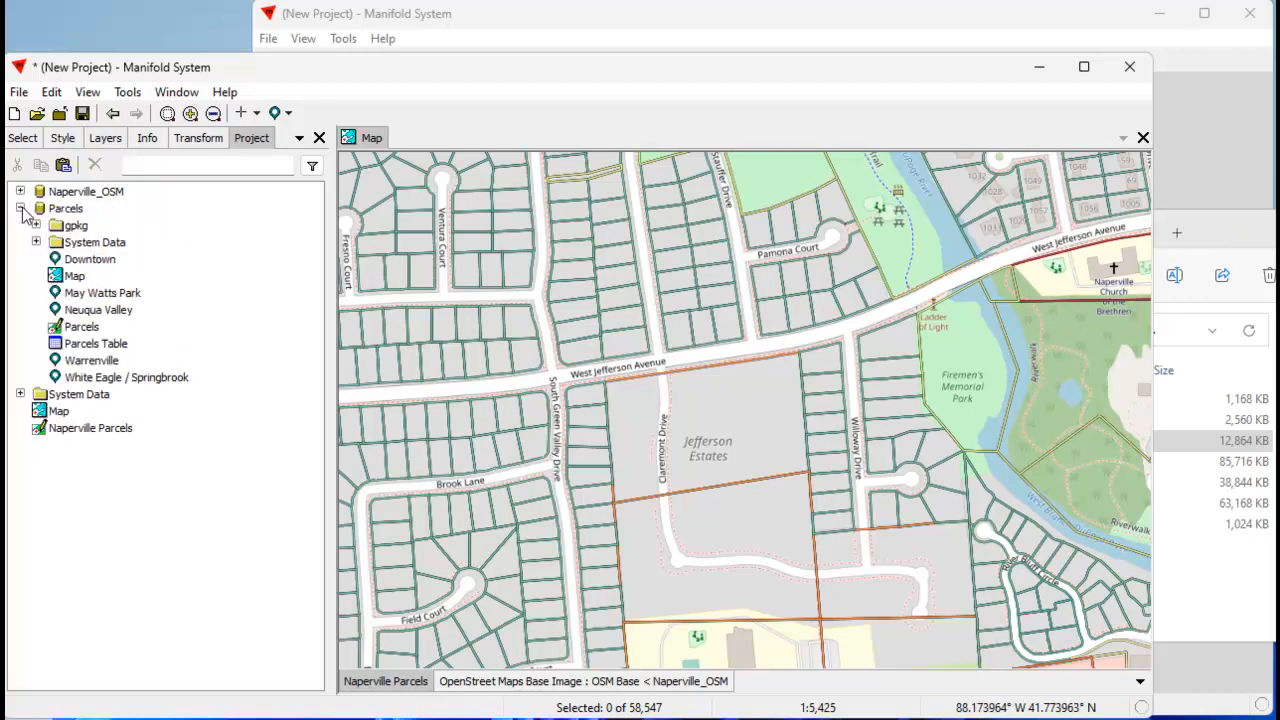
left_click_drag(1253, 228, 1279, 719)
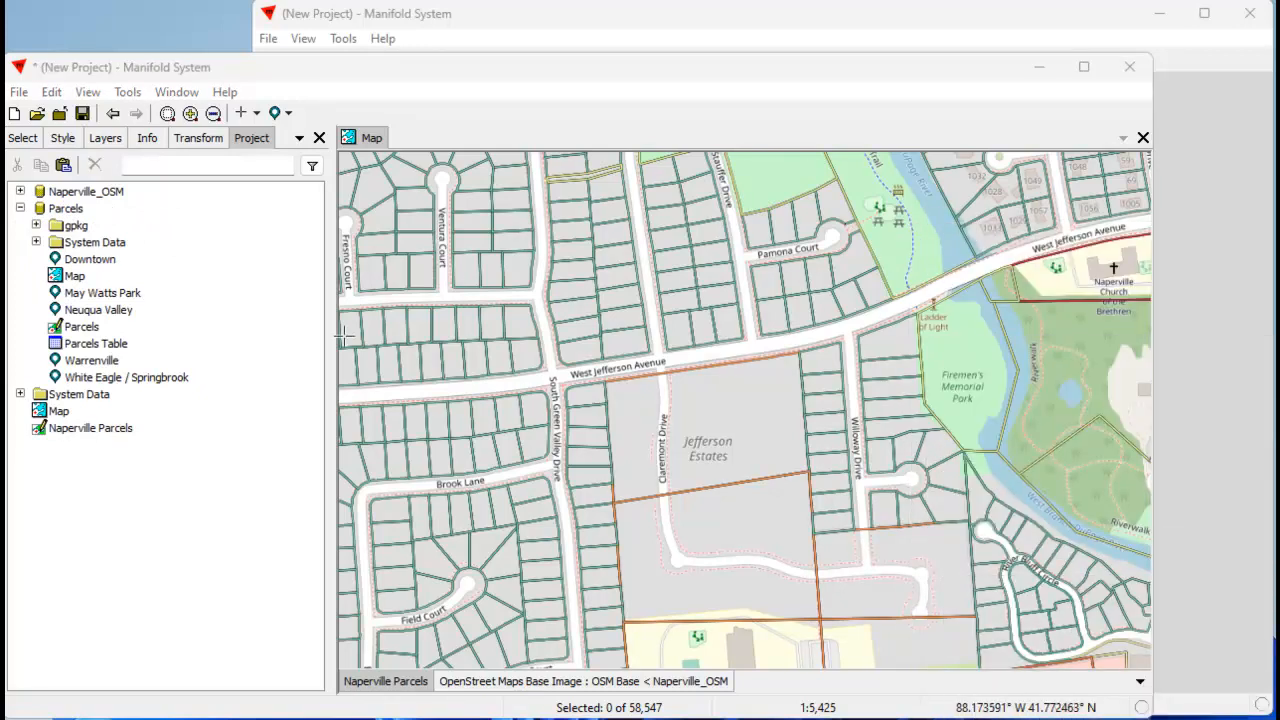
double_click(407, 686)
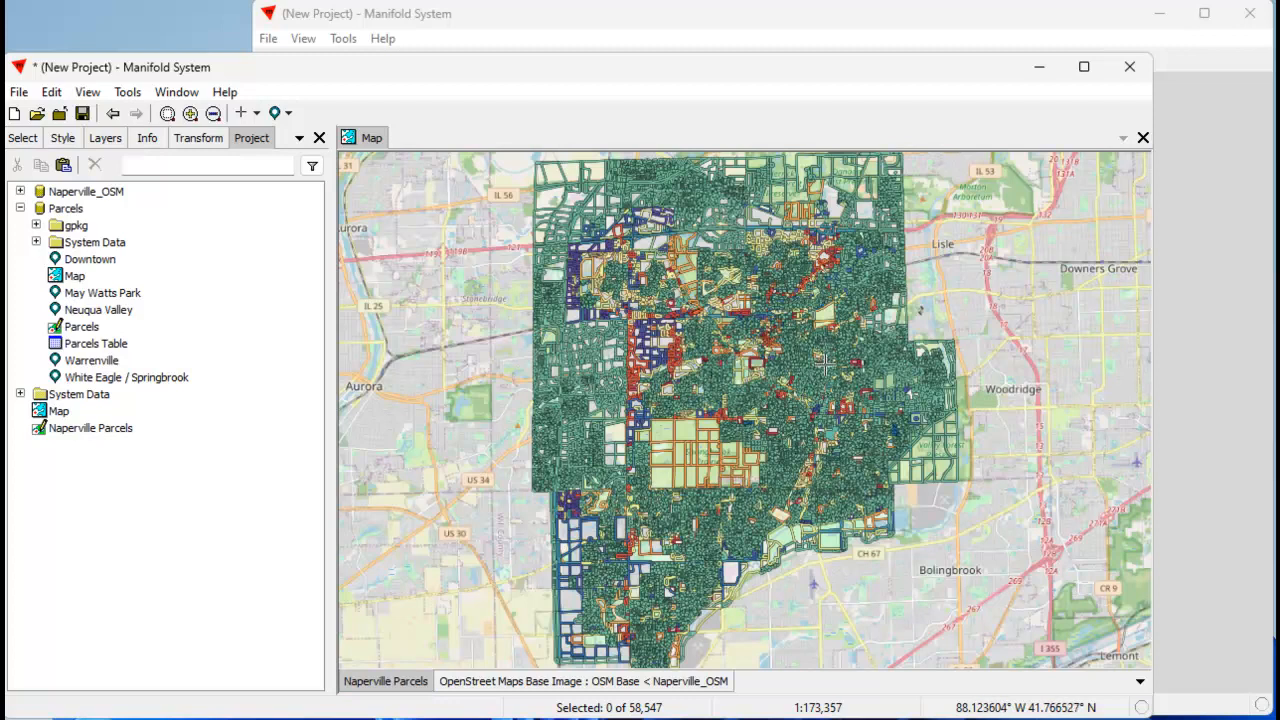
Copy the Downtown, May Watts Park, Neuqua Valley, Warrenville and White Eagle / Springbrook locations from Parcels into the project root, and collapse Parcels.
left_click(95, 259)
left_click(115, 293, "ctrl")
left_click(115, 310, "ctrl")
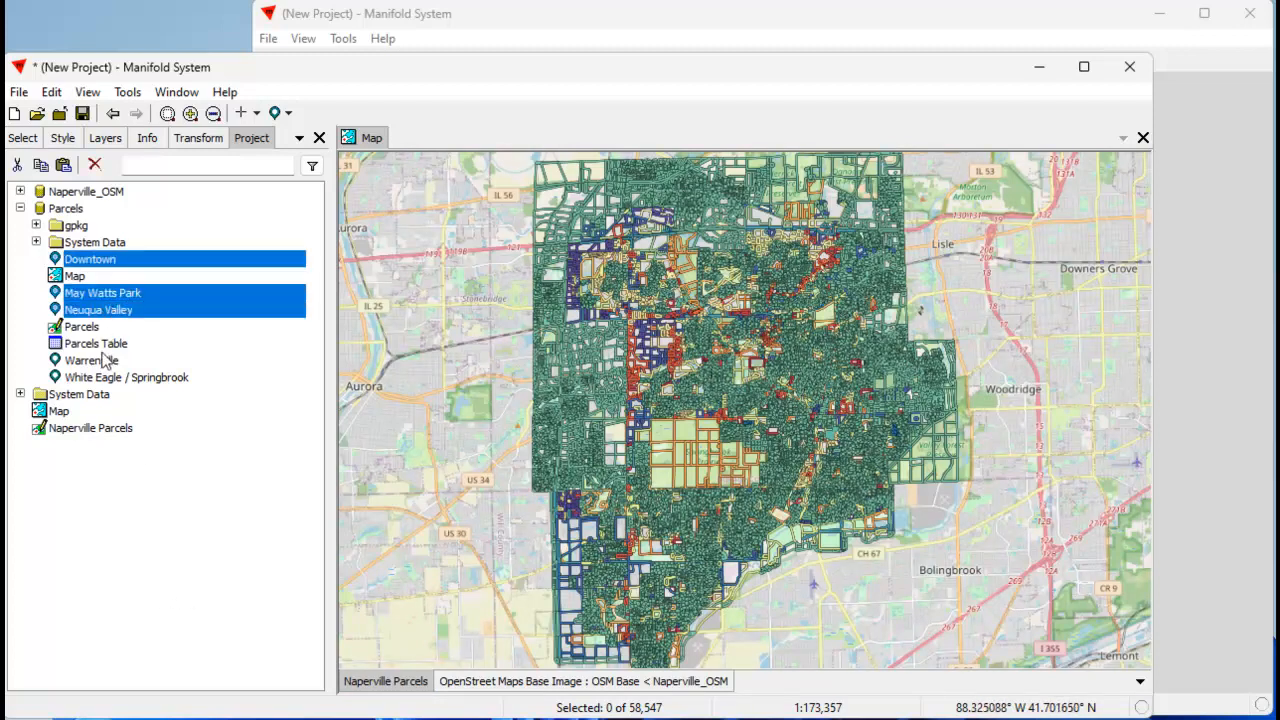
left_click(105, 362, "ctrl")
left_click(117, 379, "ctrl")
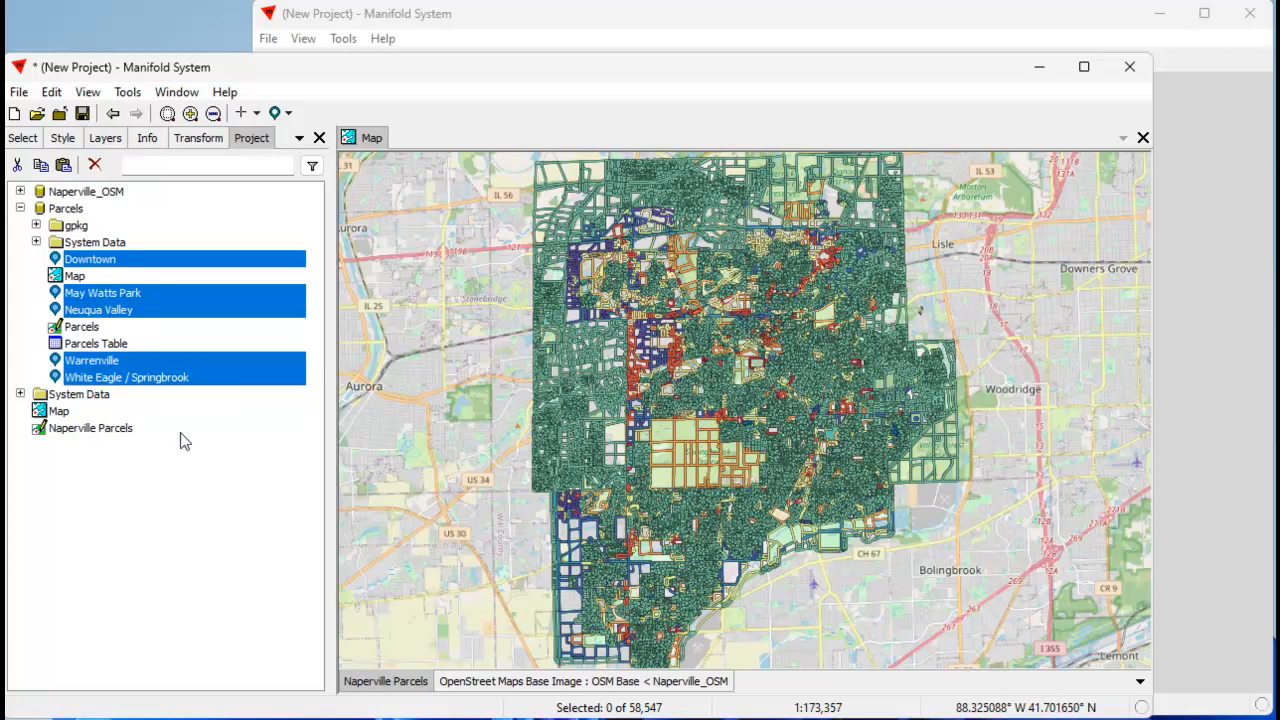
left_click(140, 500)
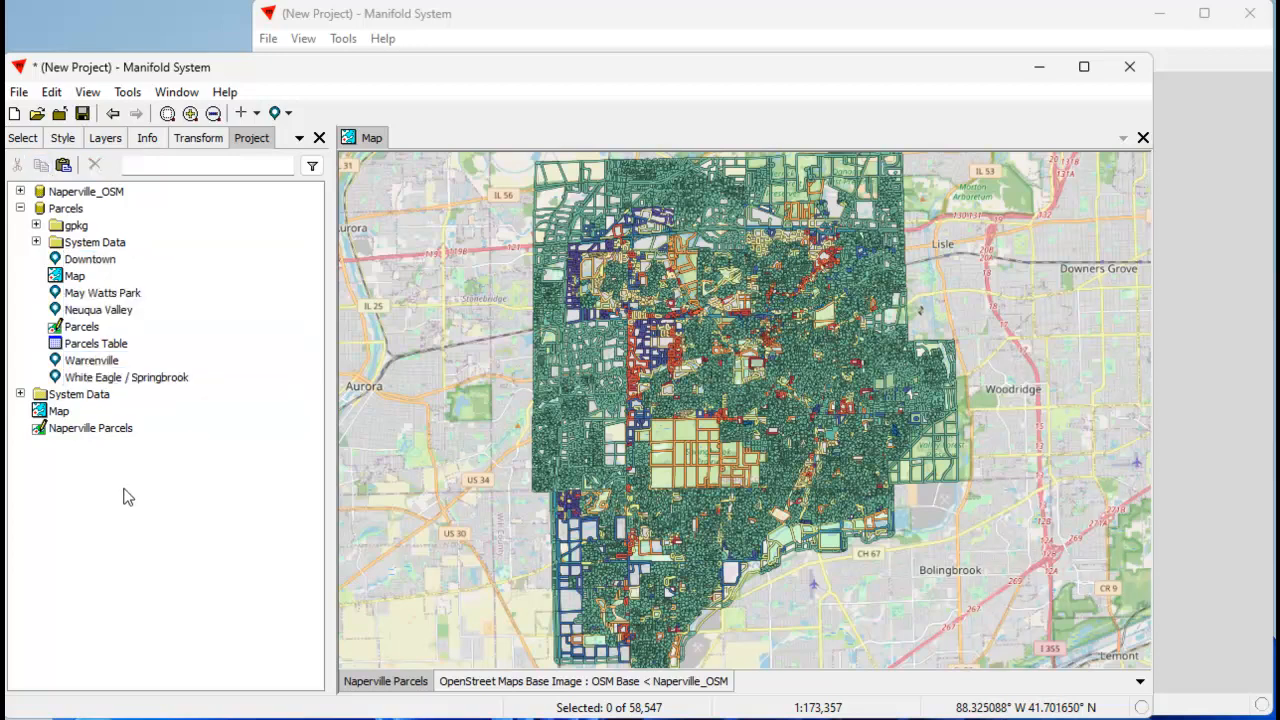
left_click(63, 165)
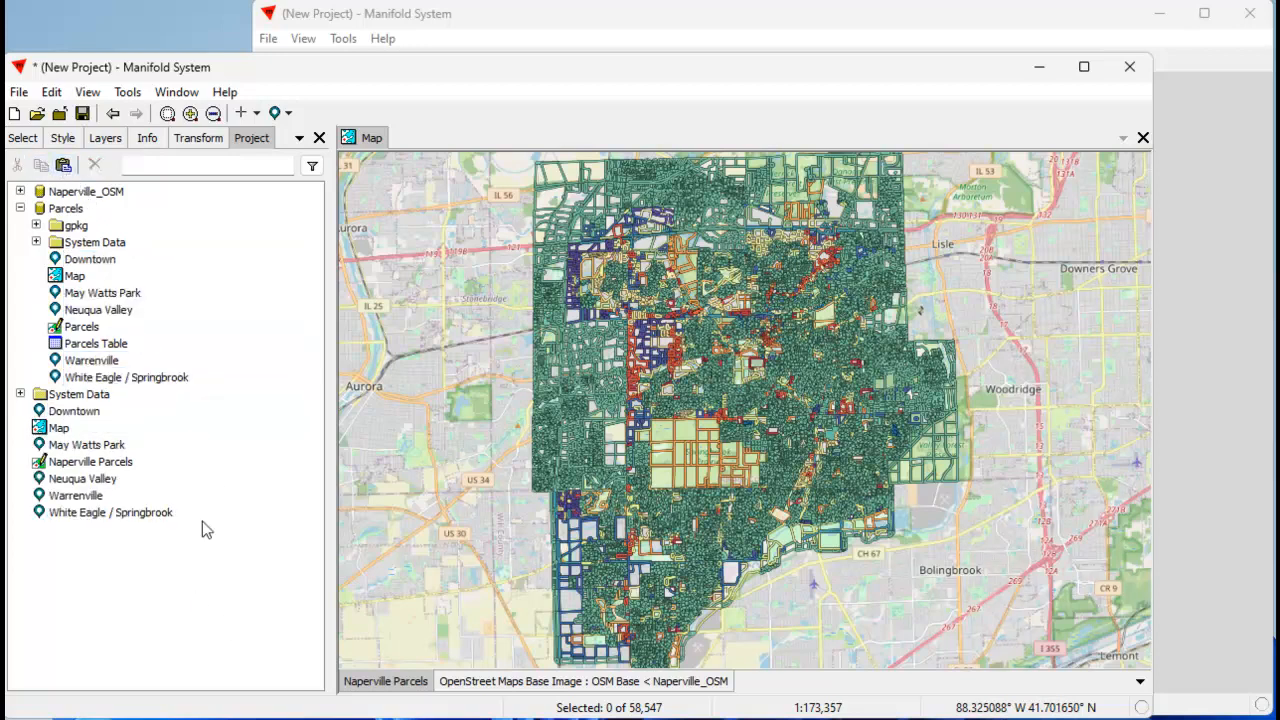
left_click(20, 208)
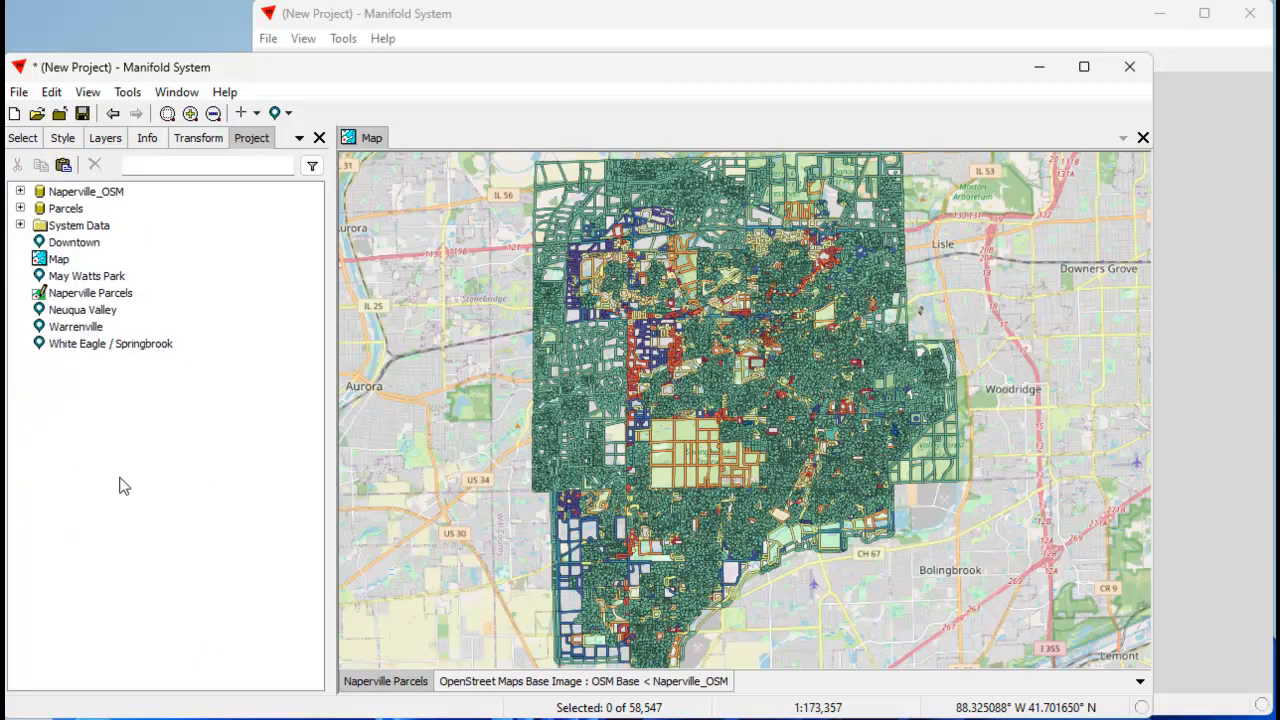
Save the project as a MAP file named Naperville in the videos folder.
left_click(18, 92)
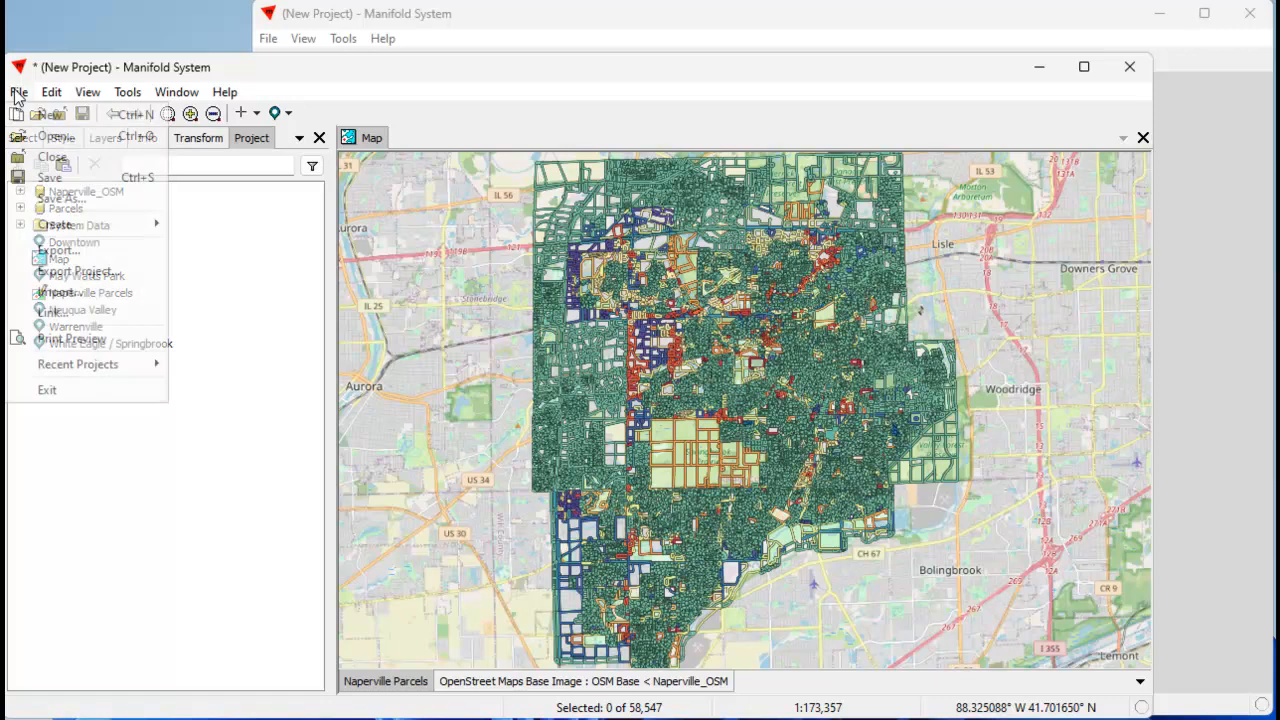
left_click(70, 198)
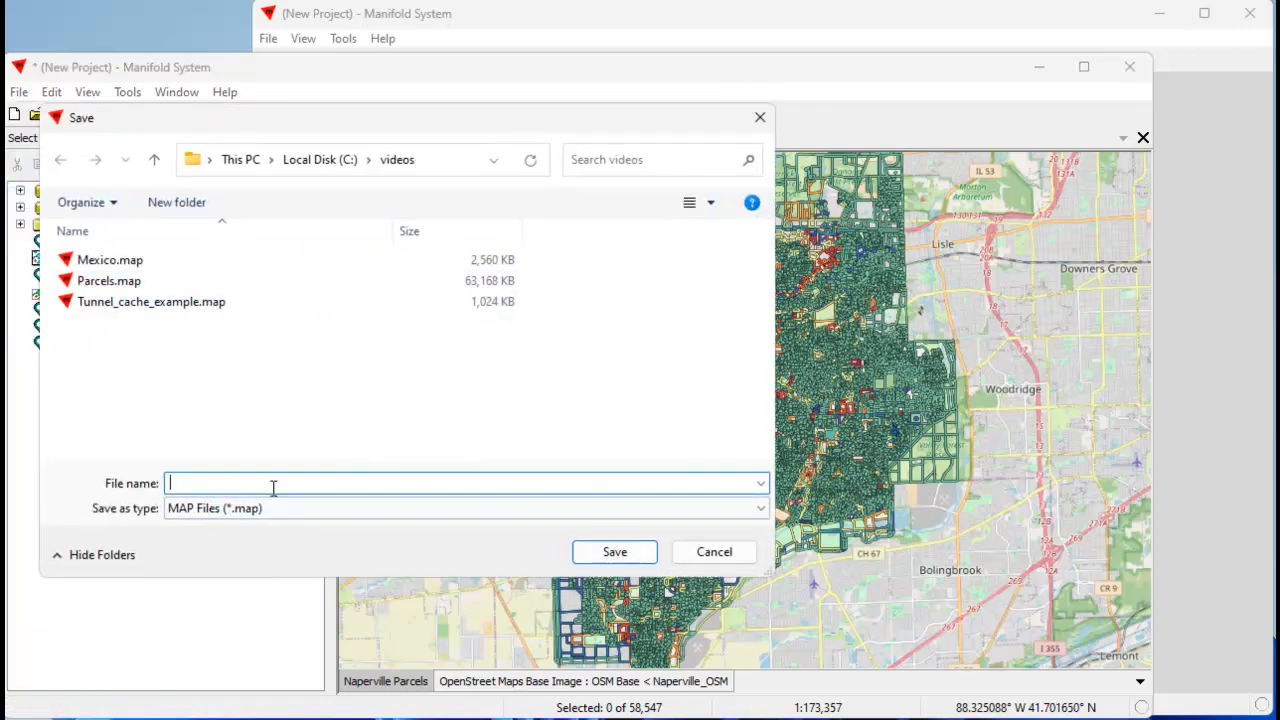
type("NQ")
key("BackSpace")
key("BackSpace")
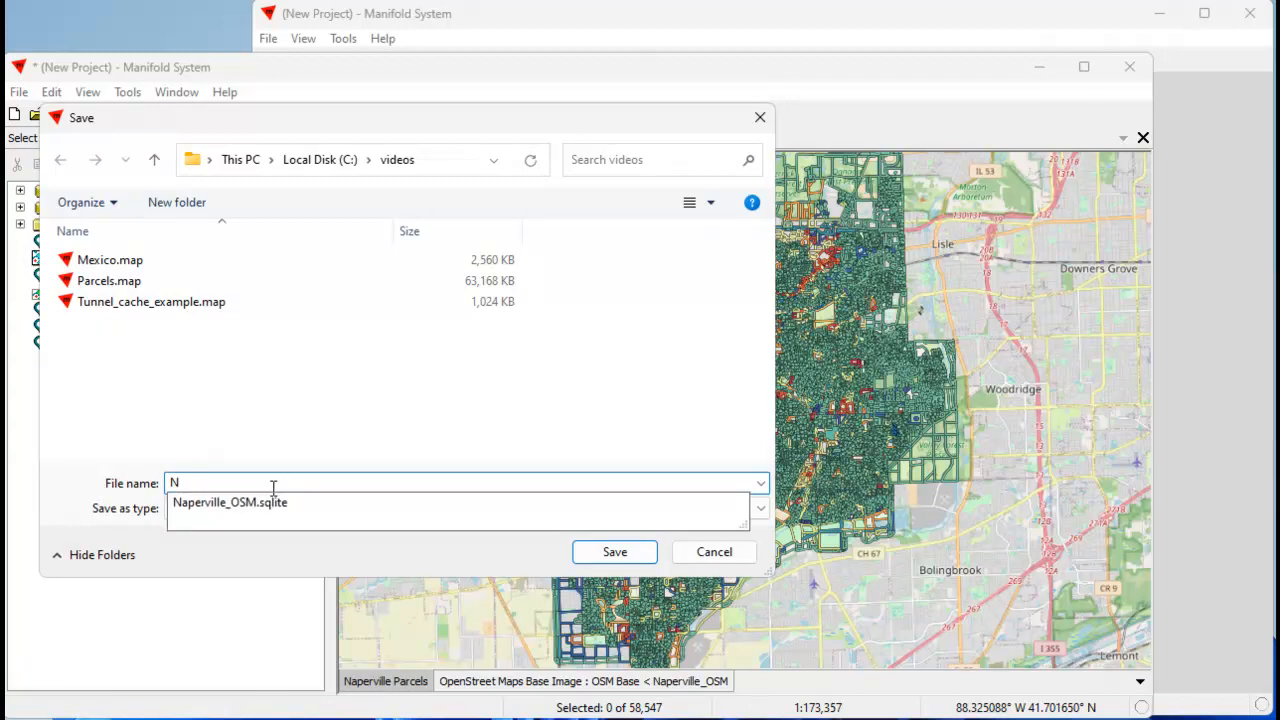
type("AP")
key("BackSpace")
key("BackSpace")
type("aperville")
left_click(615, 552)
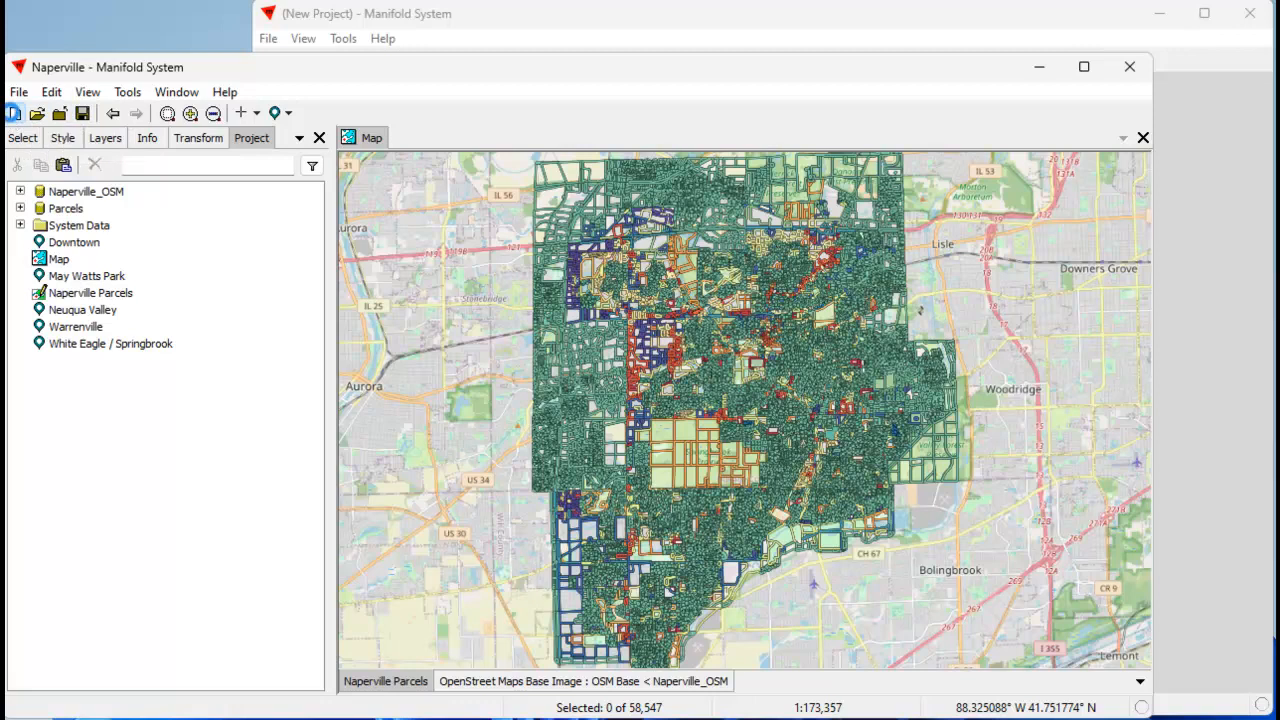
Start a new empty project, bring the web browser into view and reload the map page at 127.0.0.1:8080.
left_click(14, 114)
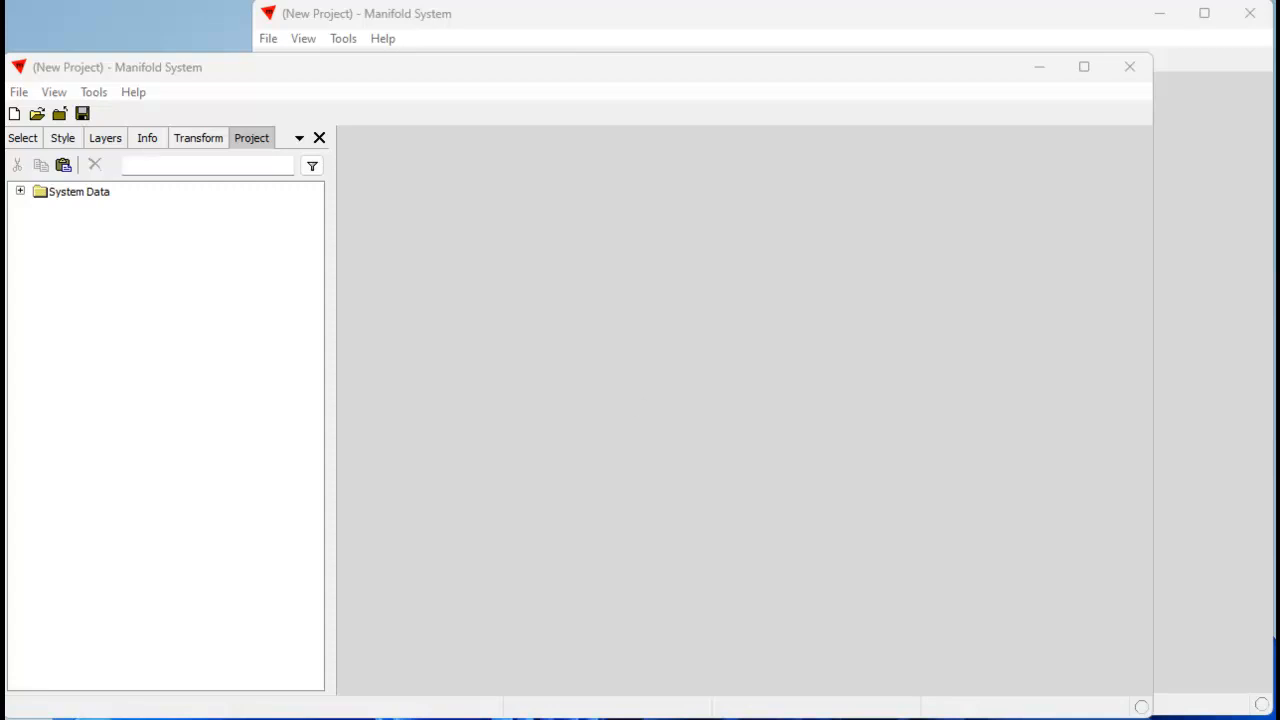
left_click_drag(1275, 60, 715, 18)
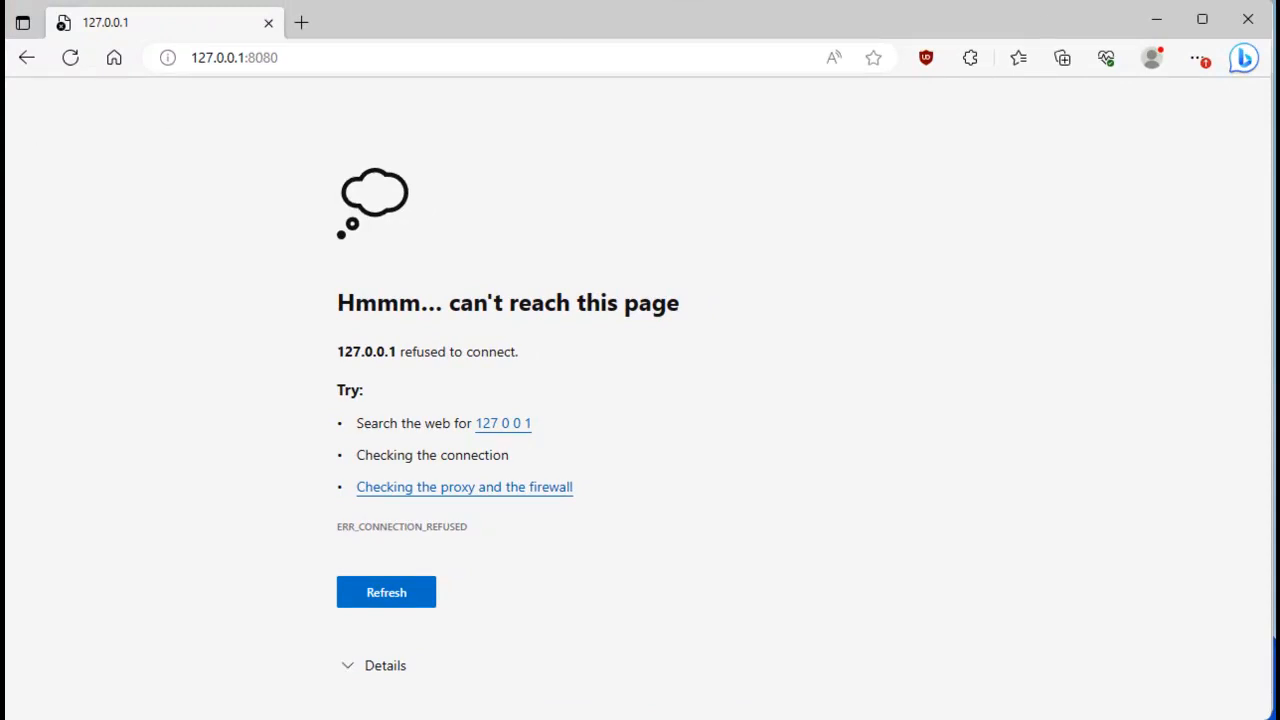
left_click(70, 57)
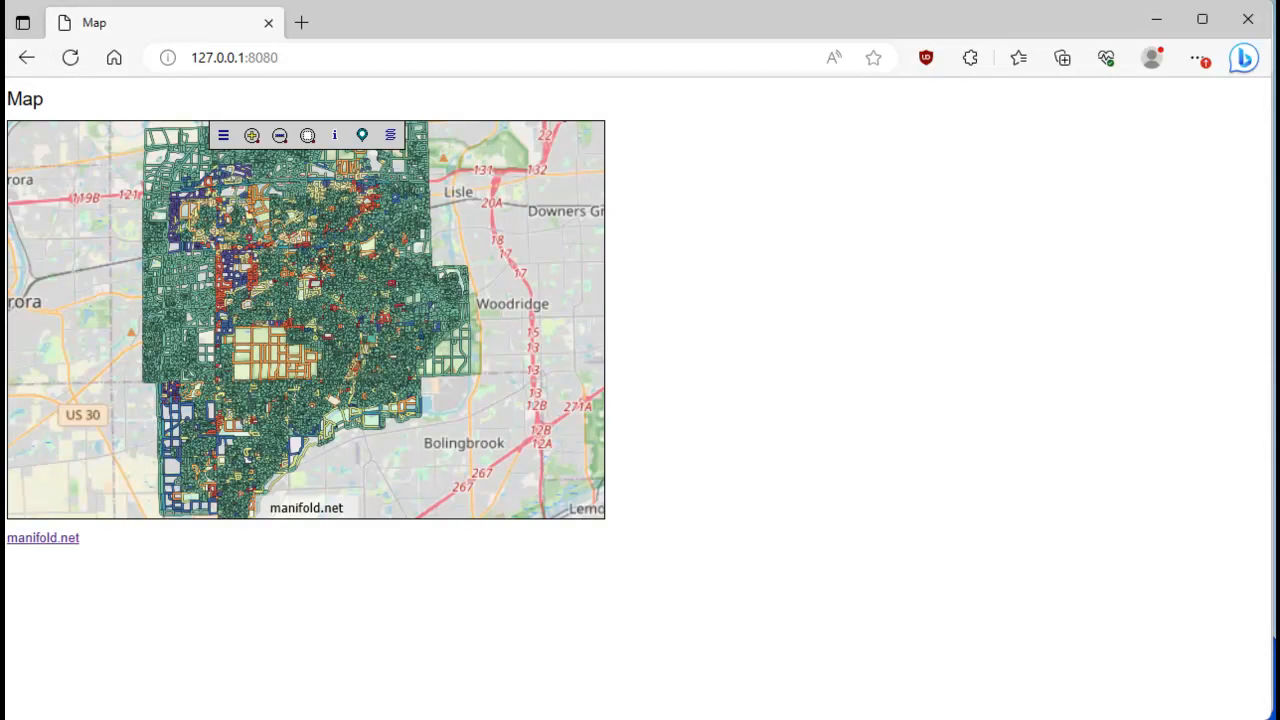
View the Downtown, May Watts Park, Neuqua Valley, Warrenville and White Eagle / Springbrook locations in the web map.
left_click(362, 137)
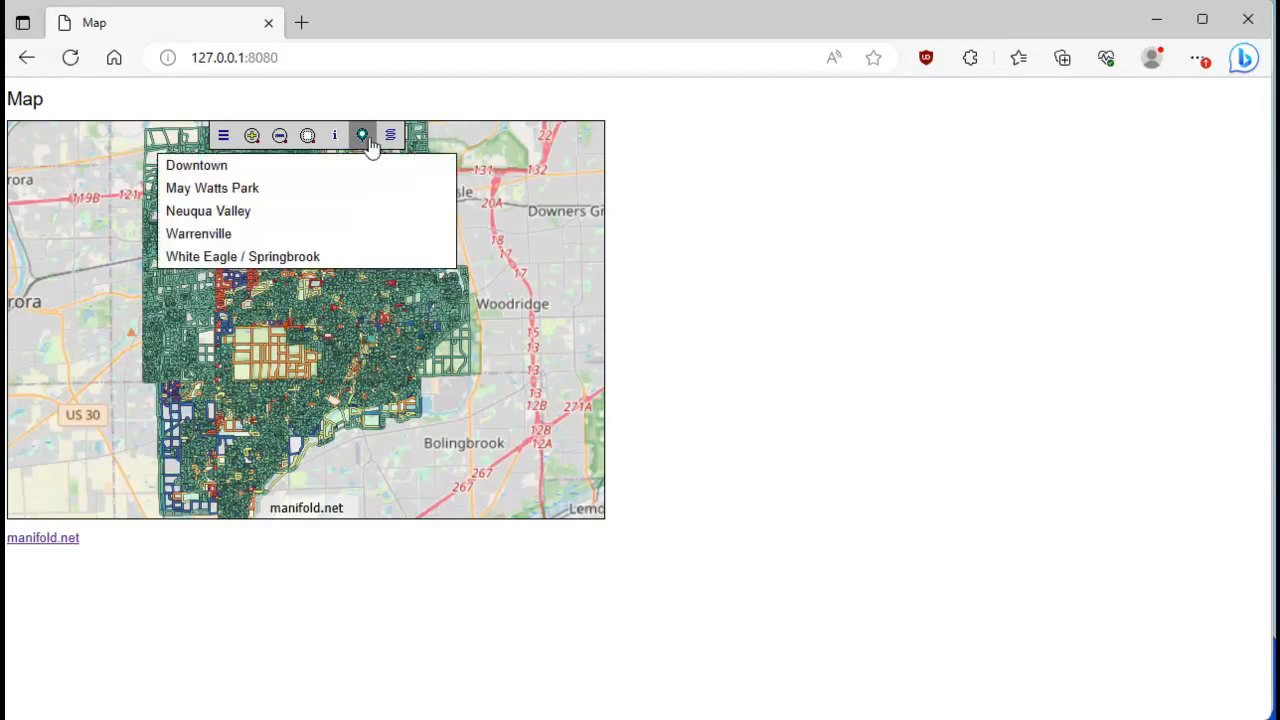
left_click(228, 166)
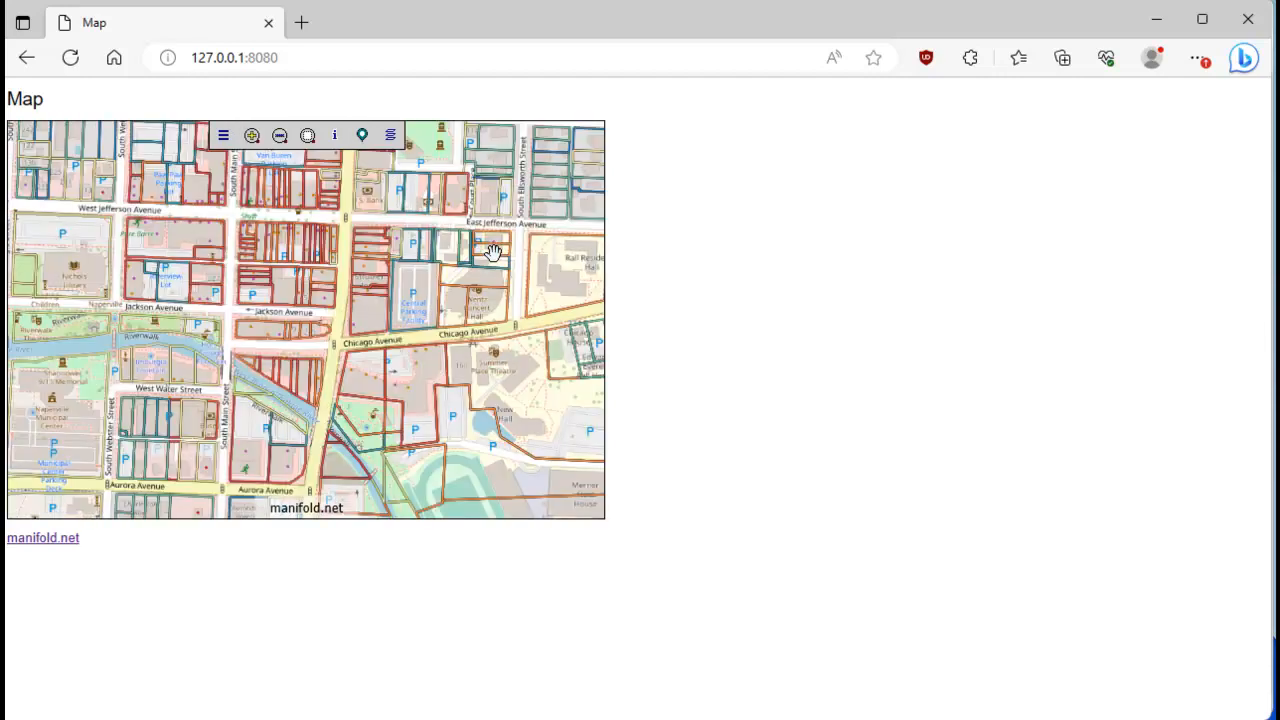
left_click(362, 136)
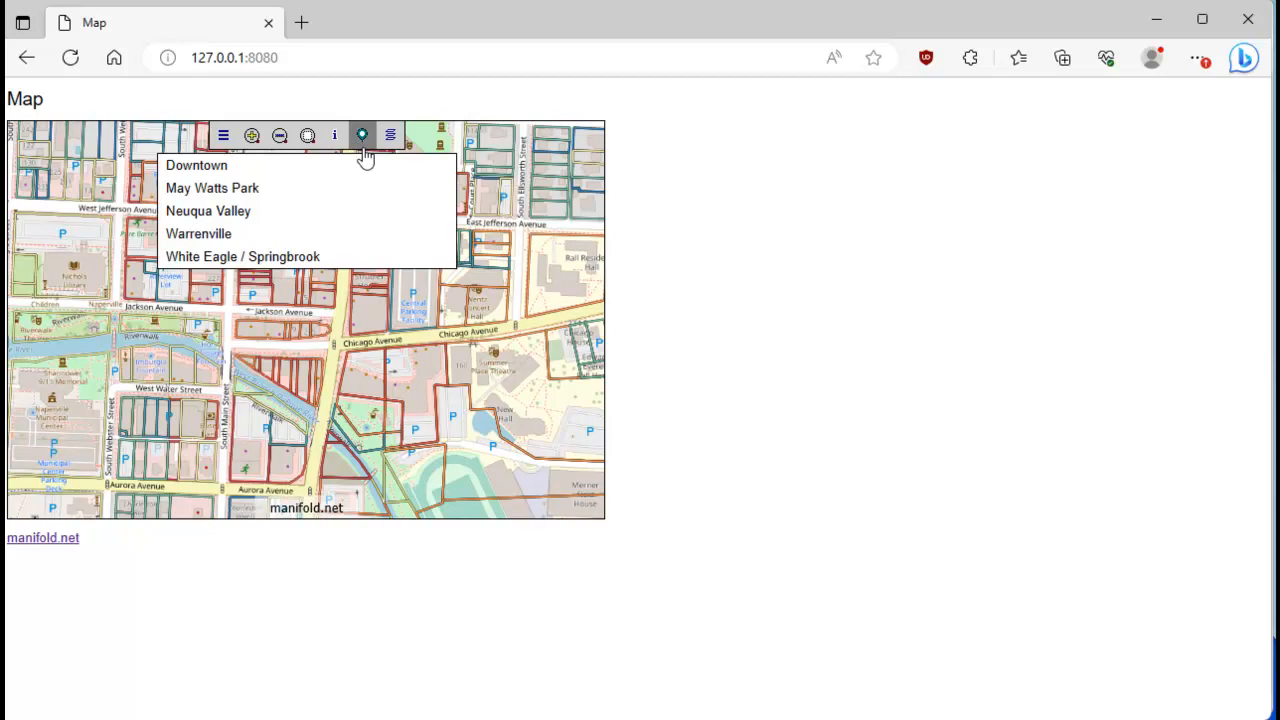
left_click(240, 188)
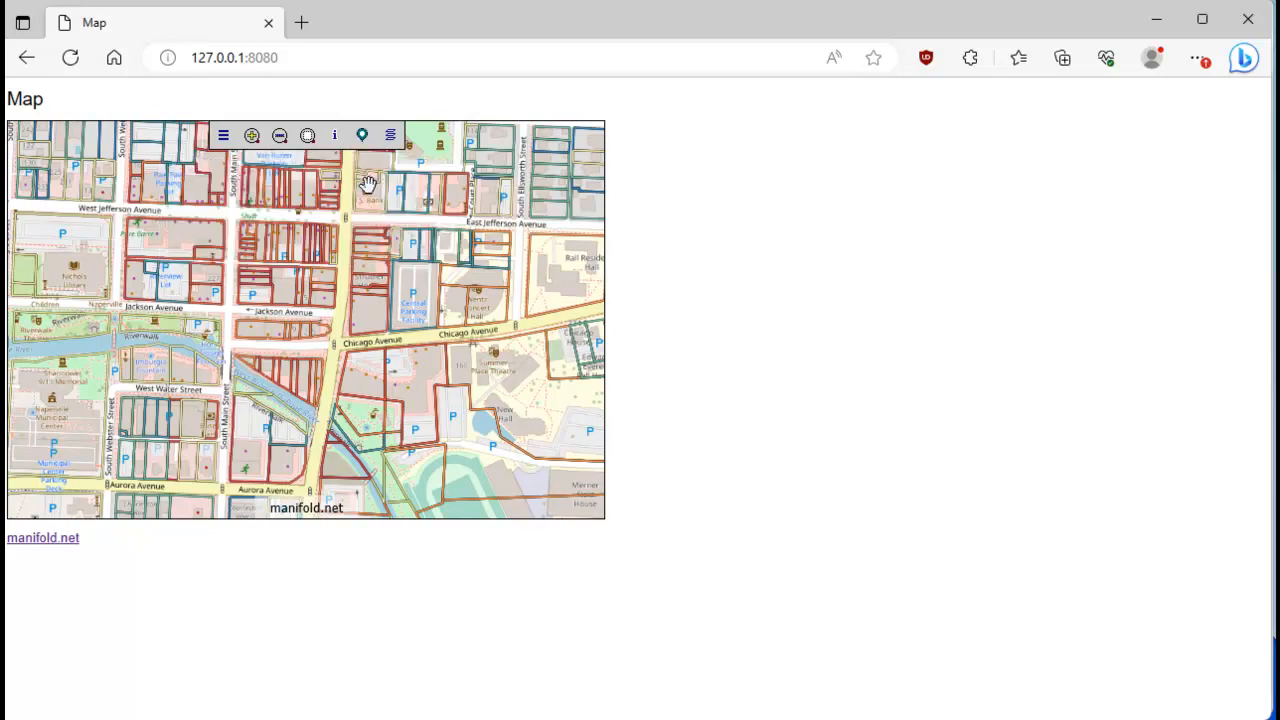
left_click(362, 136)
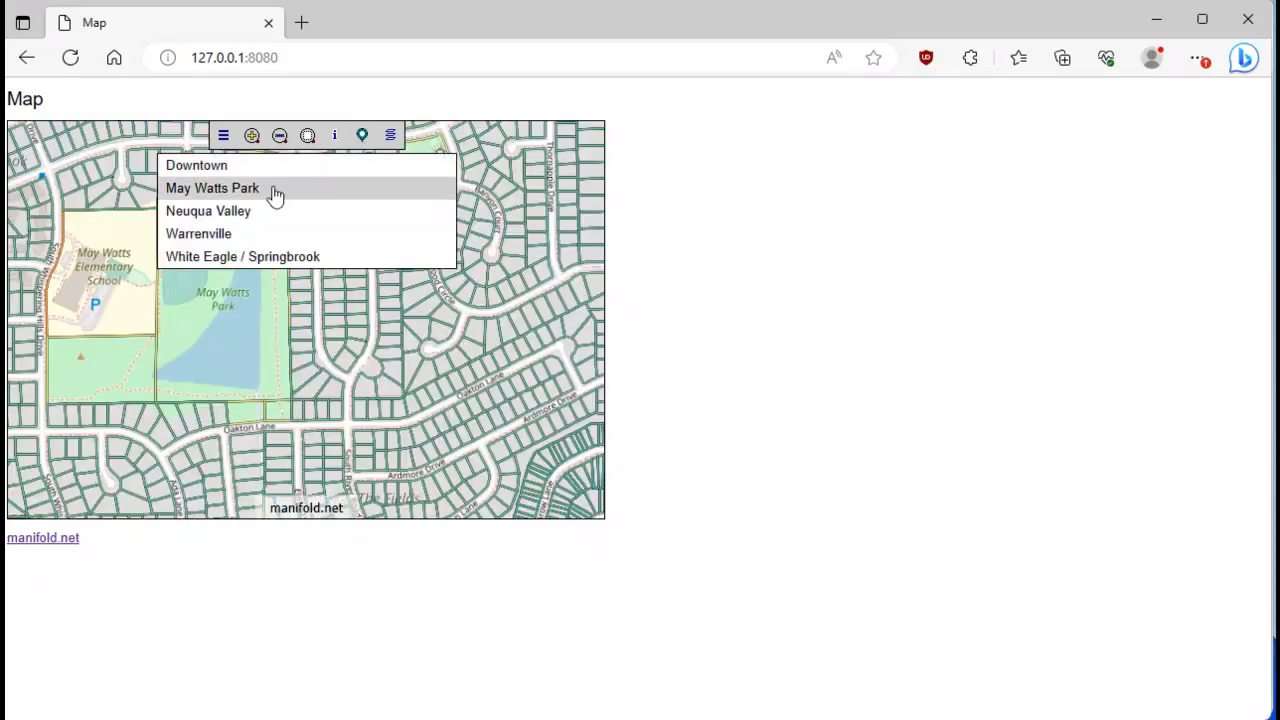
left_click(243, 220)
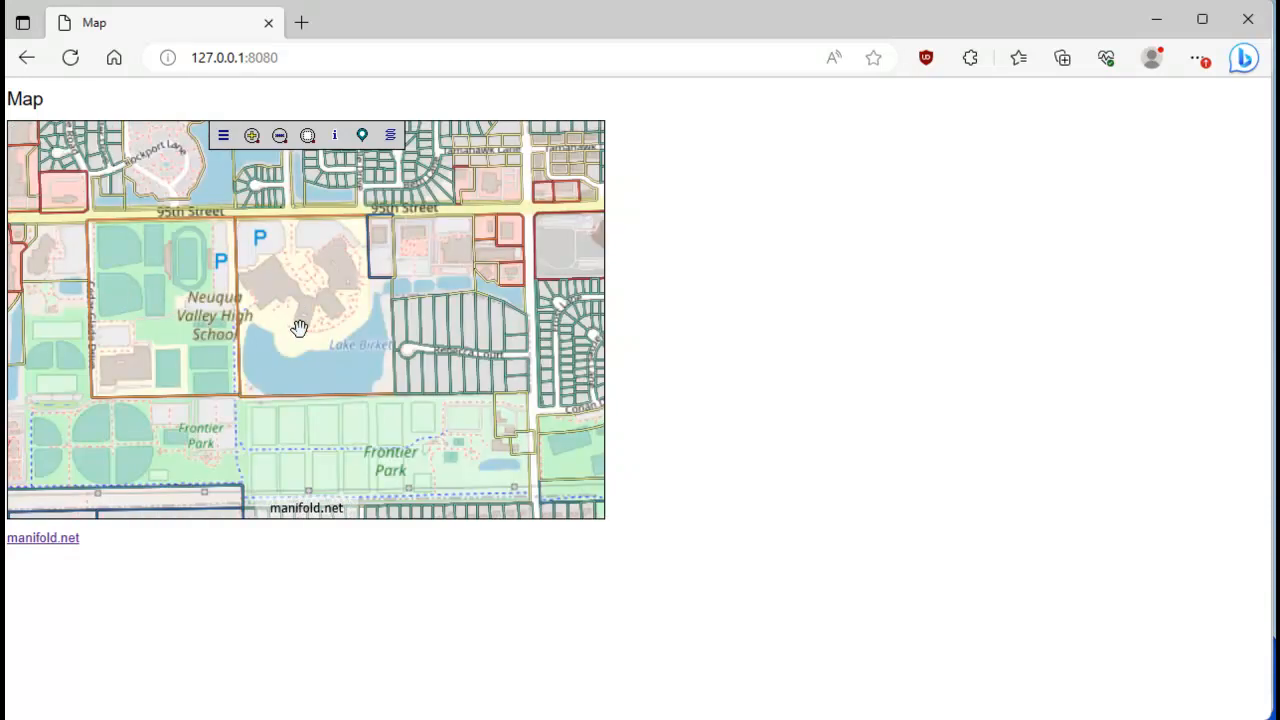
left_click(362, 137)
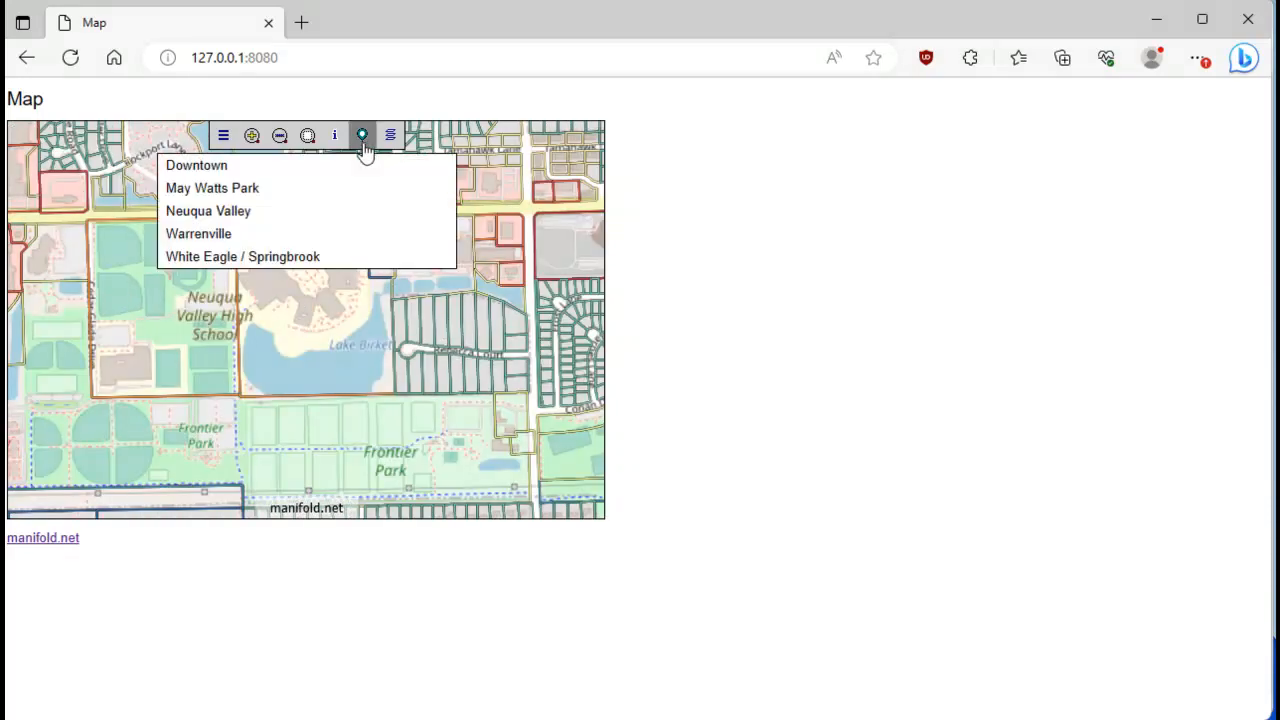
left_click(198, 234)
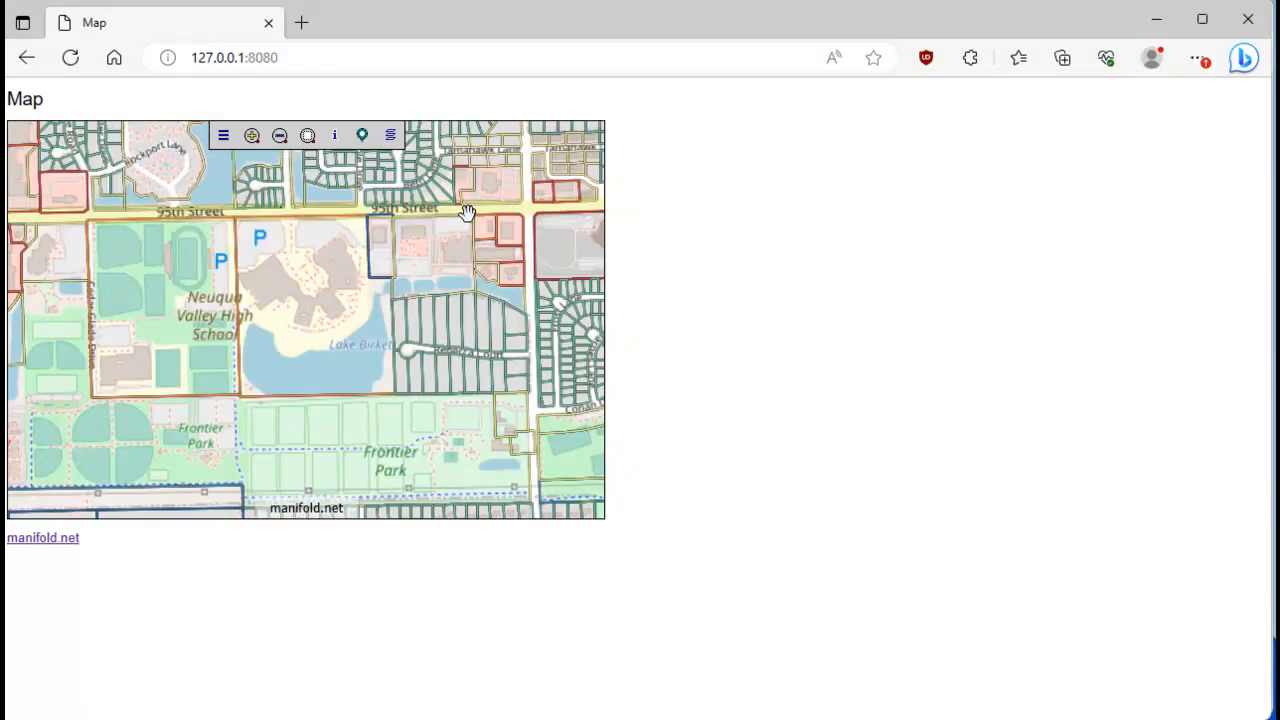
left_click(362, 137)
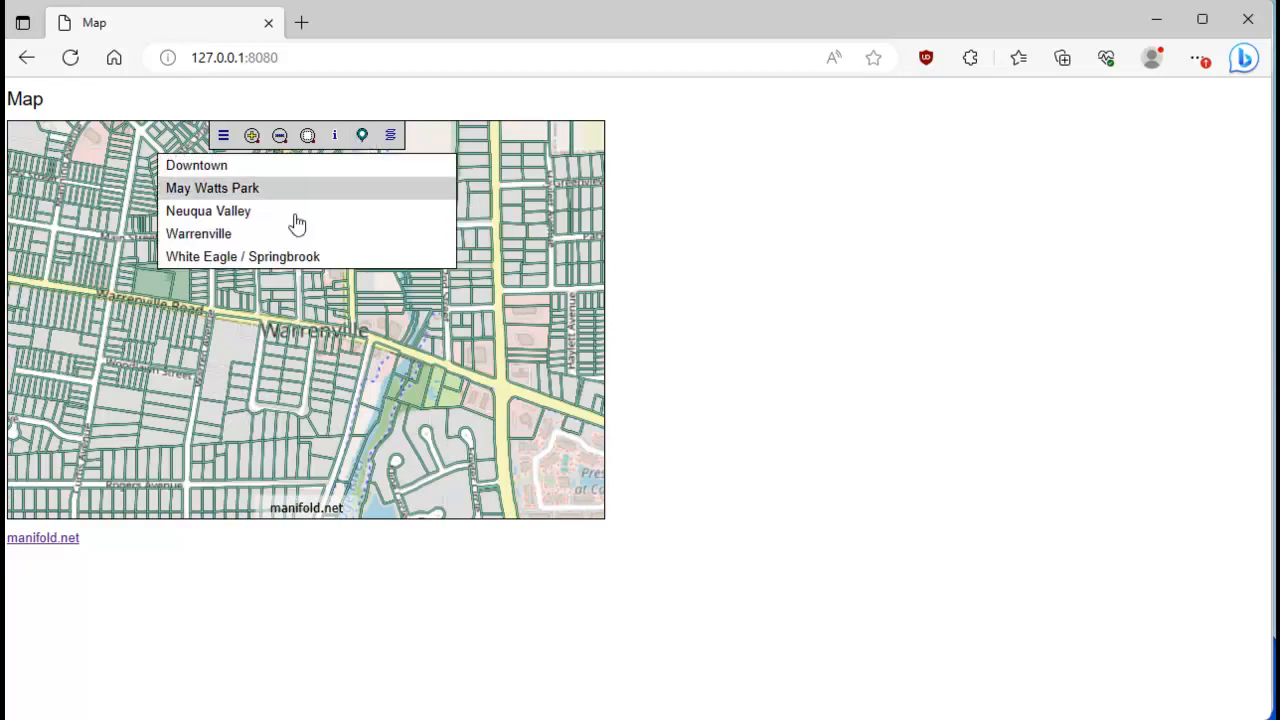
left_click(262, 256)
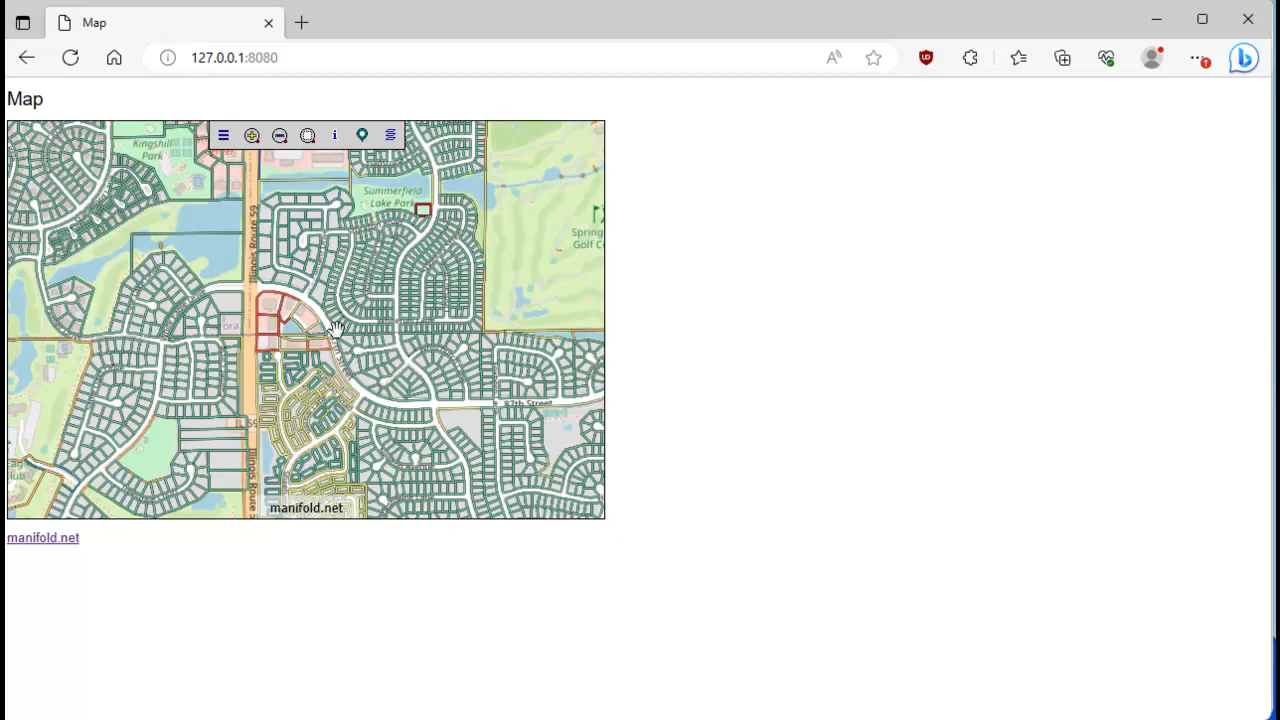
Look around the golf courses and neighborhoods near Illinois Route 59, and return the web map to the White Eagle / Springbrook location.
left_click_drag(83, 388, 285, 350)
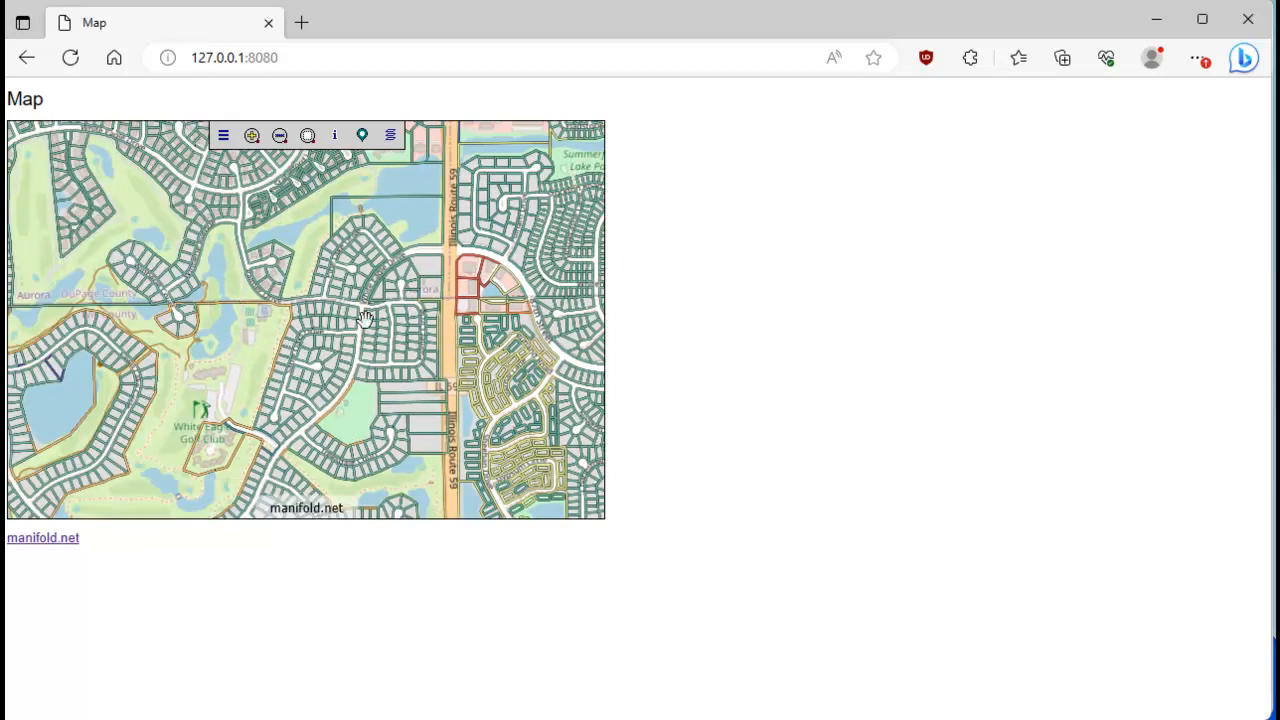
left_click_drag(428, 307, 198, 390)
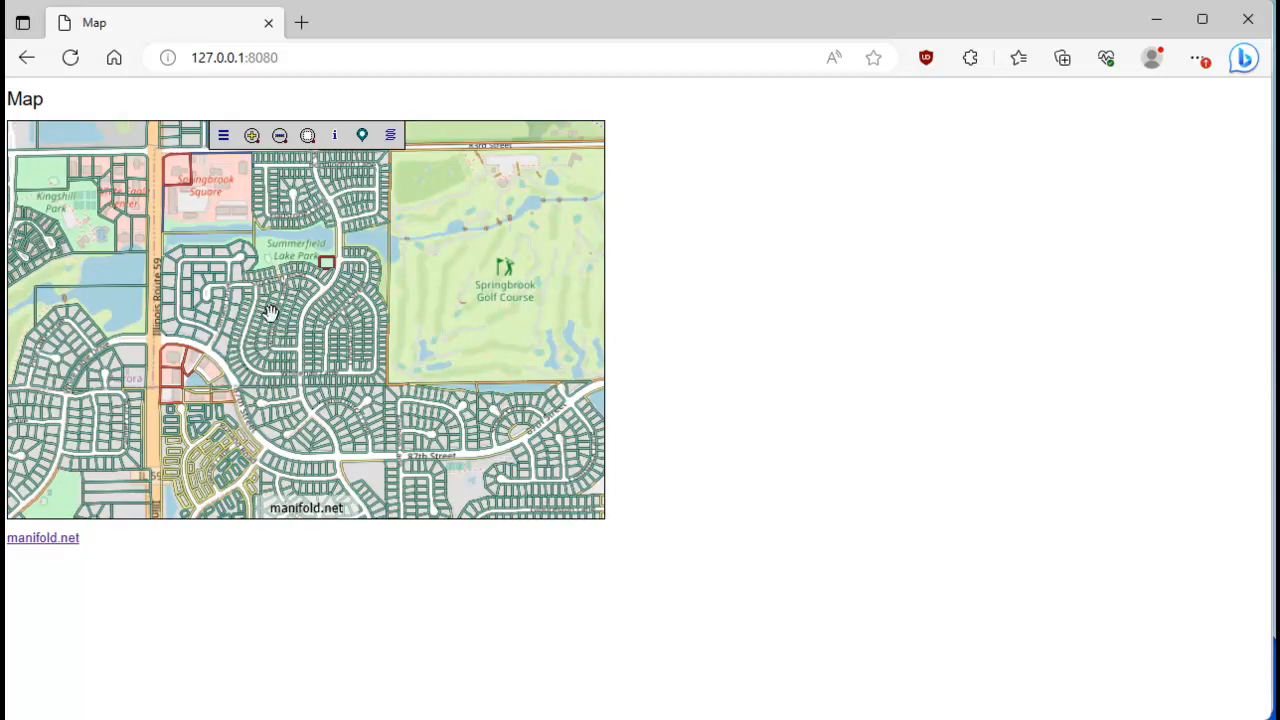
left_click_drag(206, 270, 327, 440)
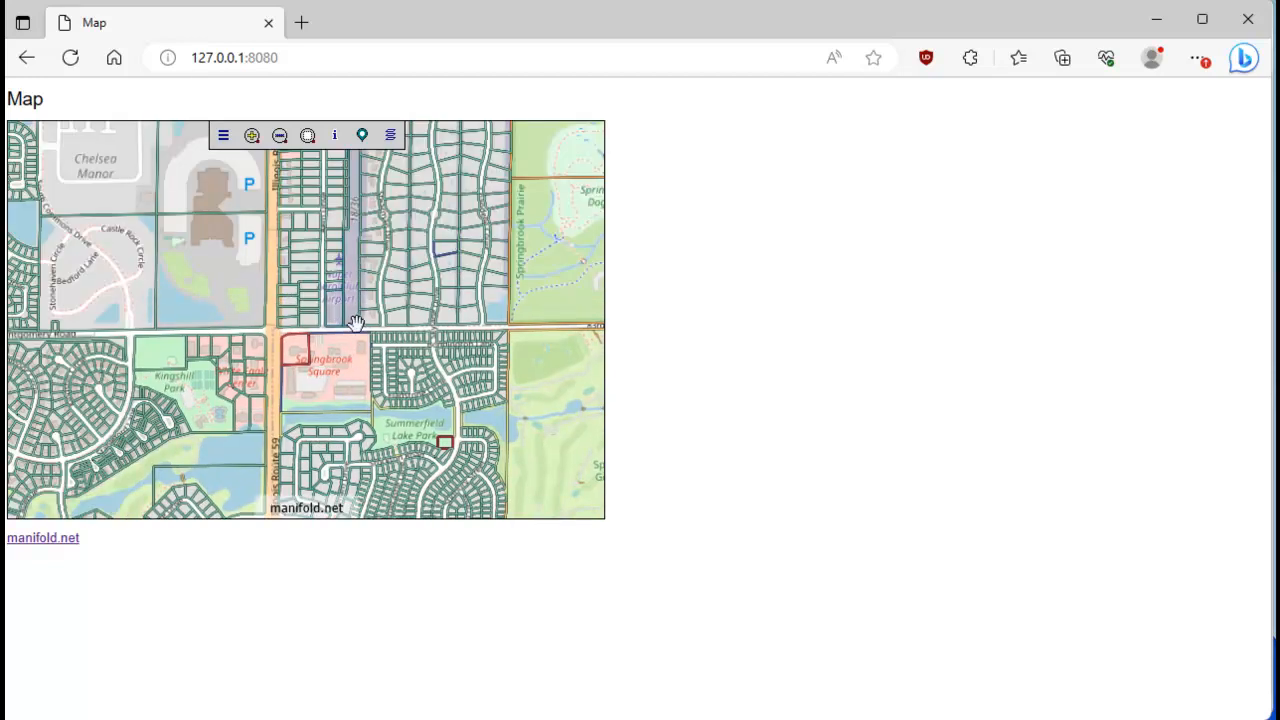
left_click_drag(338, 424, 294, 232)
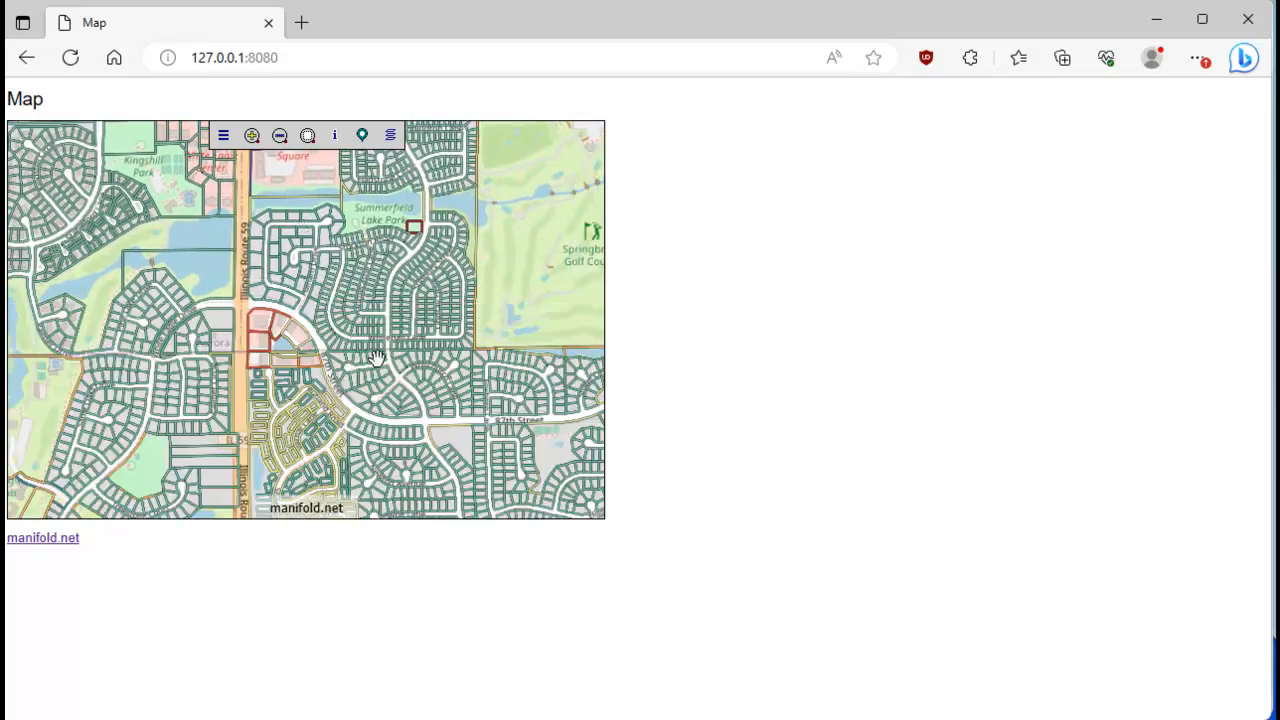
left_click(362, 136)
left_click(285, 256)
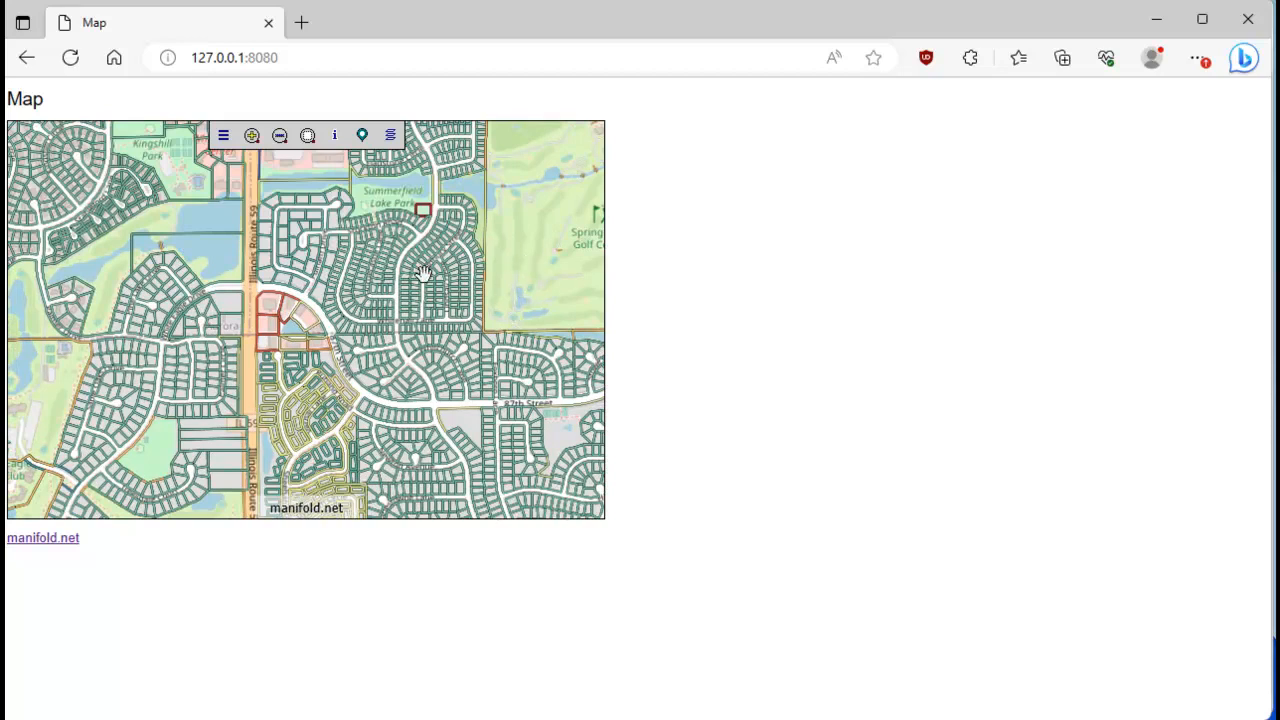
Examine the attributes of the northwestern red-outlined parcel just east of Illinois Route 59, and close the readout.
left_click(334, 135)
left_click(269, 302)
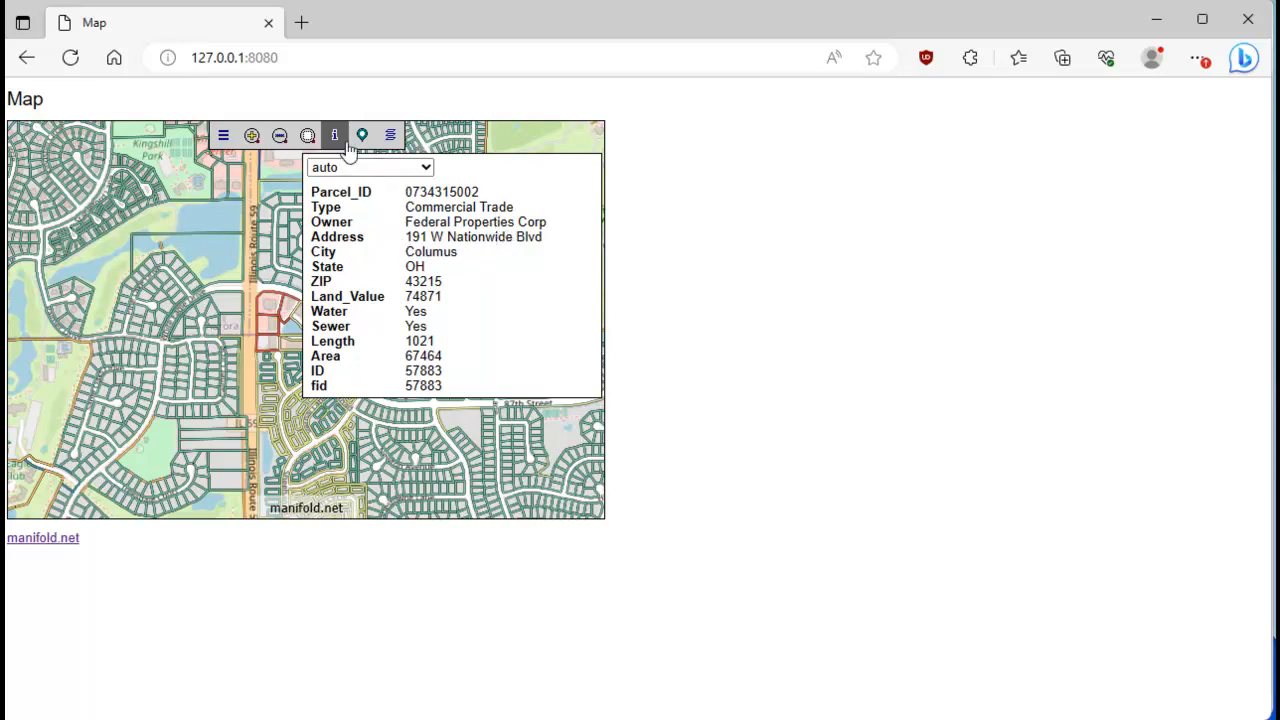
left_click(336, 137)
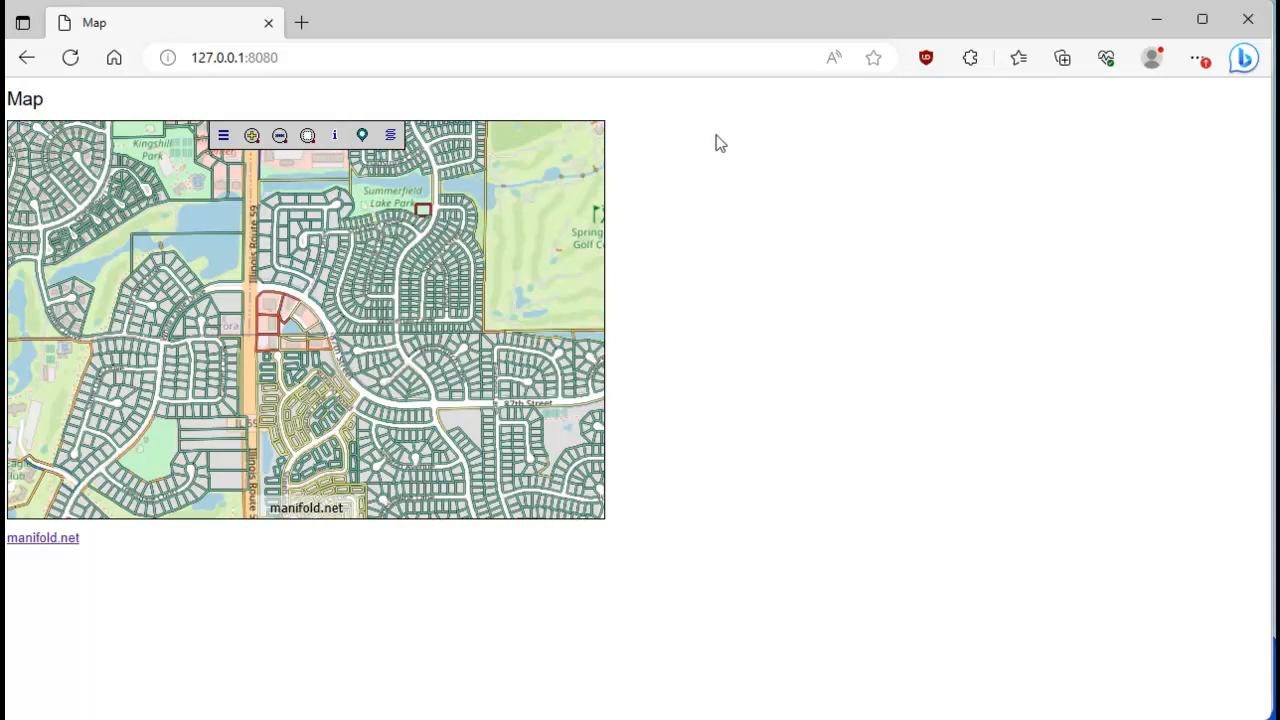
Rearrange the browser window, and bring the other empty Manifold project window and the videos folder in front of it.
left_click_drag(722, 30, 674, 100)
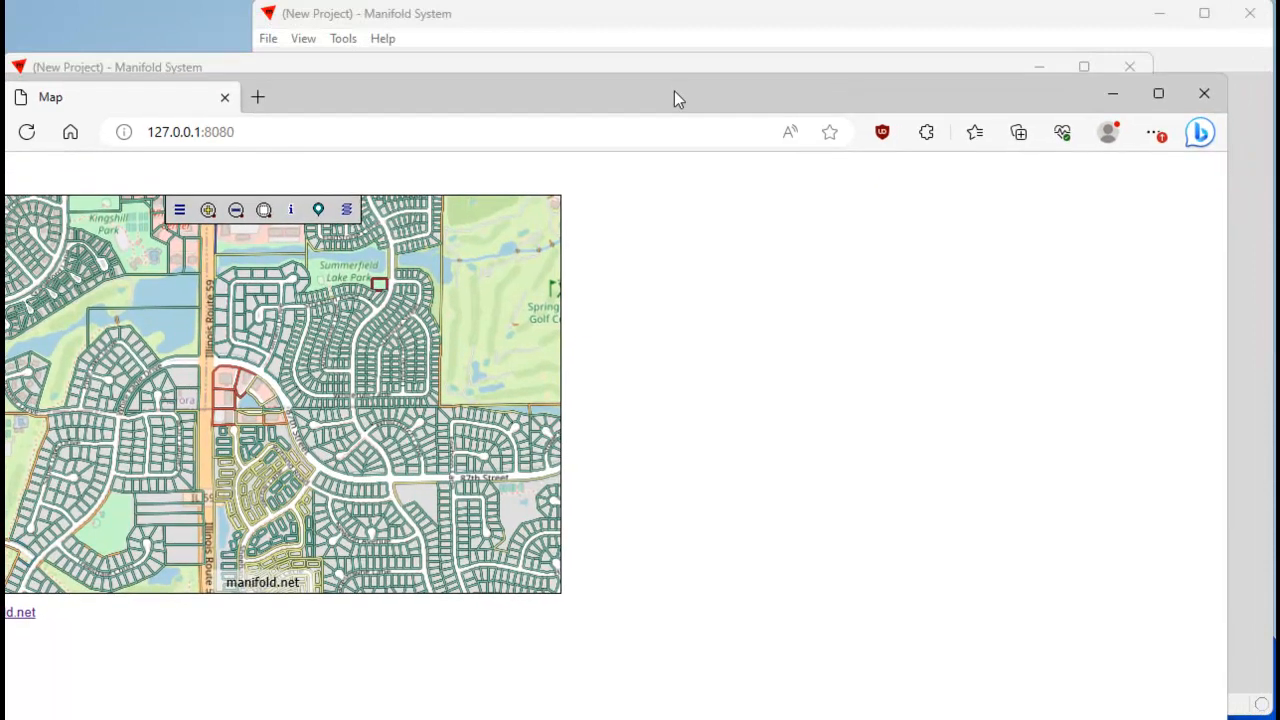
left_click(720, 32)
left_click_drag(1219, 101, 1279, 96)
left_click_drag(838, 92, 887, 20)
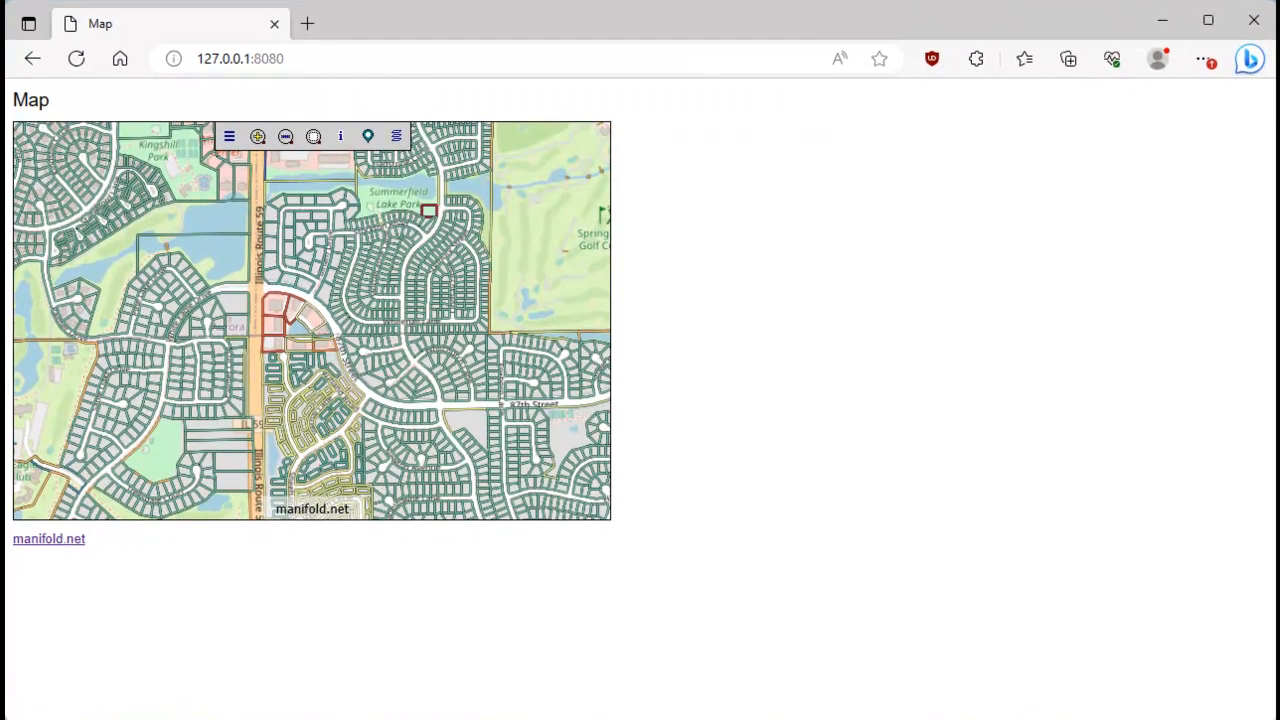
left_click_drag(1279, 100, 933, 27)
left_click_drag(1279, 719, 1279, 163)
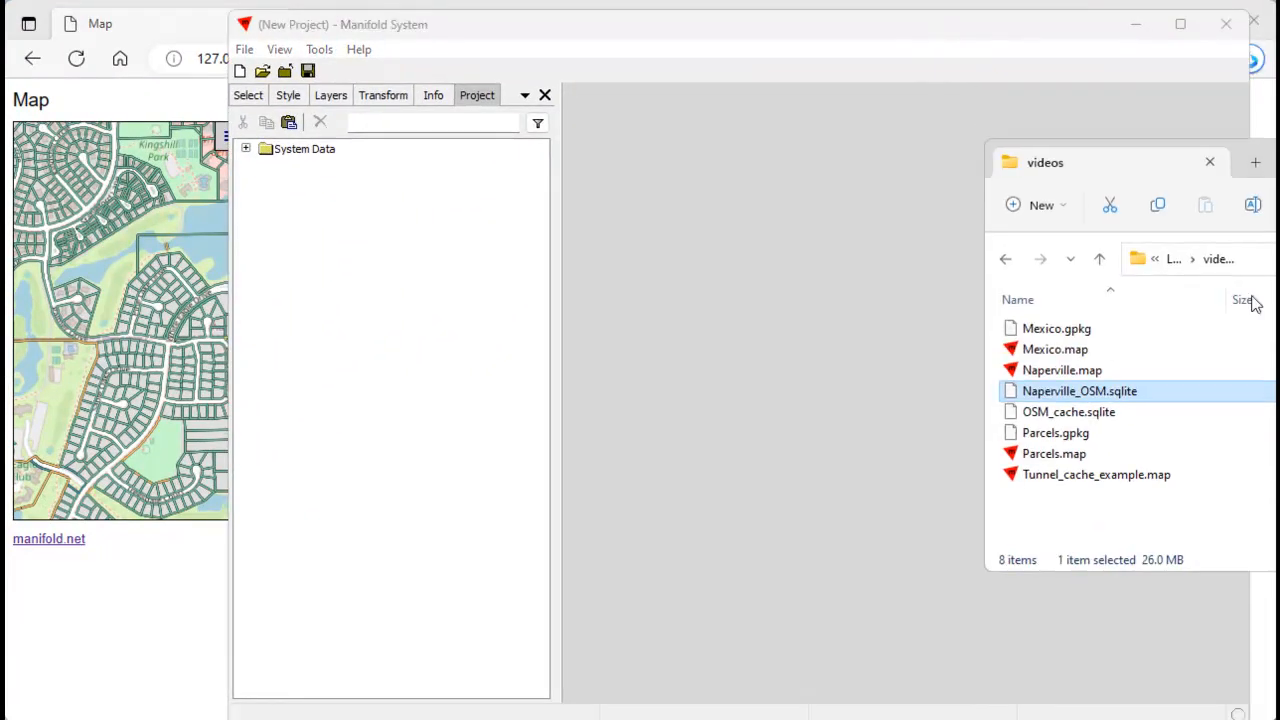
Link Parcels.gpkg from the videos folder into the empty project, put the file window away and shift the project window to uncover more of the browser.
left_click(1095, 441)
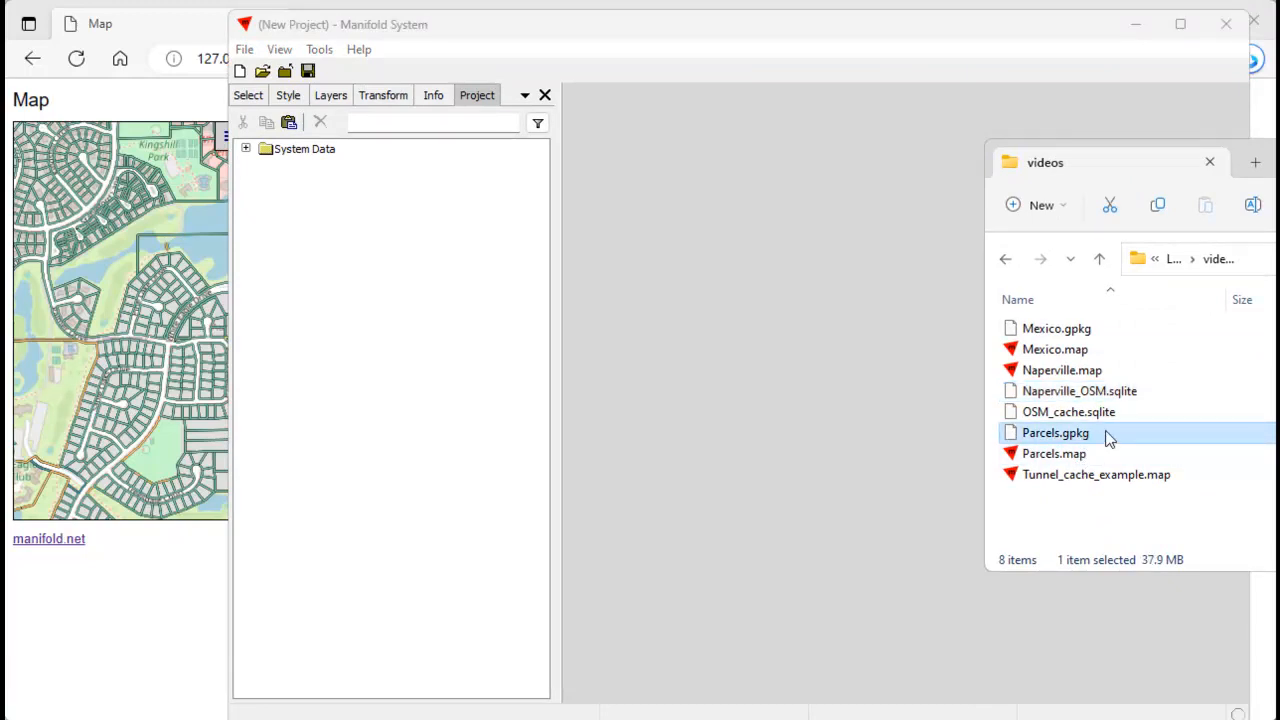
left_click_drag(1150, 162, 1053, 170)
left_click_drag(994, 439, 399, 350)
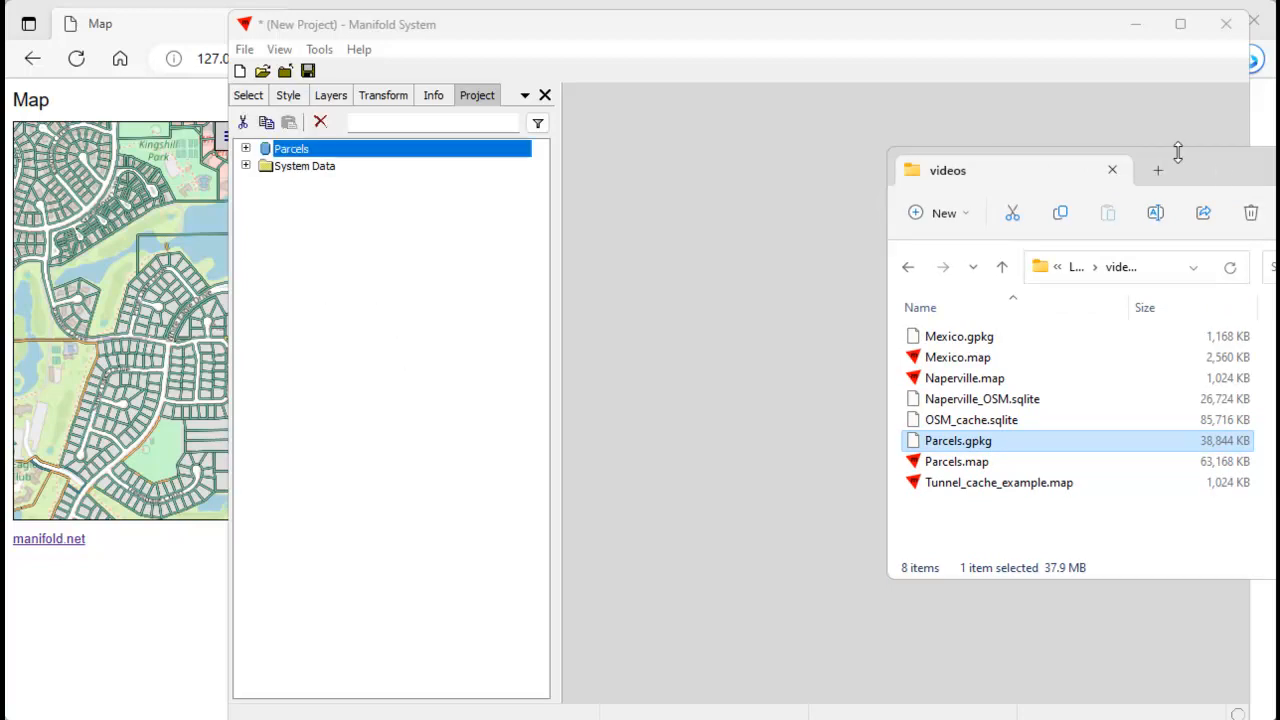
left_click_drag(1202, 161, 1279, 719)
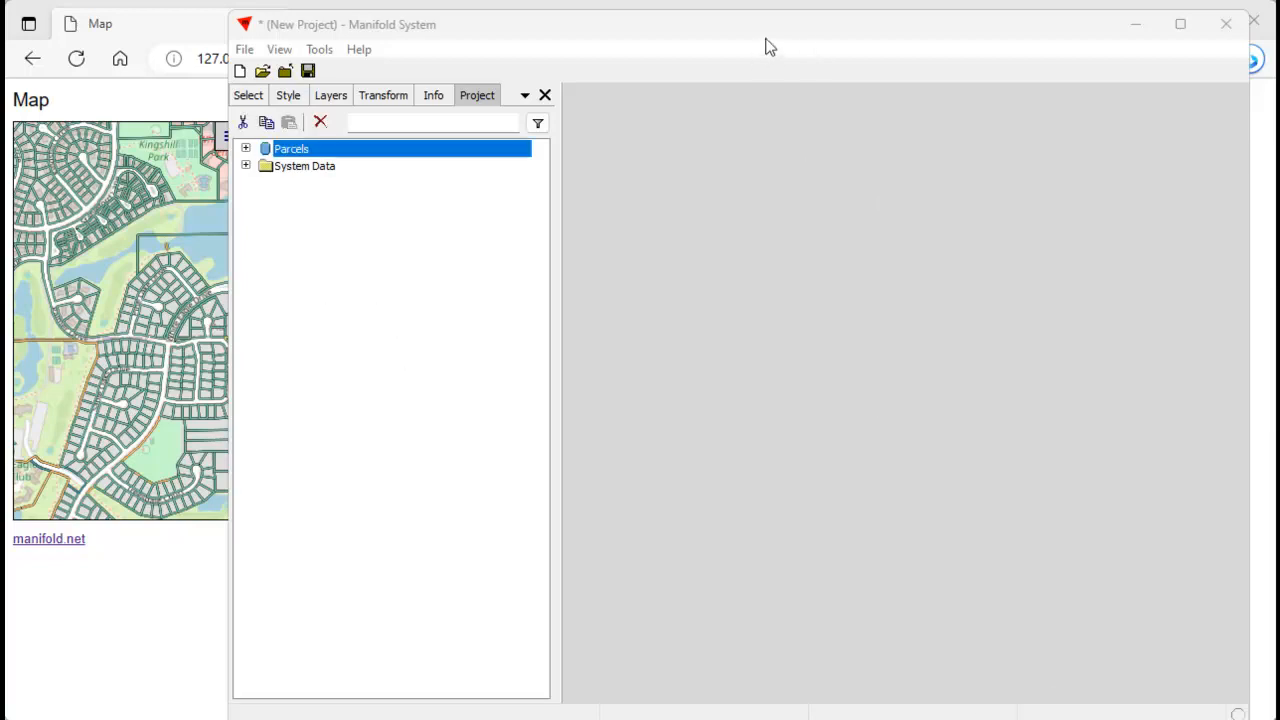
left_click_drag(773, 27, 801, 26)
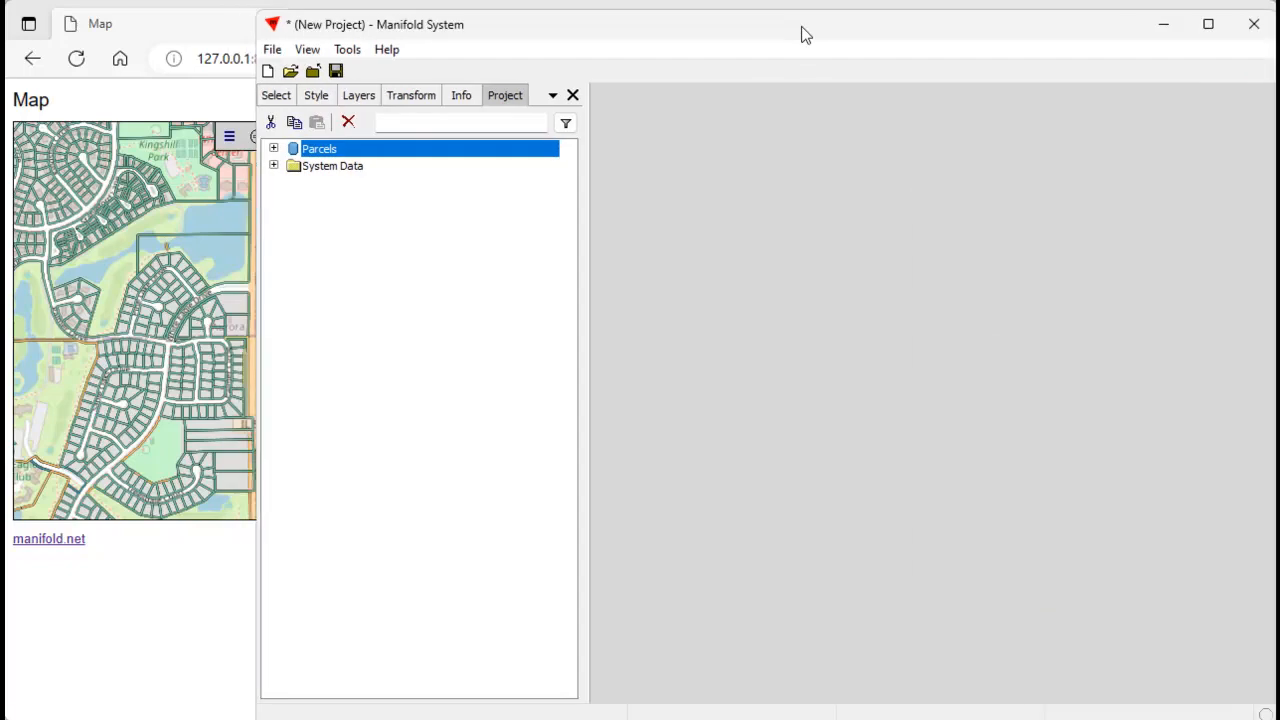
Expand the Parcels data source, open its Map and go to the White Eagle / Springbrook location.
left_click(275, 148)
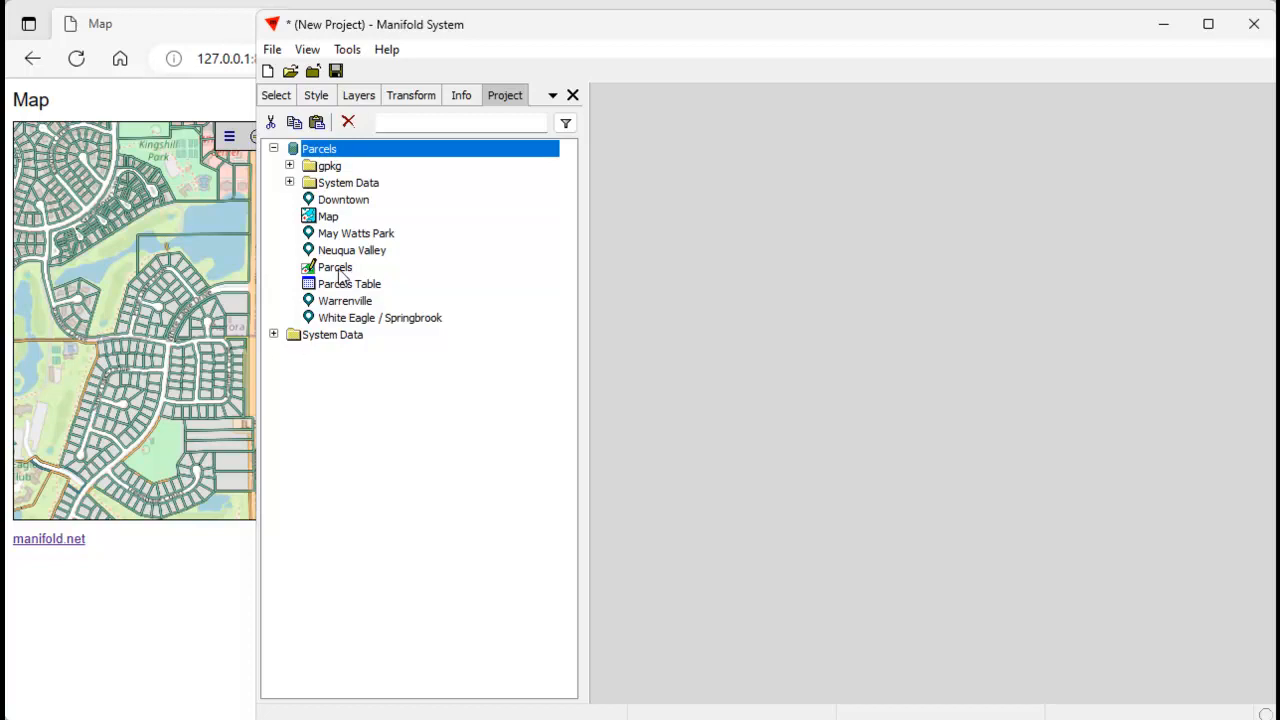
double_click(328, 218)
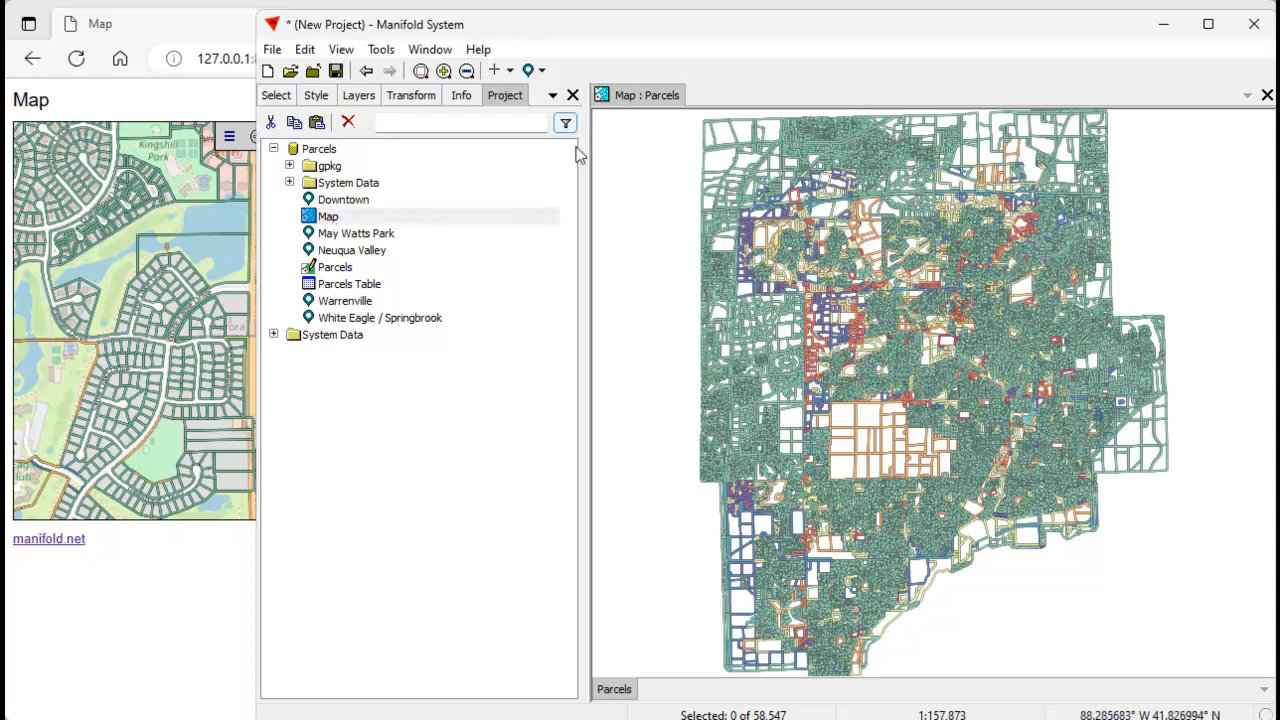
left_click(541, 72)
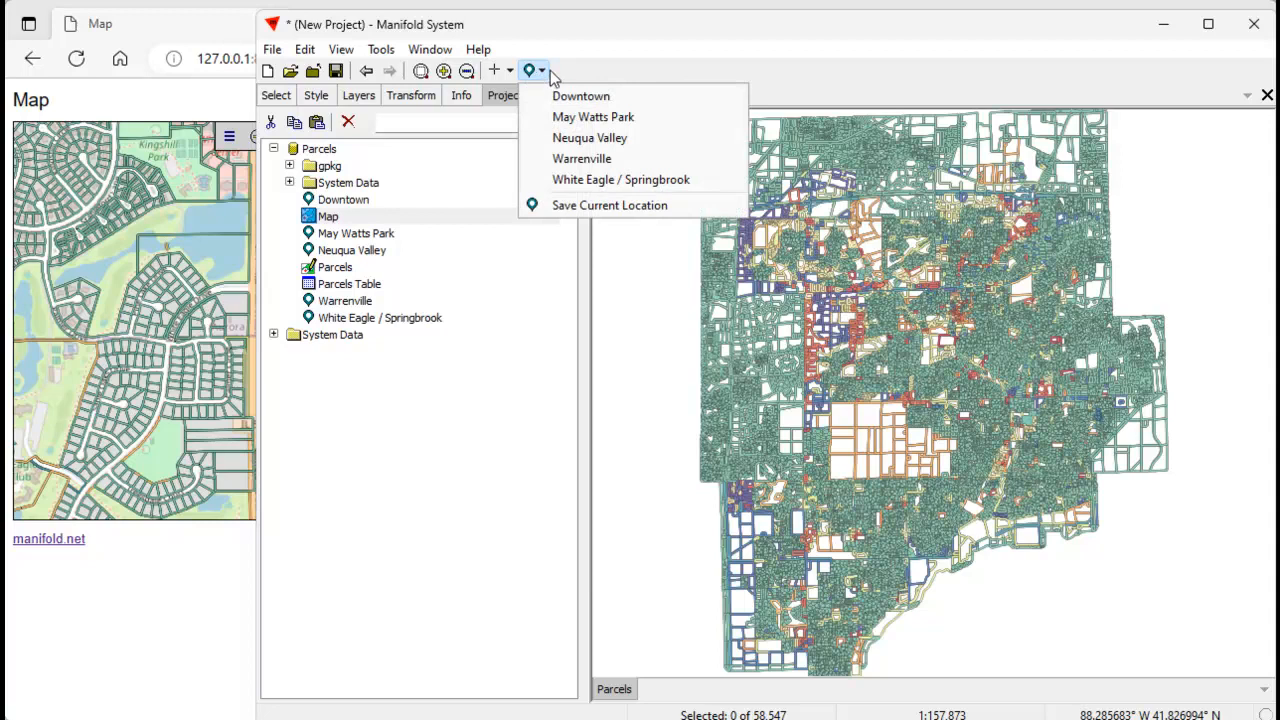
left_click(605, 179)
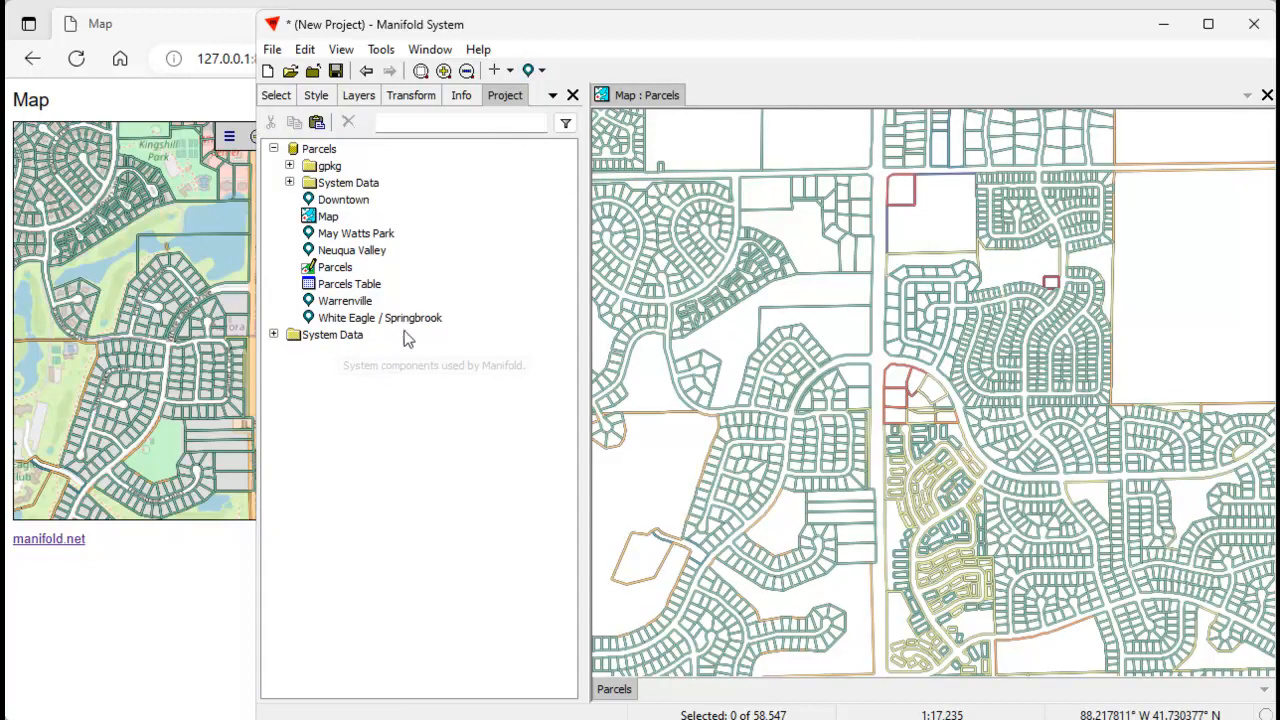
Set the Owner of the northwestern red-outlined parcel just east of Illinois Route 59 to a person's full name and update the record.
left_click(900, 378, "ctrl")
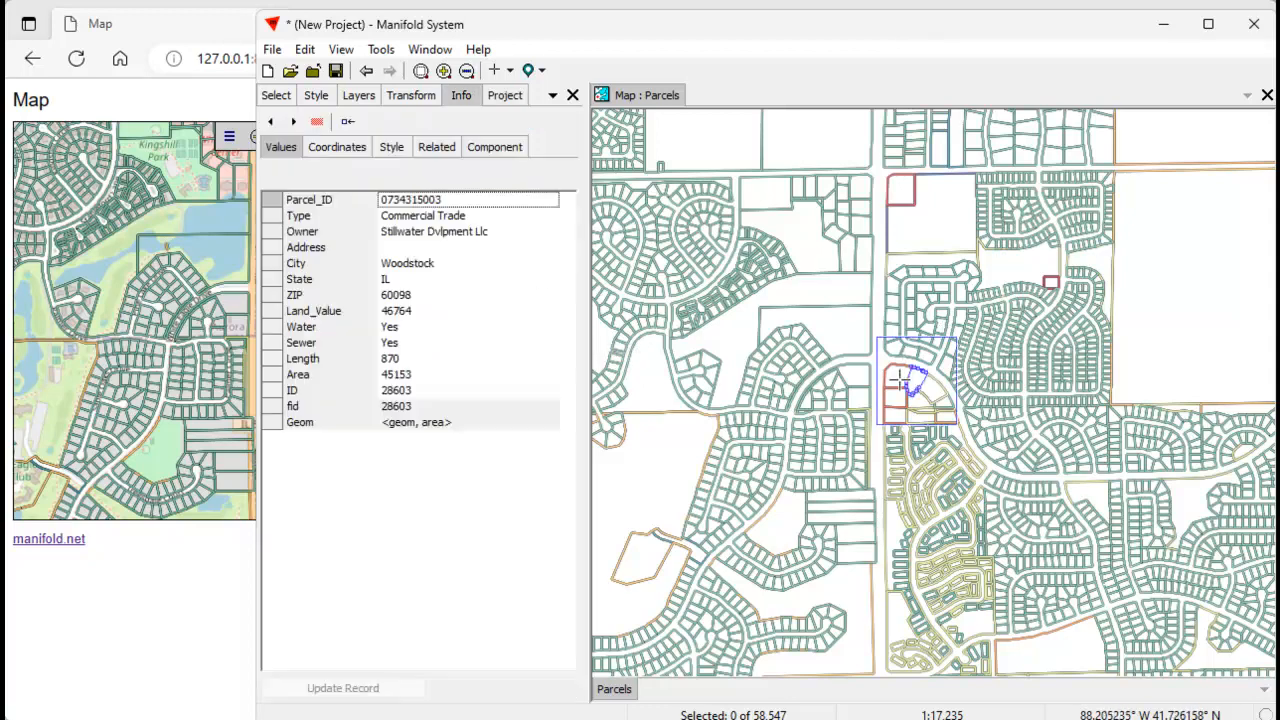
left_click(898, 376, "ctrl")
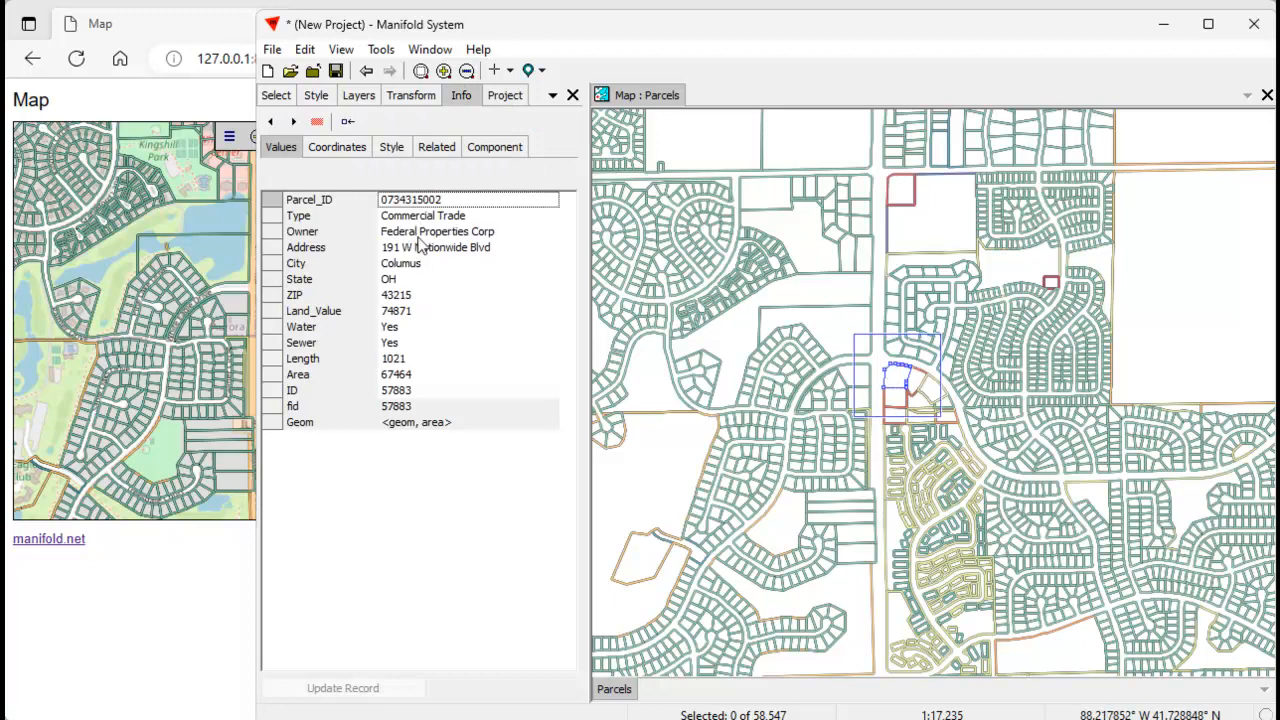
left_click(475, 233)
left_click_drag(515, 236, 380, 231)
type("C")
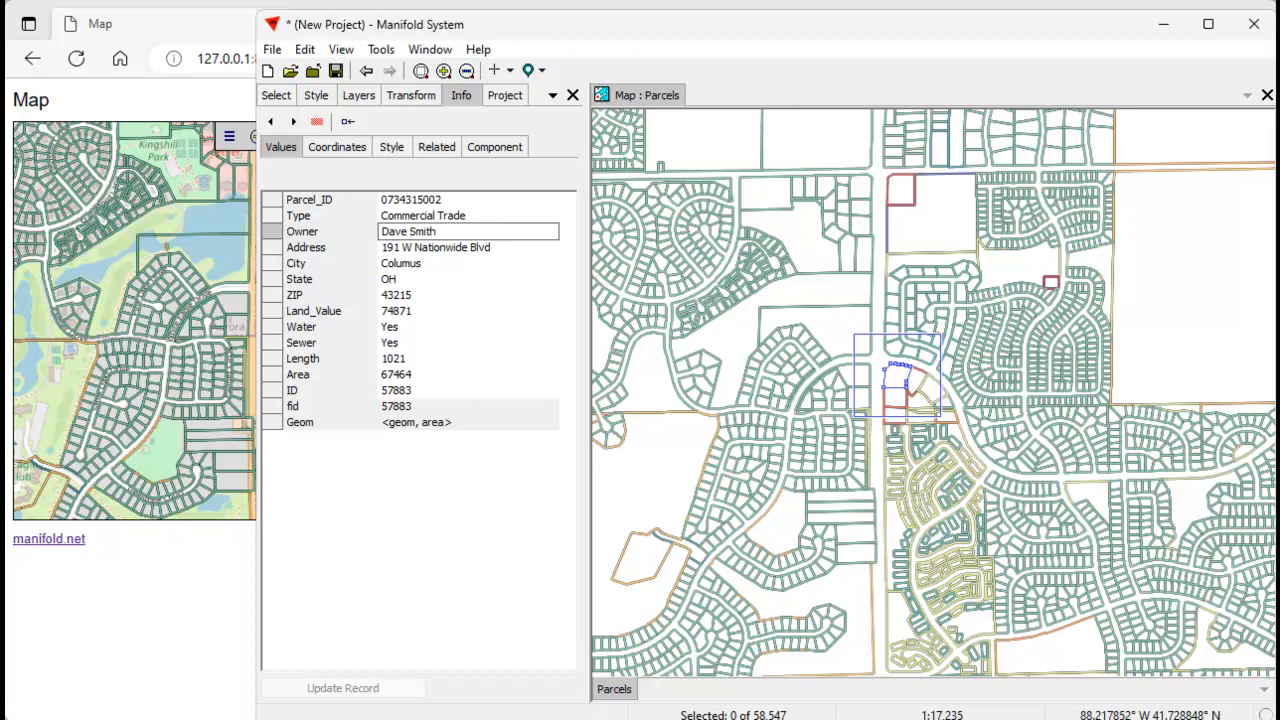
key("Return")
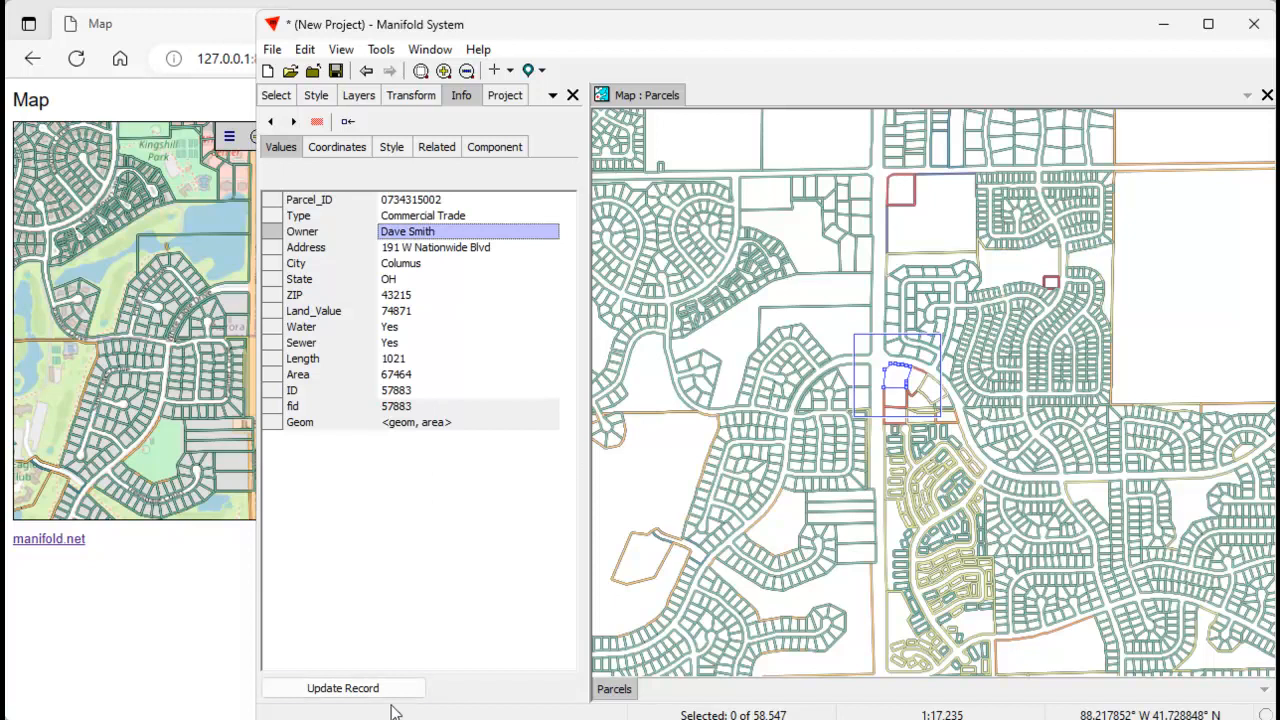
left_click(393, 689)
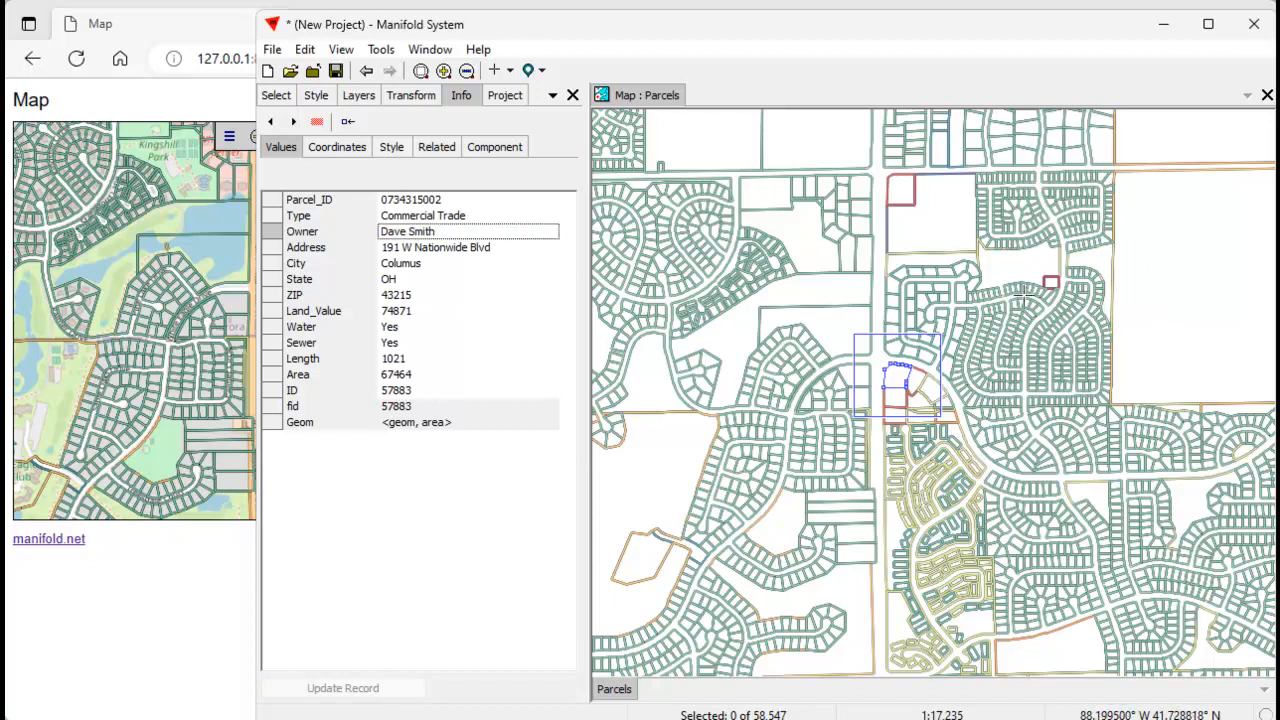
Switch to the browser, take the web map to Downtown and back to White Eagle / Springbrook, and examine the edited parcel's attributes.
left_click(179, 27)
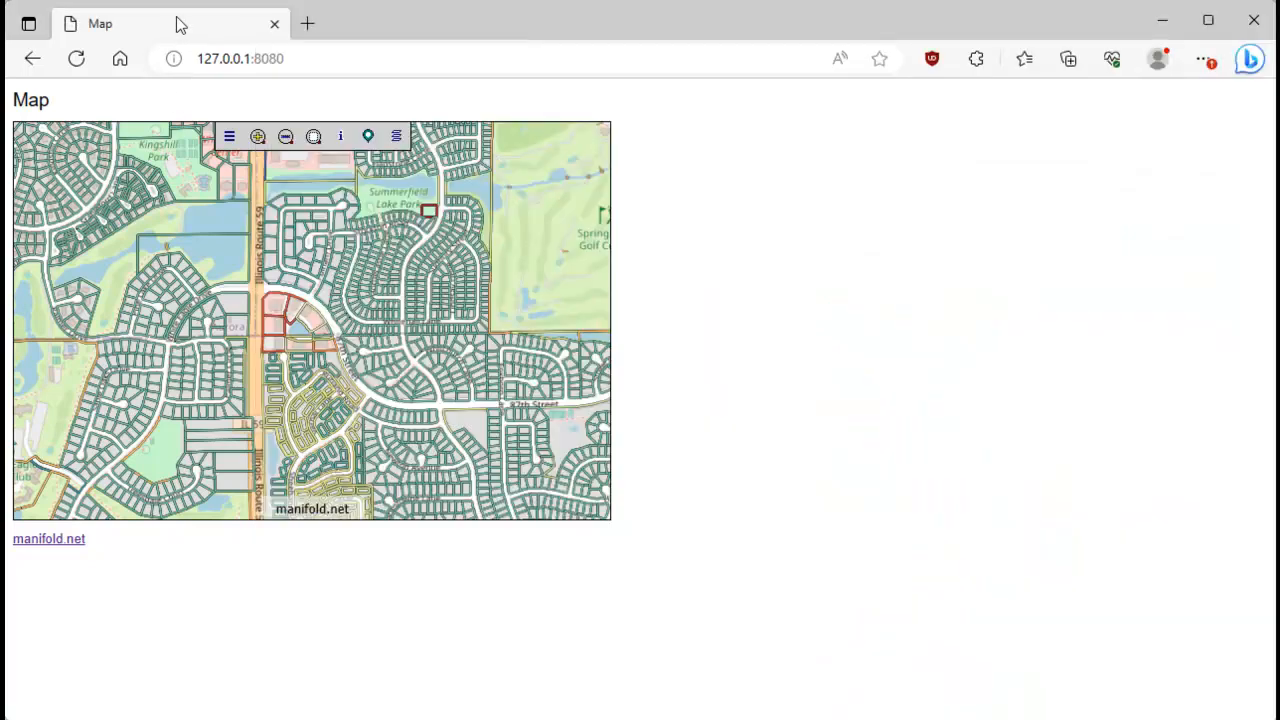
left_click(368, 136)
left_click(220, 166)
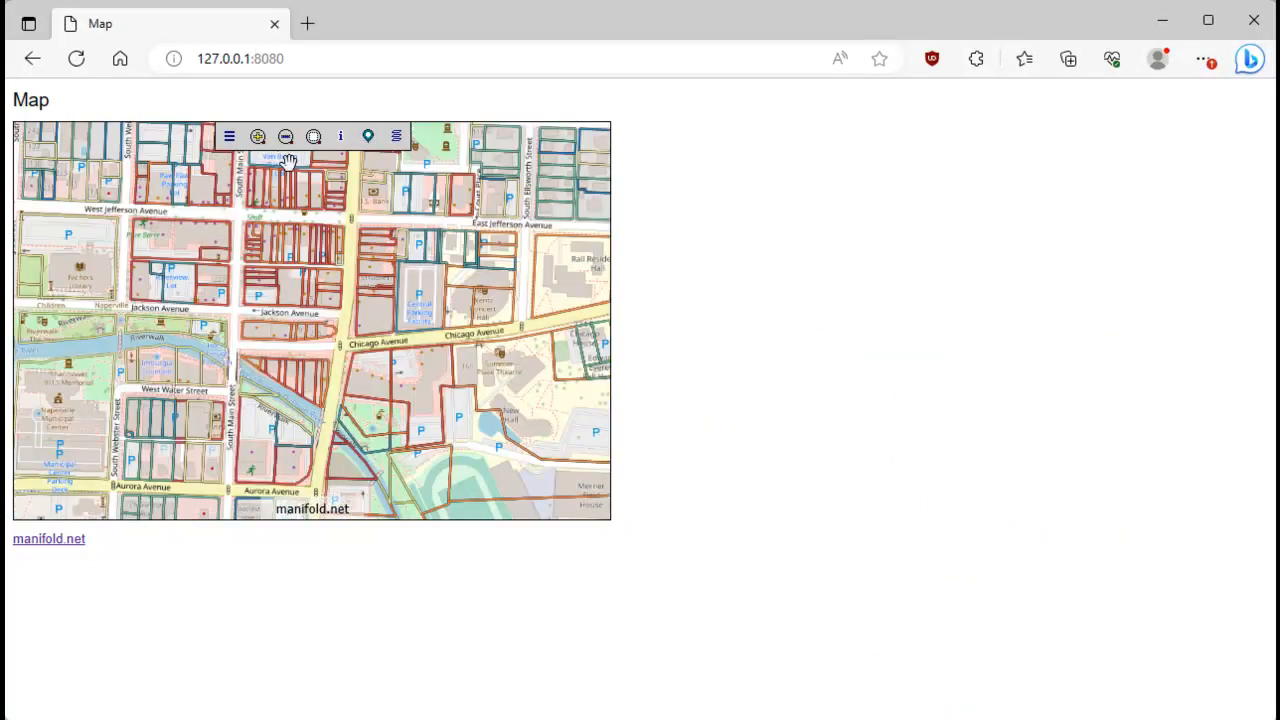
left_click(366, 140)
left_click(248, 257)
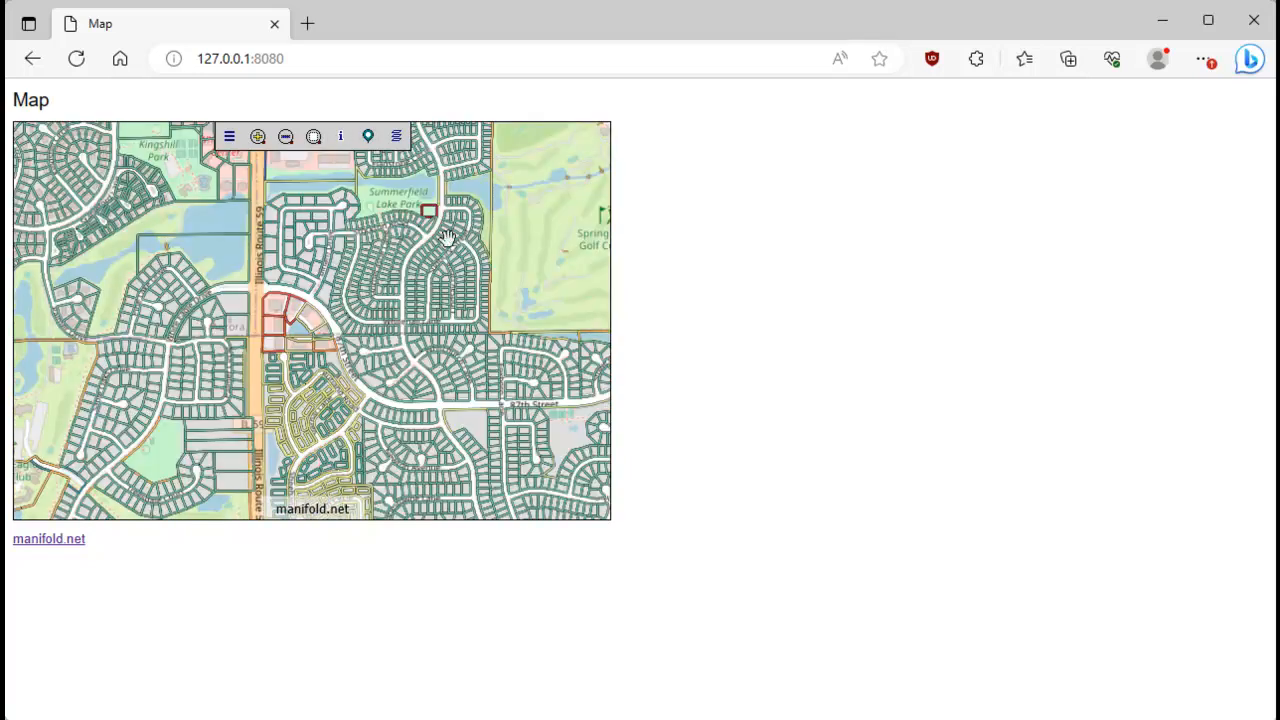
left_click(340, 136)
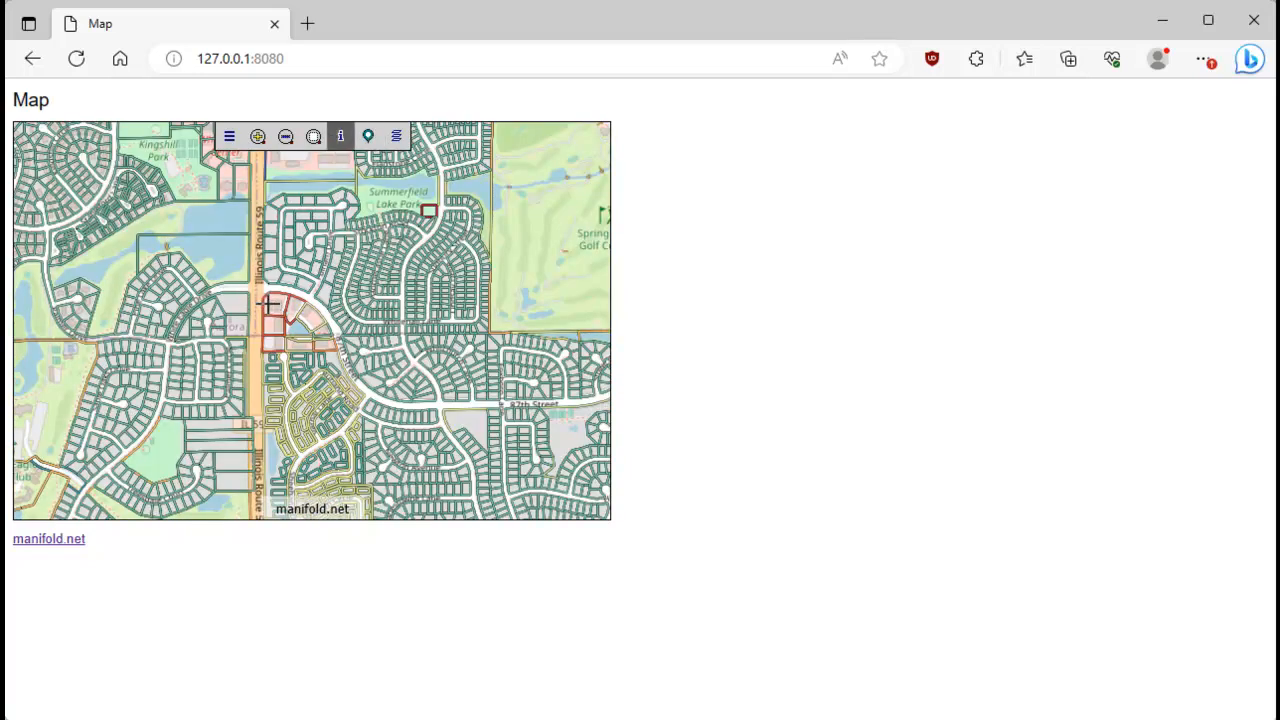
left_click(273, 305)
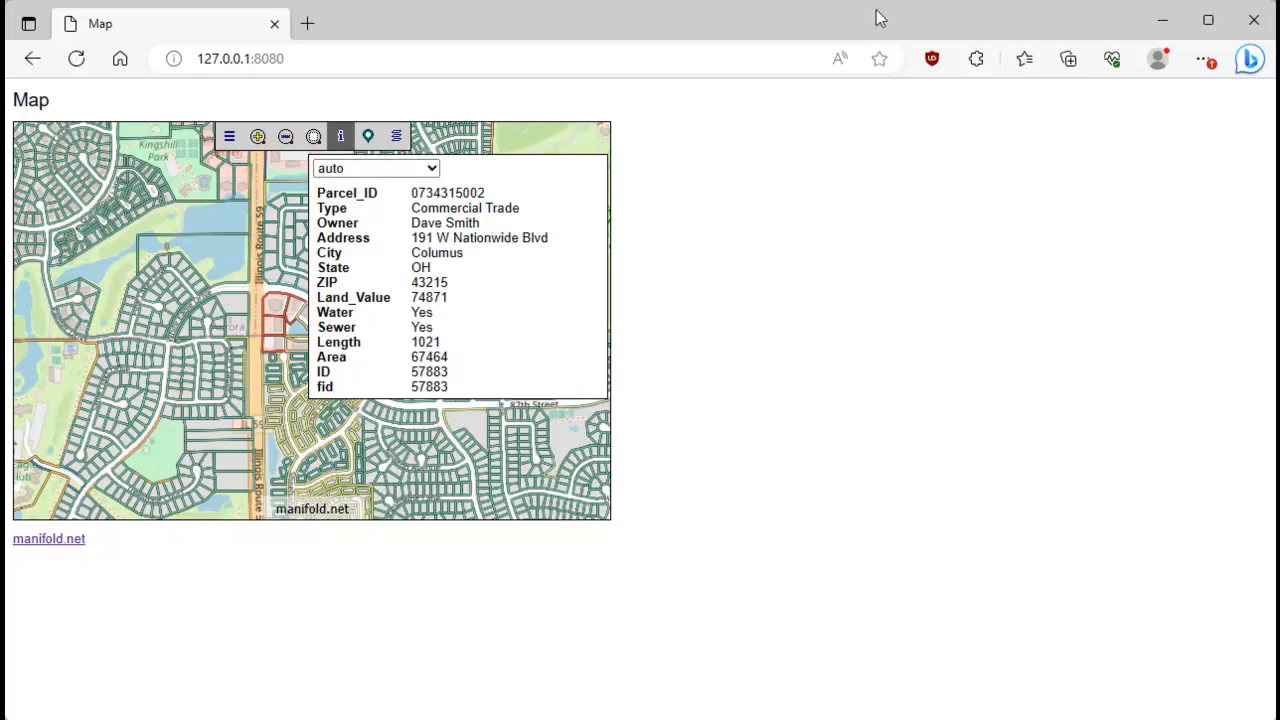
Rearrange the browser and Manifold project windows so both stay reachable, and close the web map's parcel readout.
left_click_drag(875, 19, 1022, 15)
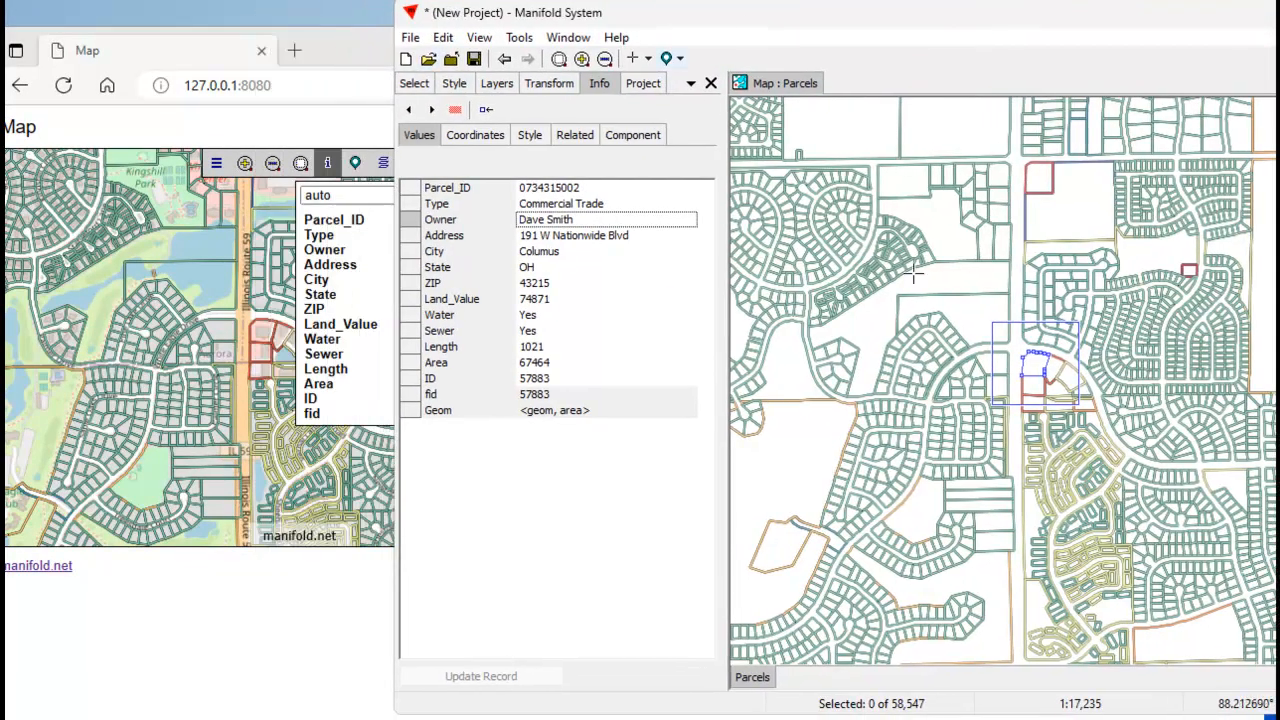
left_click(342, 141)
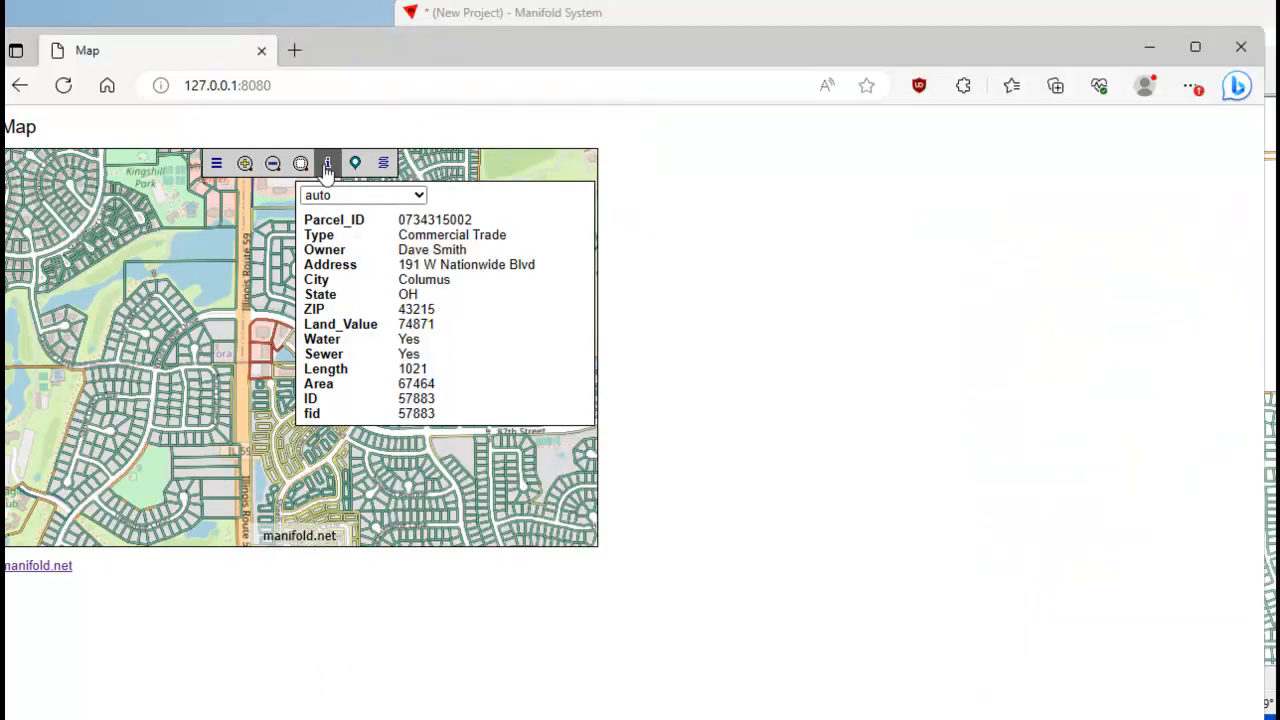
left_click(327, 163)
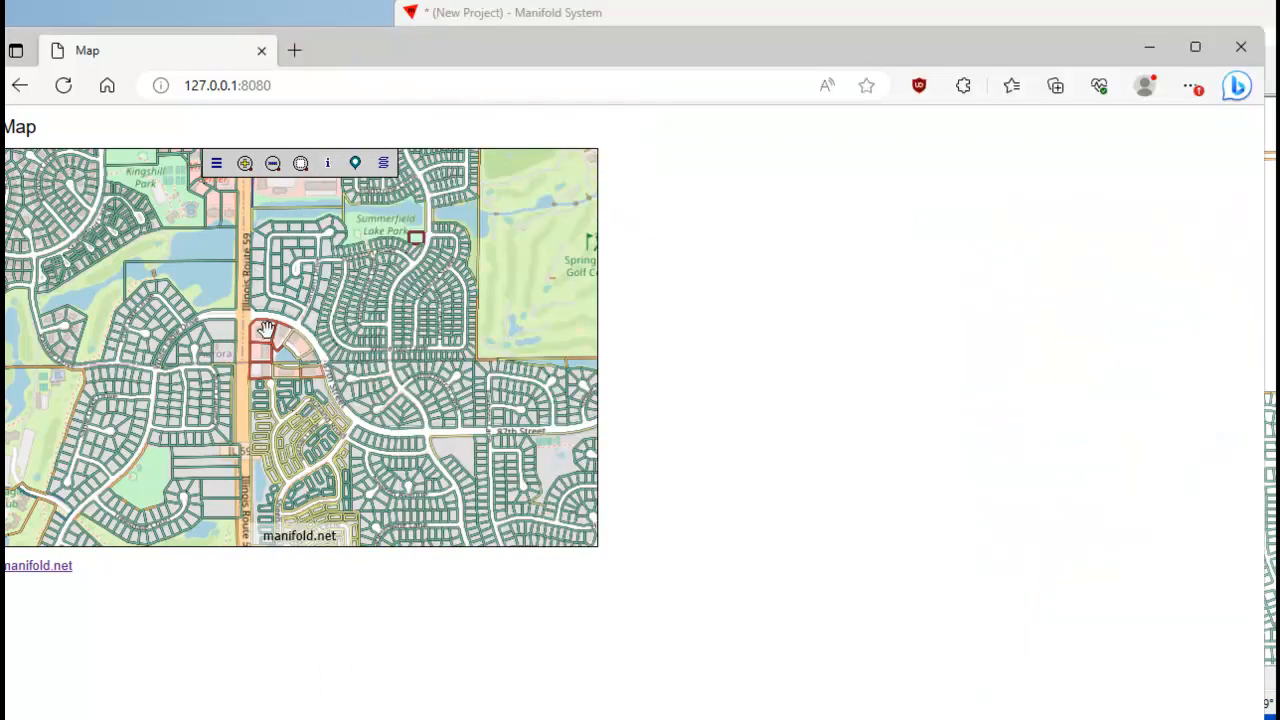
left_click(1057, 19)
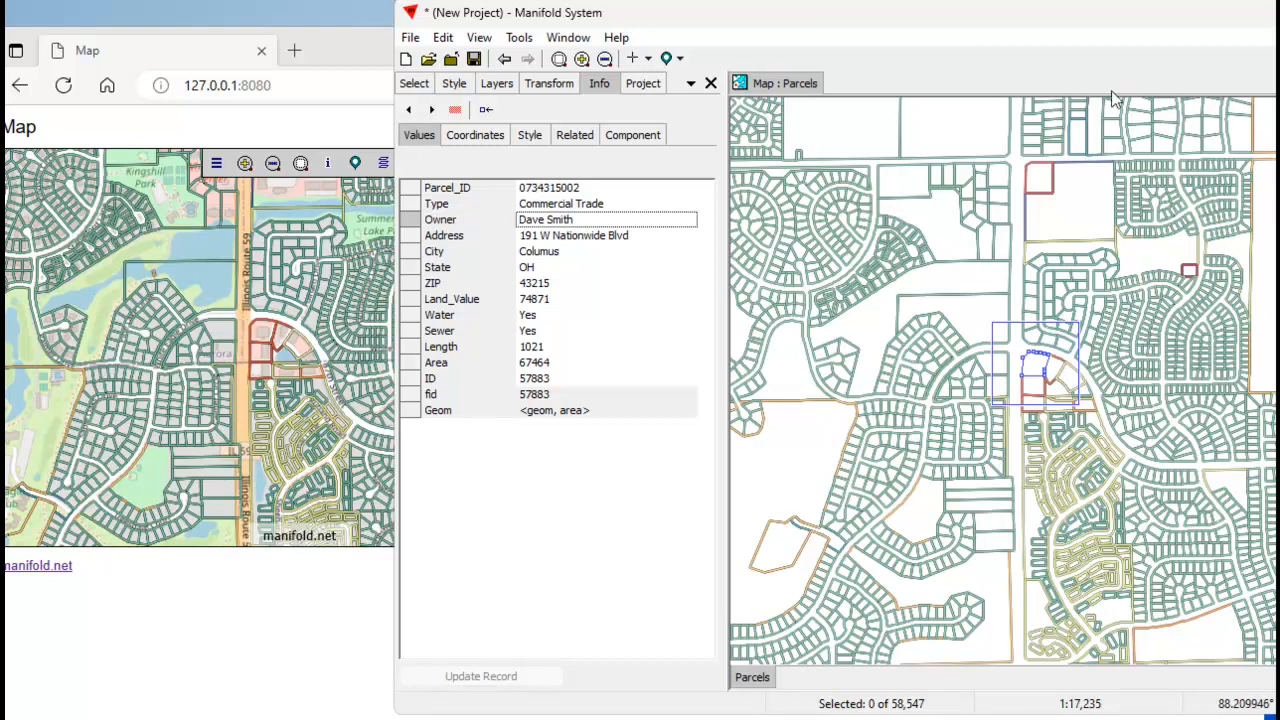
left_click_drag(1060, 8, 1075, 34)
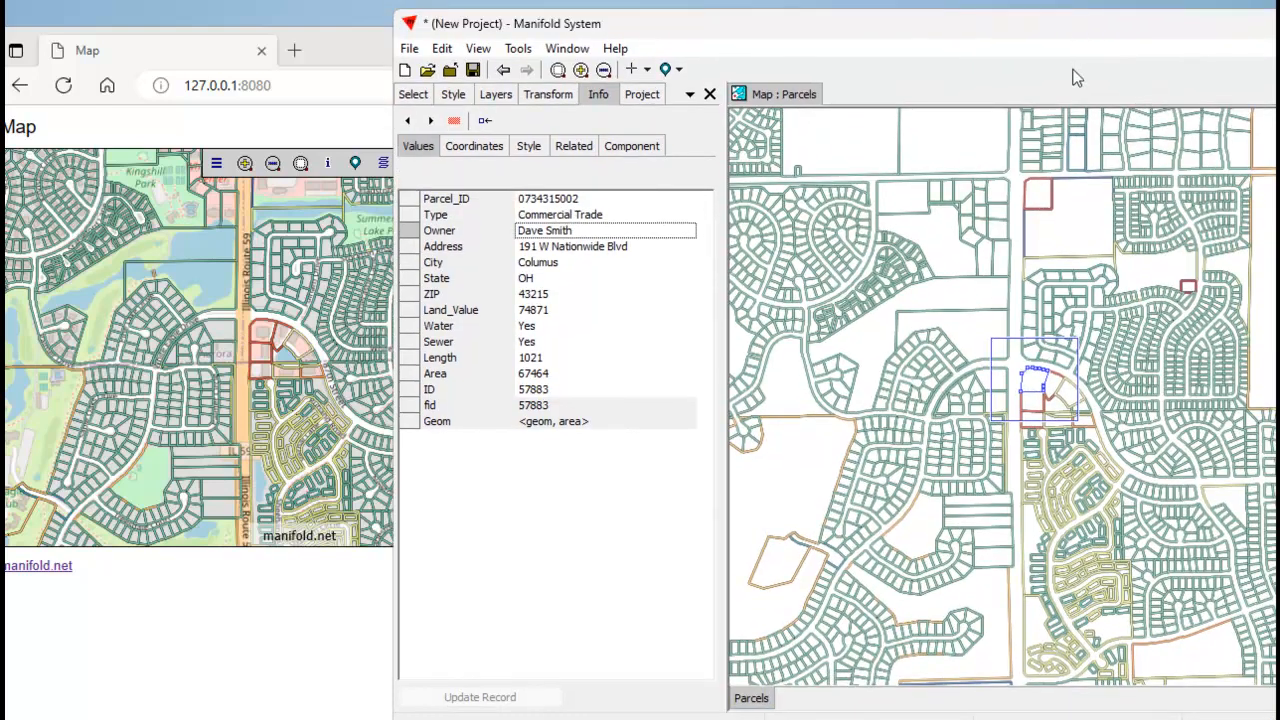
Examine in the browser's web map the attributes of the red-outlined parcel directly south of the edited one, and close the readout.
left_click(362, 53)
left_click(327, 163)
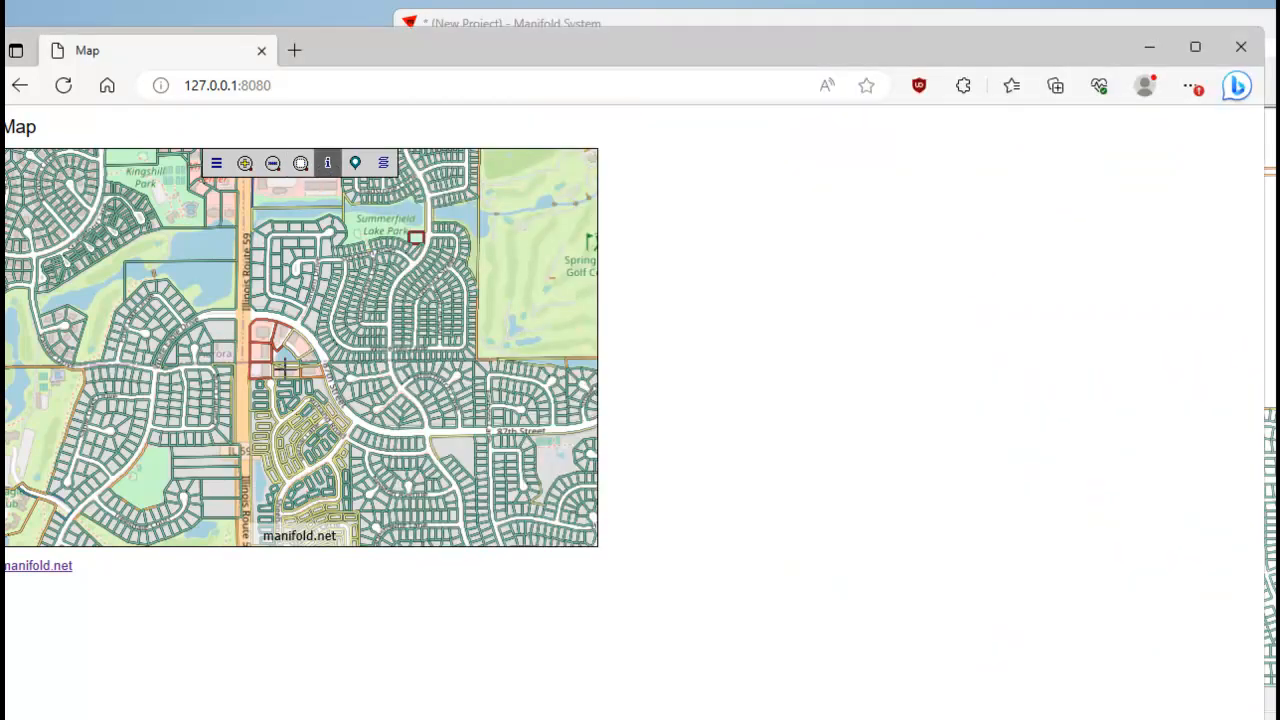
left_click(260, 350)
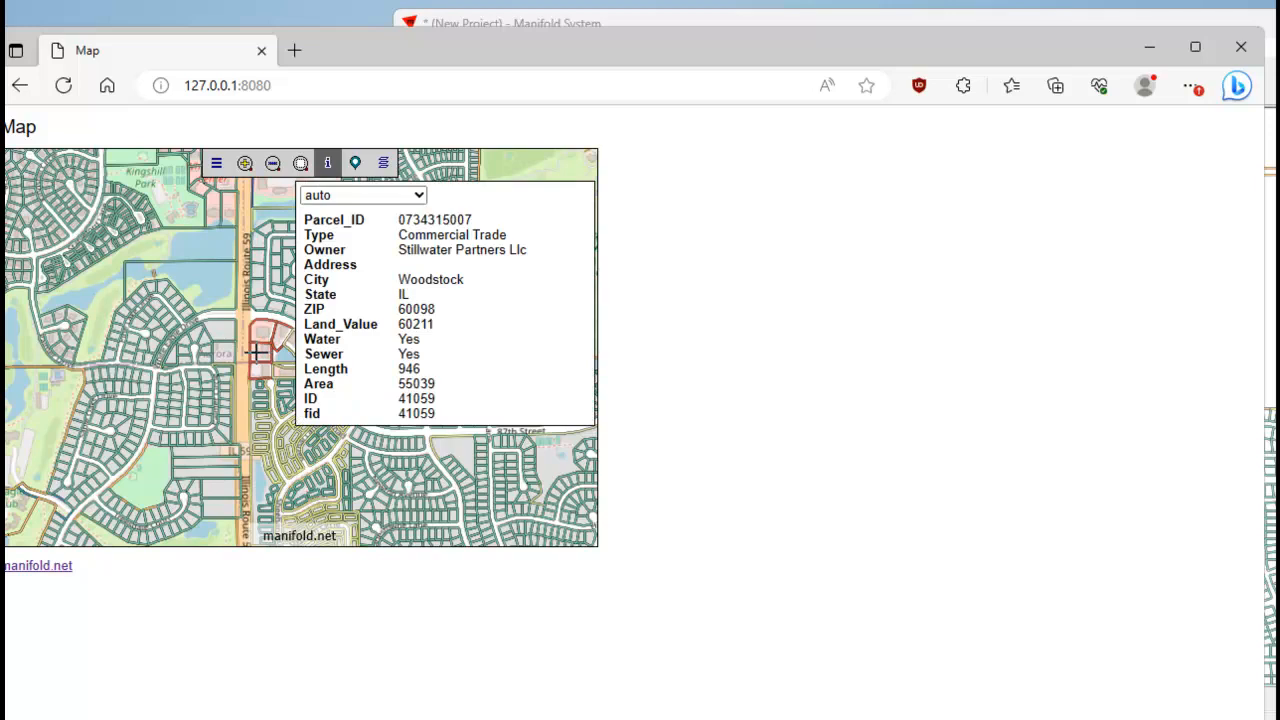
double_click(433, 252)
left_click(329, 165)
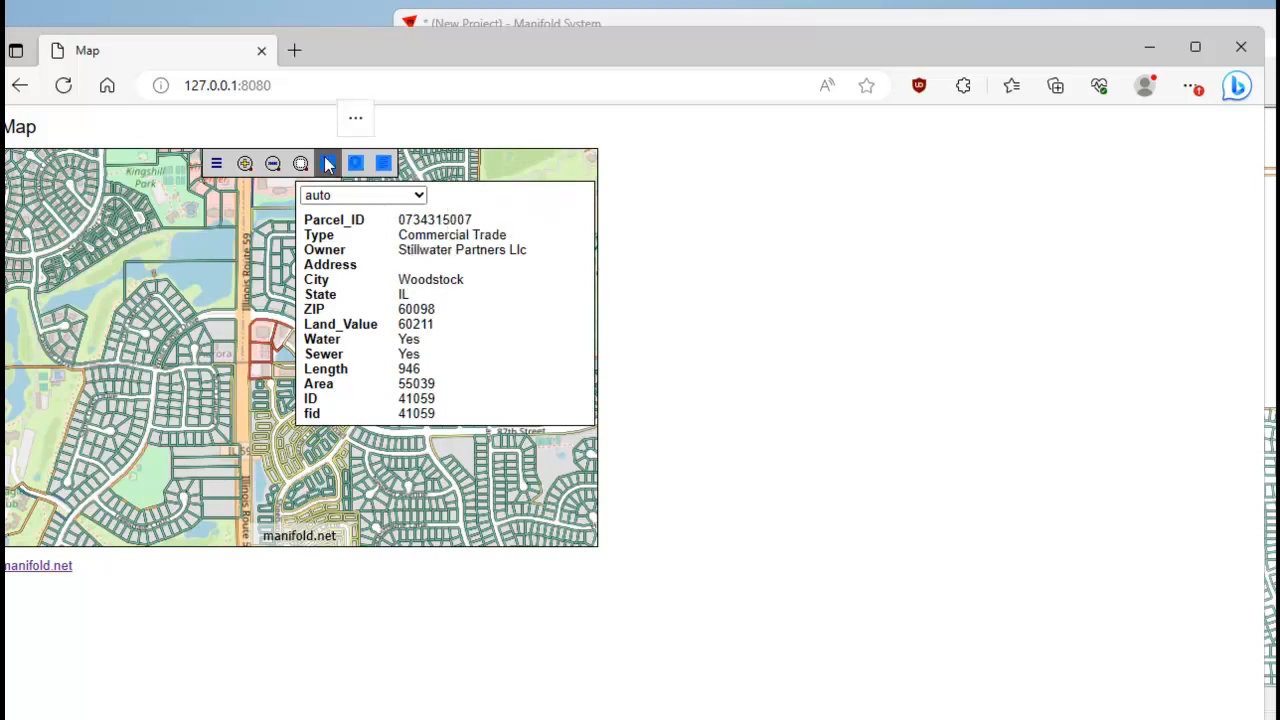
left_click(329, 165)
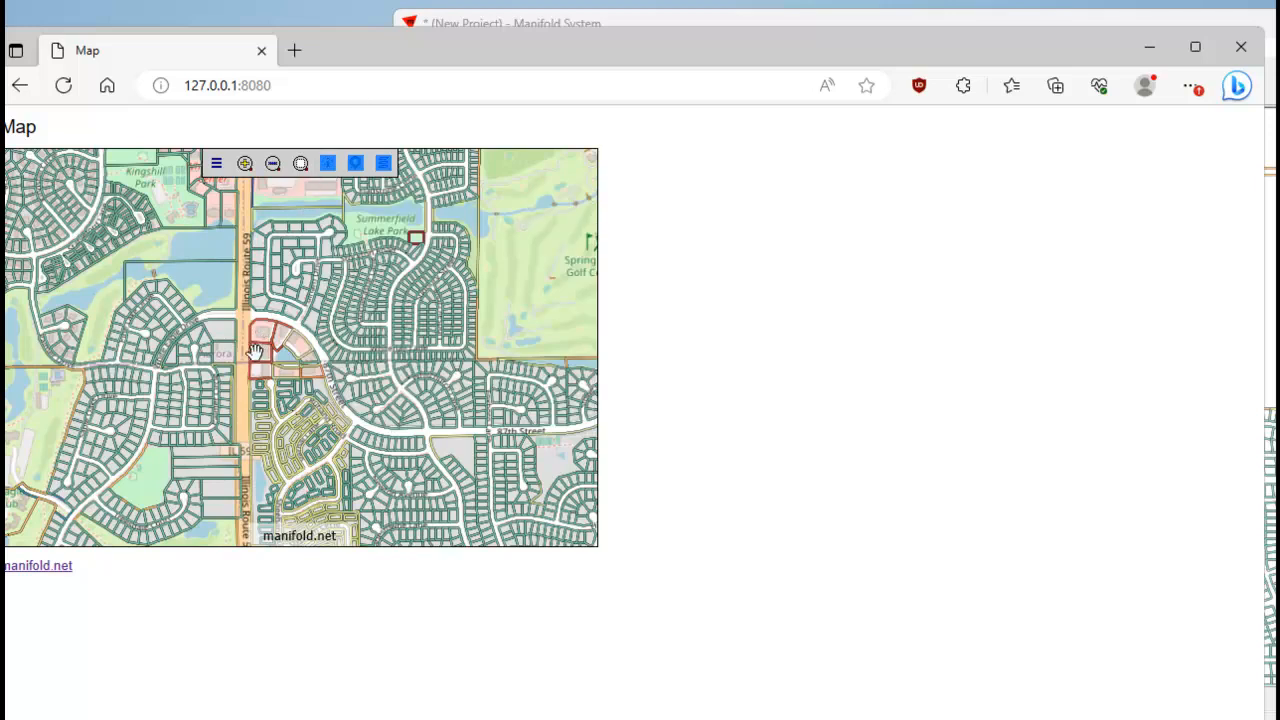
Switch to the Manifold project, set that southern neighbour parcel's Owner to Black Rock Enterprises, and update the record.
key("alt+Tab")
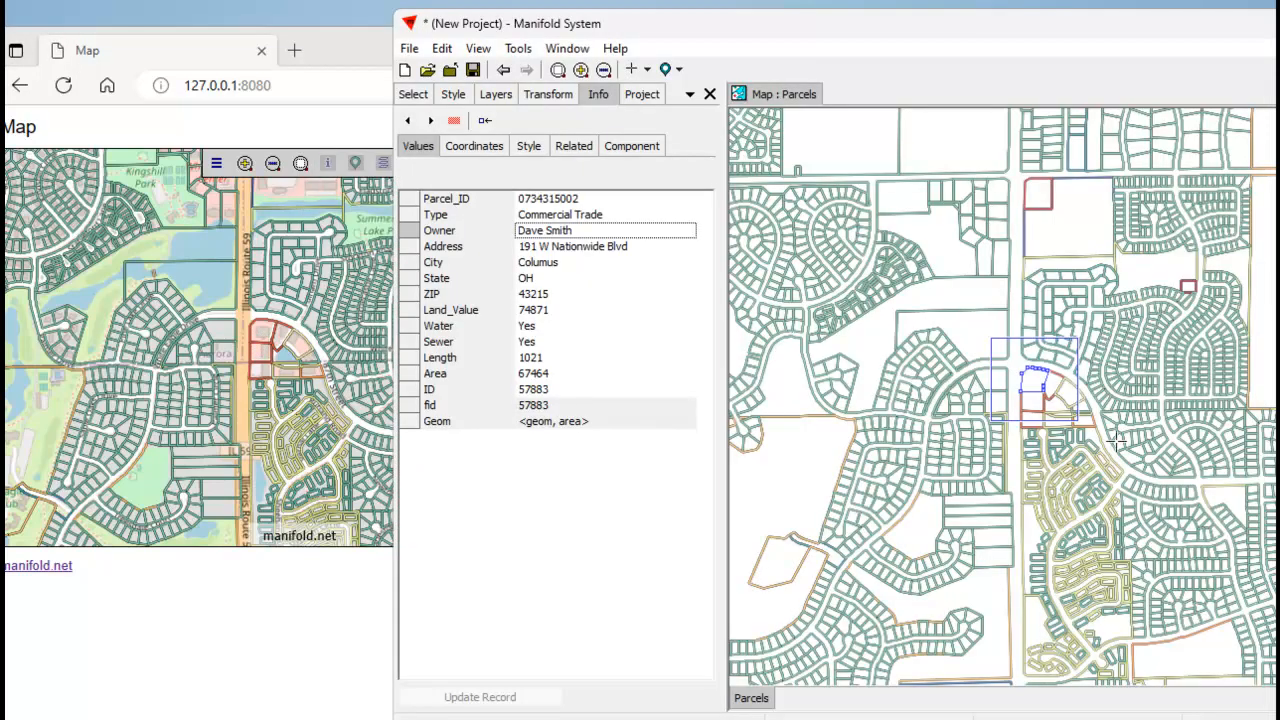
left_click(1037, 399)
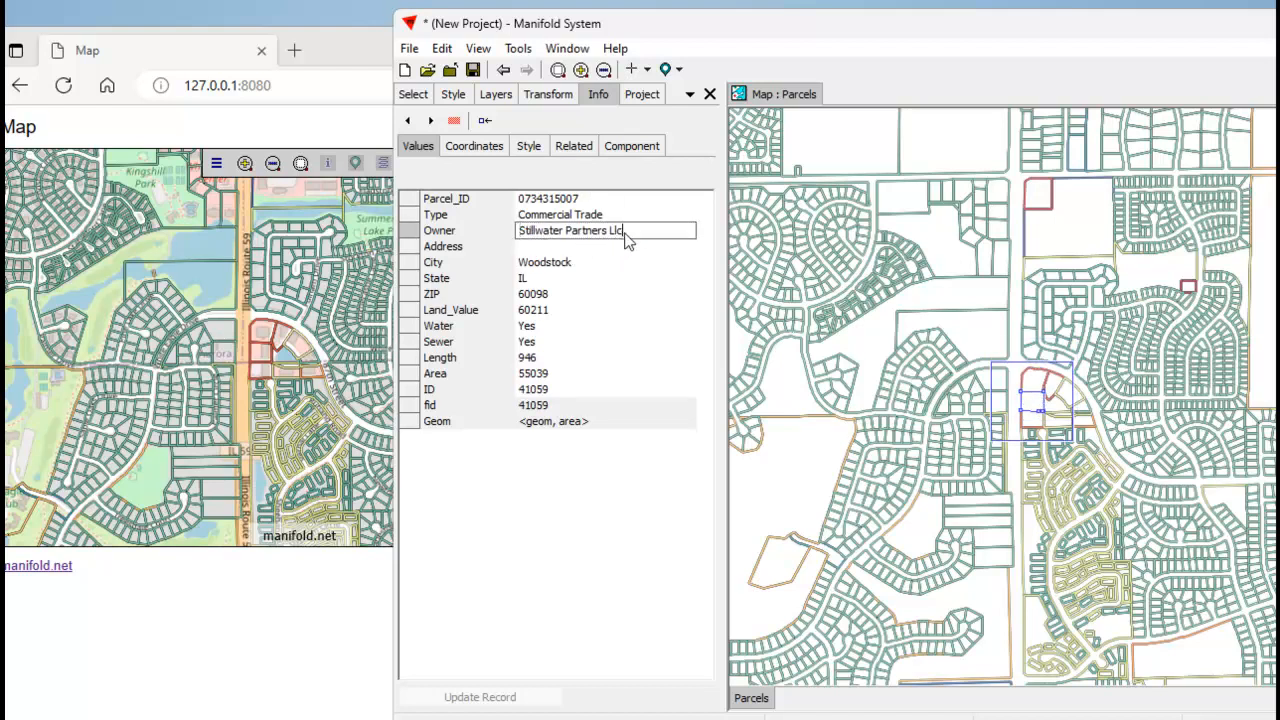
left_click_drag(624, 231, 487, 228)
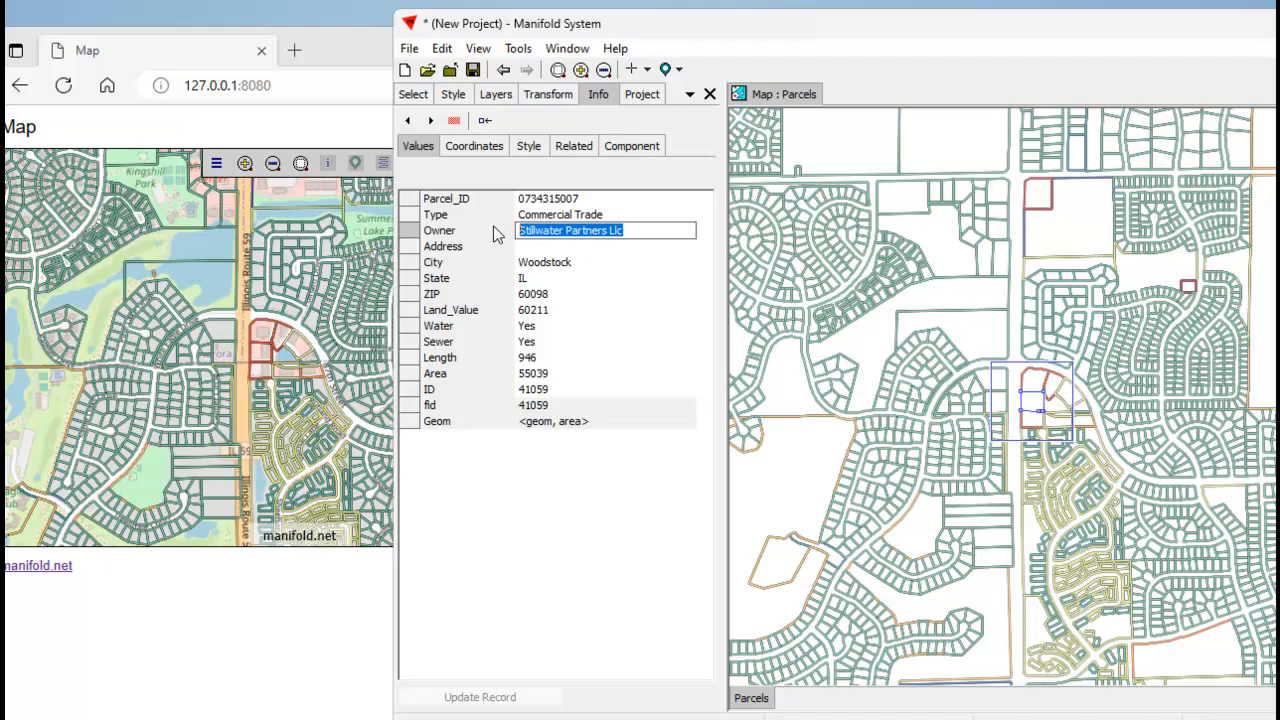
type("Black Rock Enterprises")
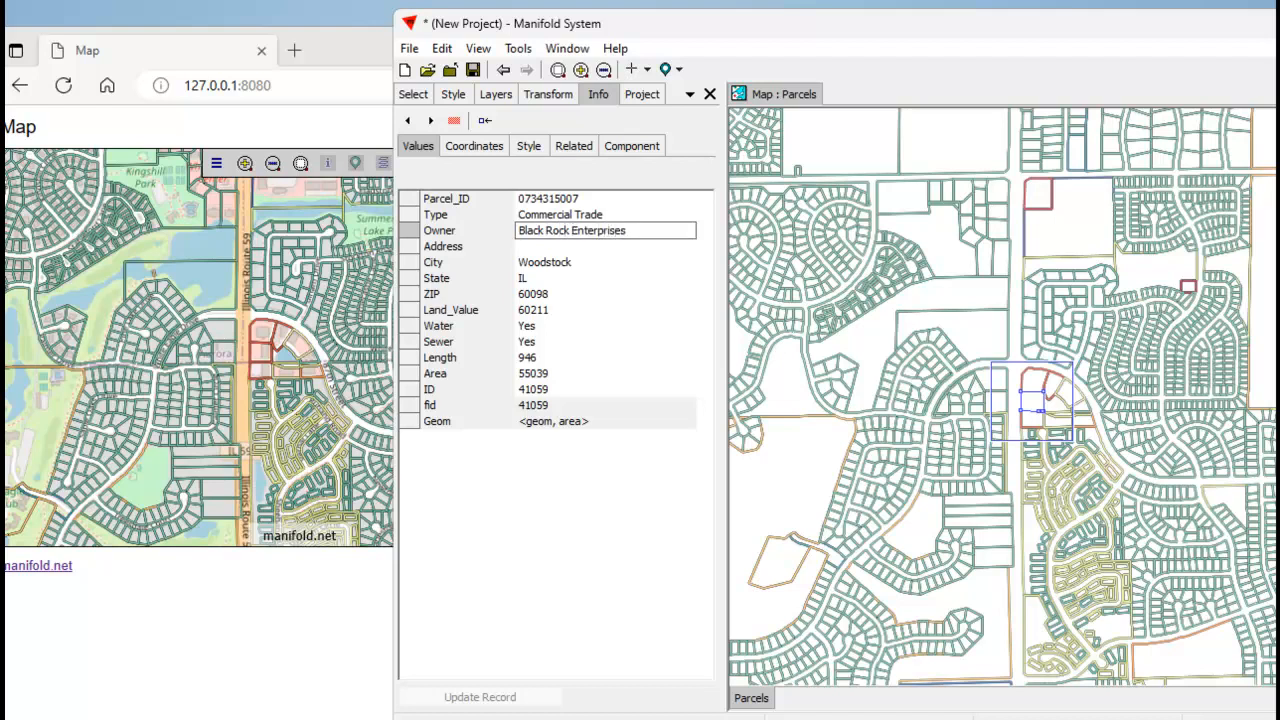
key("Return")
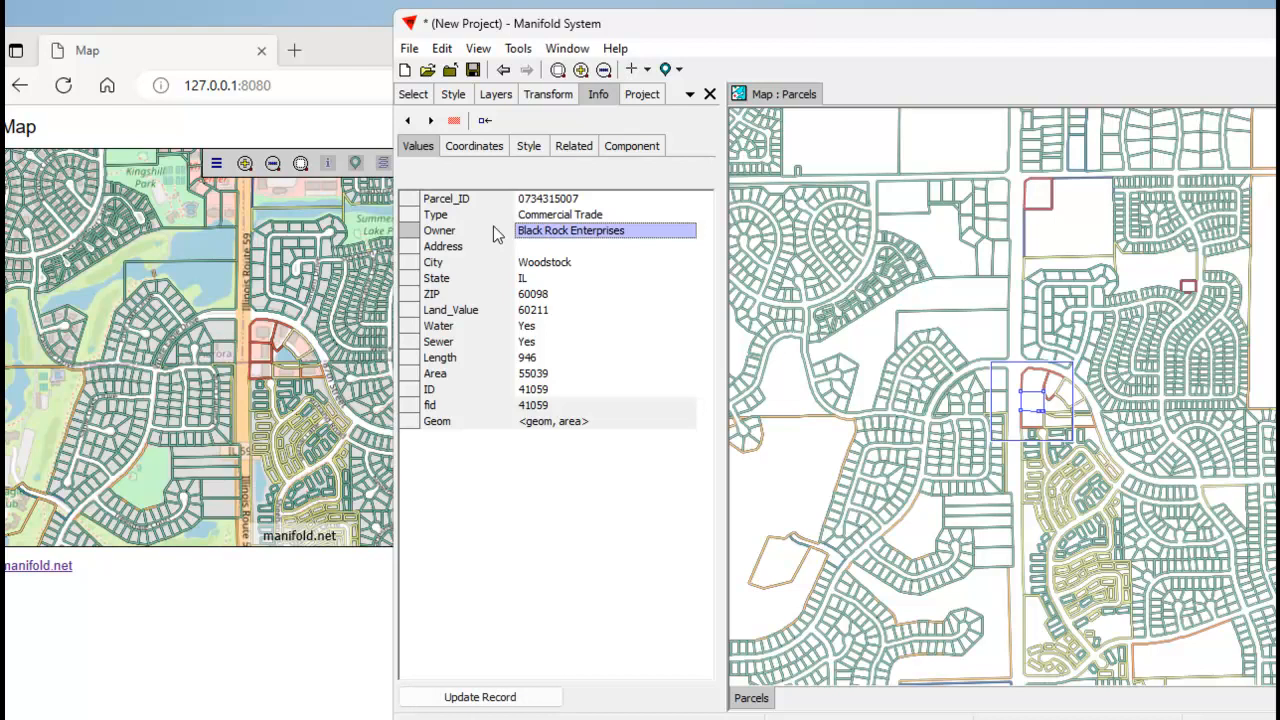
left_click(528, 697)
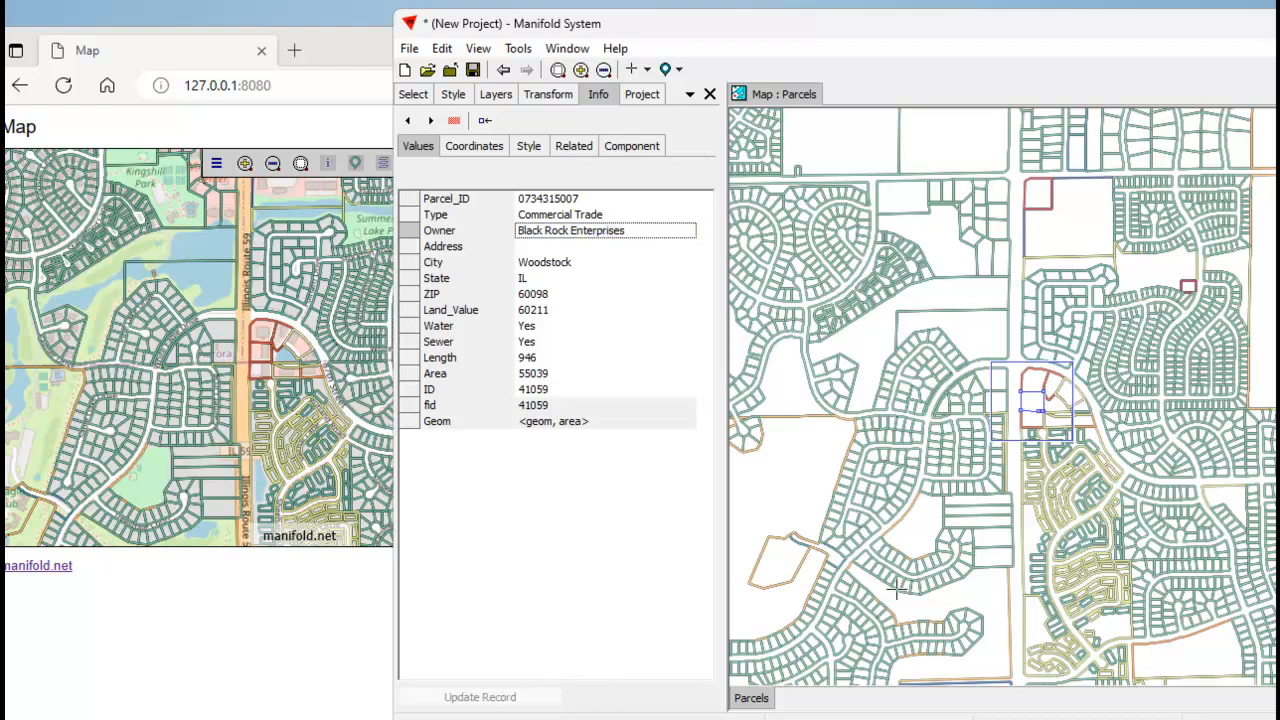
Check the attributes of the parcel with the new company owner in the browser's web map, and close the readout.
left_click(325, 137)
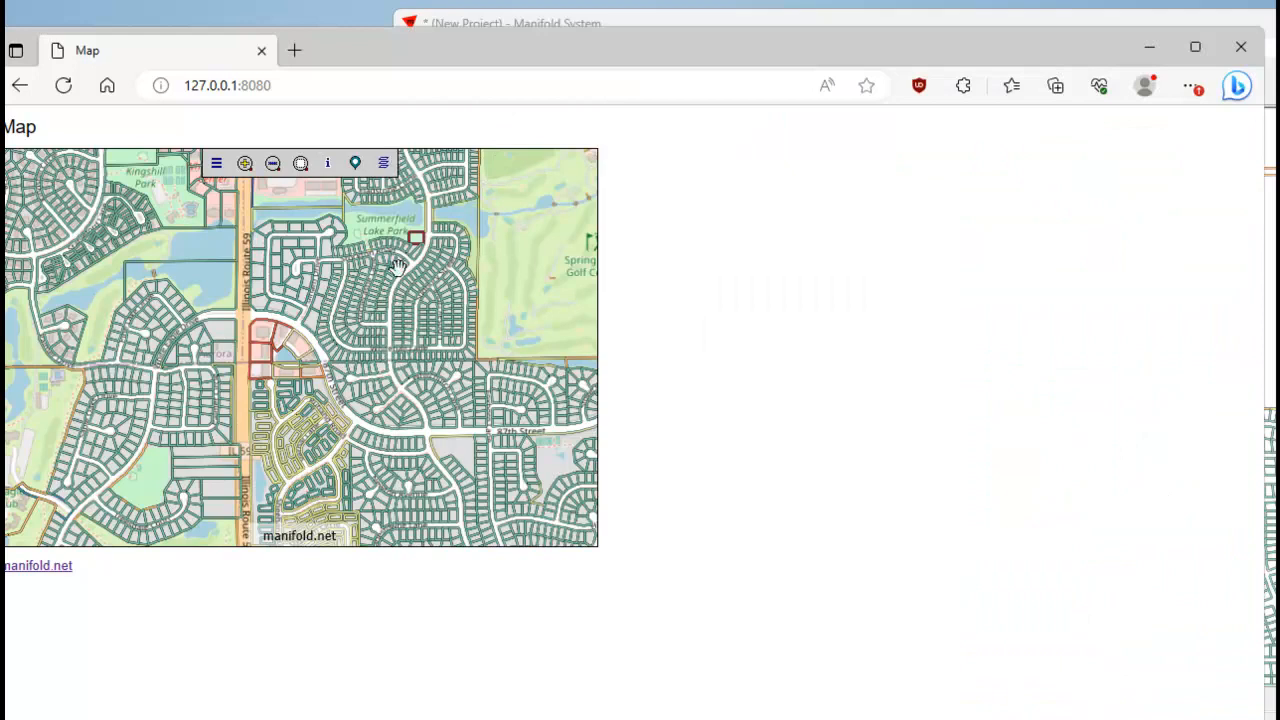
left_click(327, 164)
left_click(260, 352)
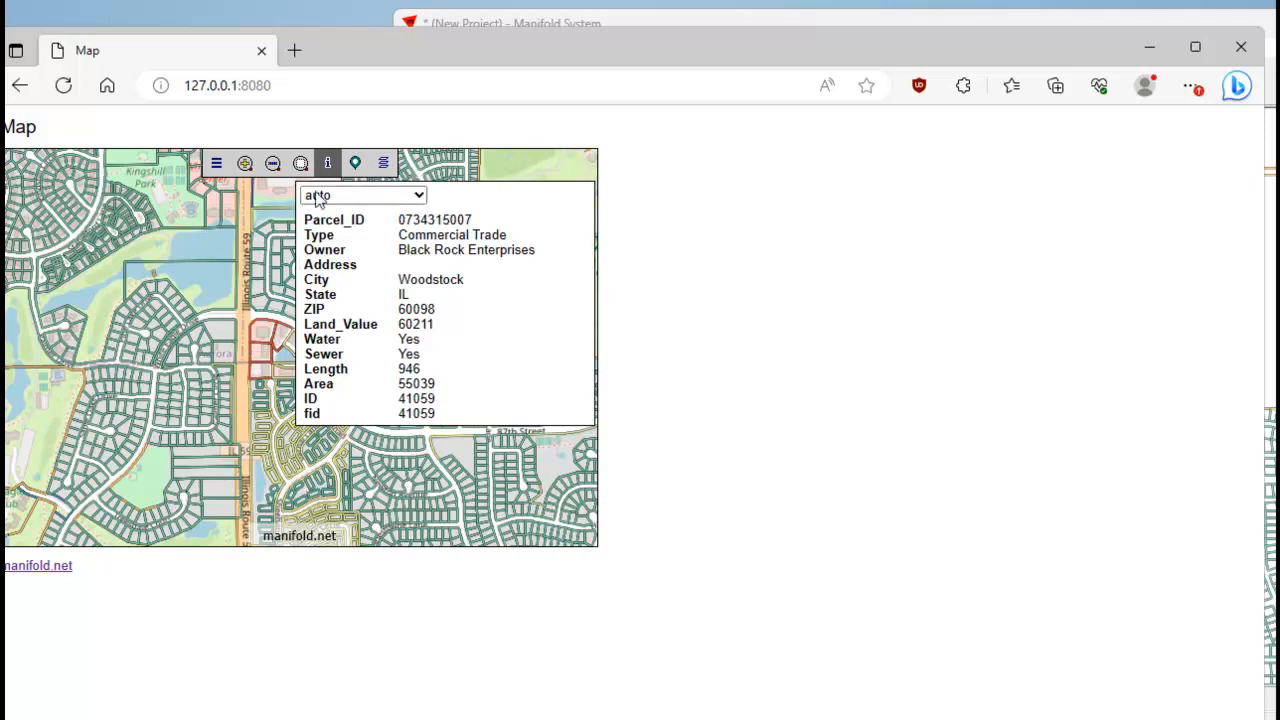
left_click(328, 164)
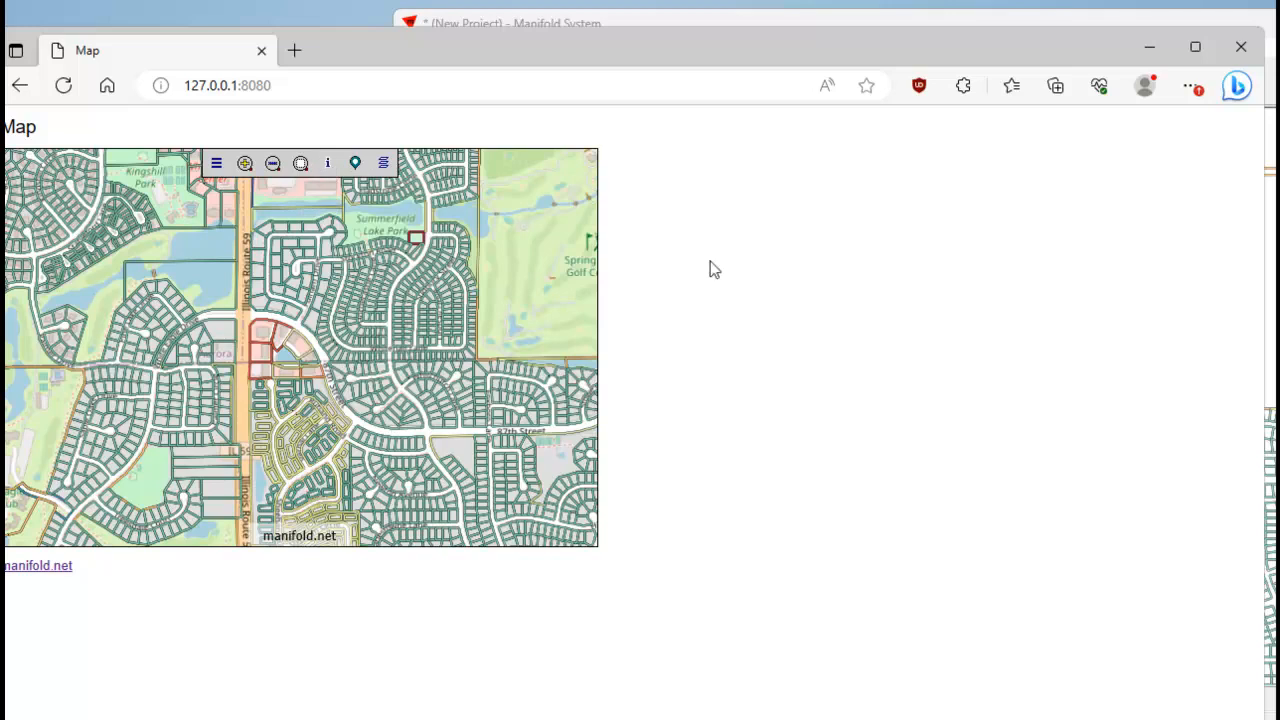
In the Manifold project, reshape the Black Rock Enterprises parcel by moving both western corners about 40 m west, the northwestern one also north, and update the record.
key("alt+Tab")
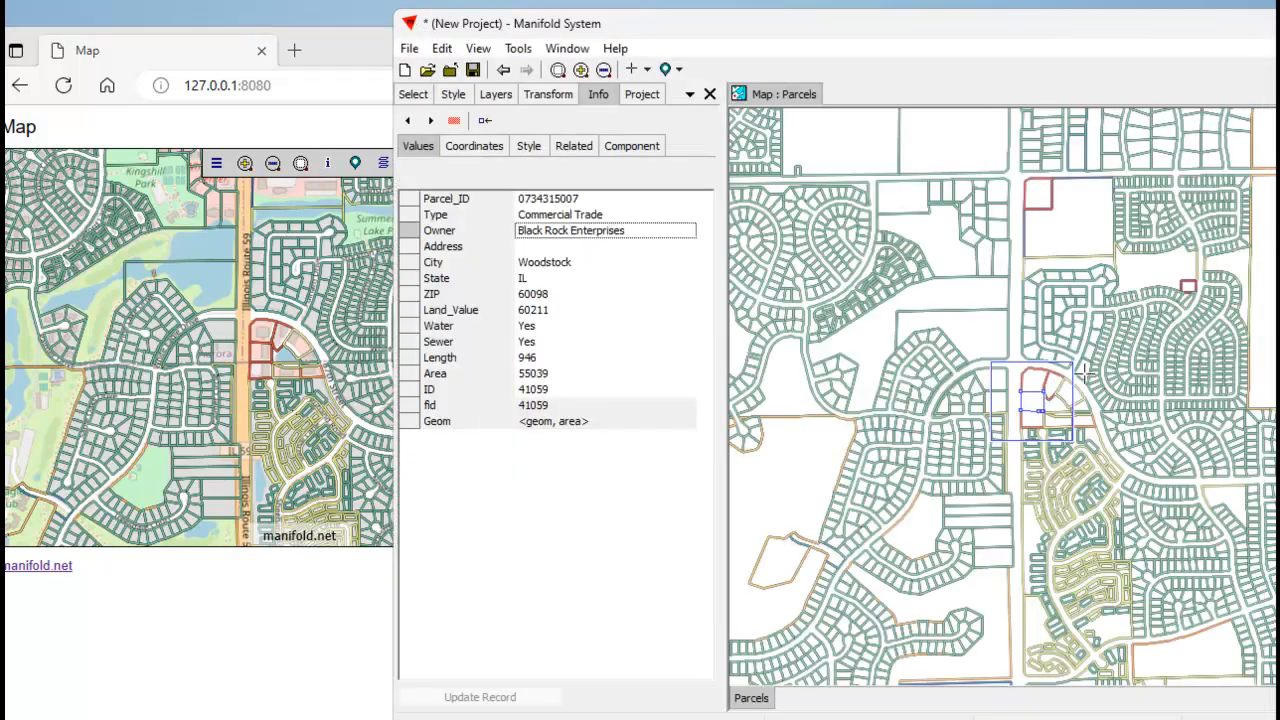
left_click_drag(968, 352, 1082, 446)
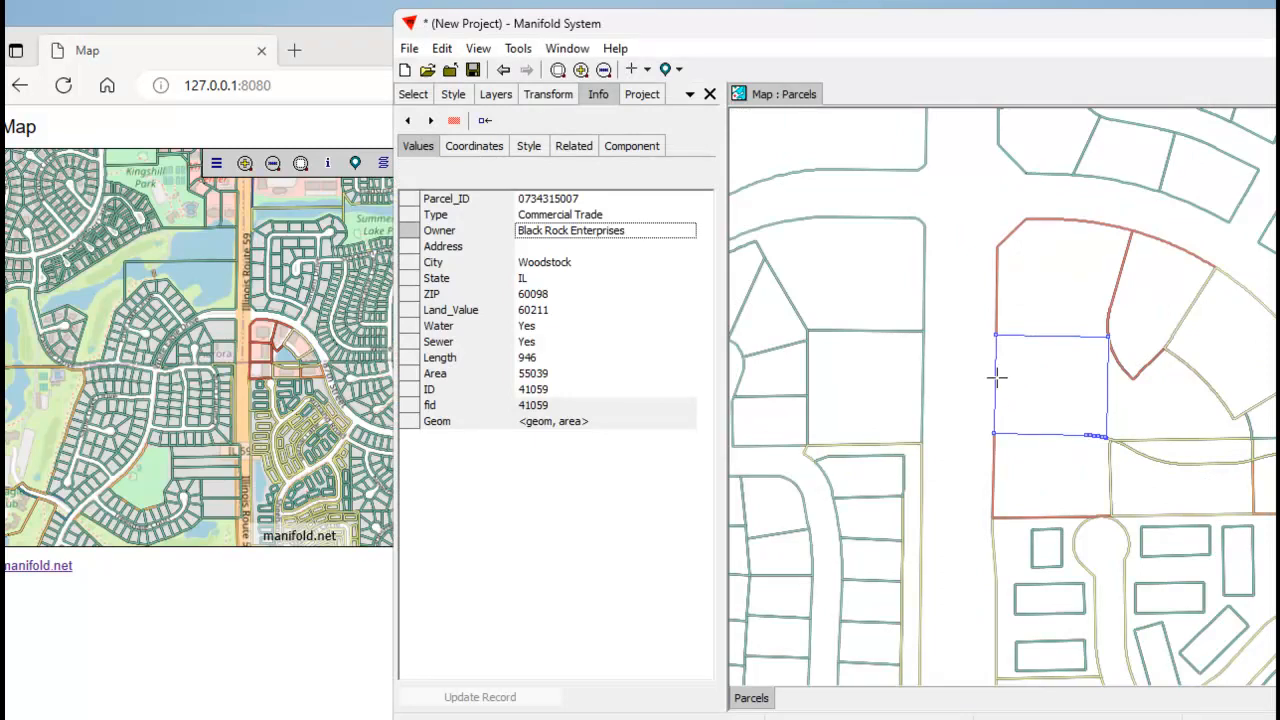
left_click(994, 433)
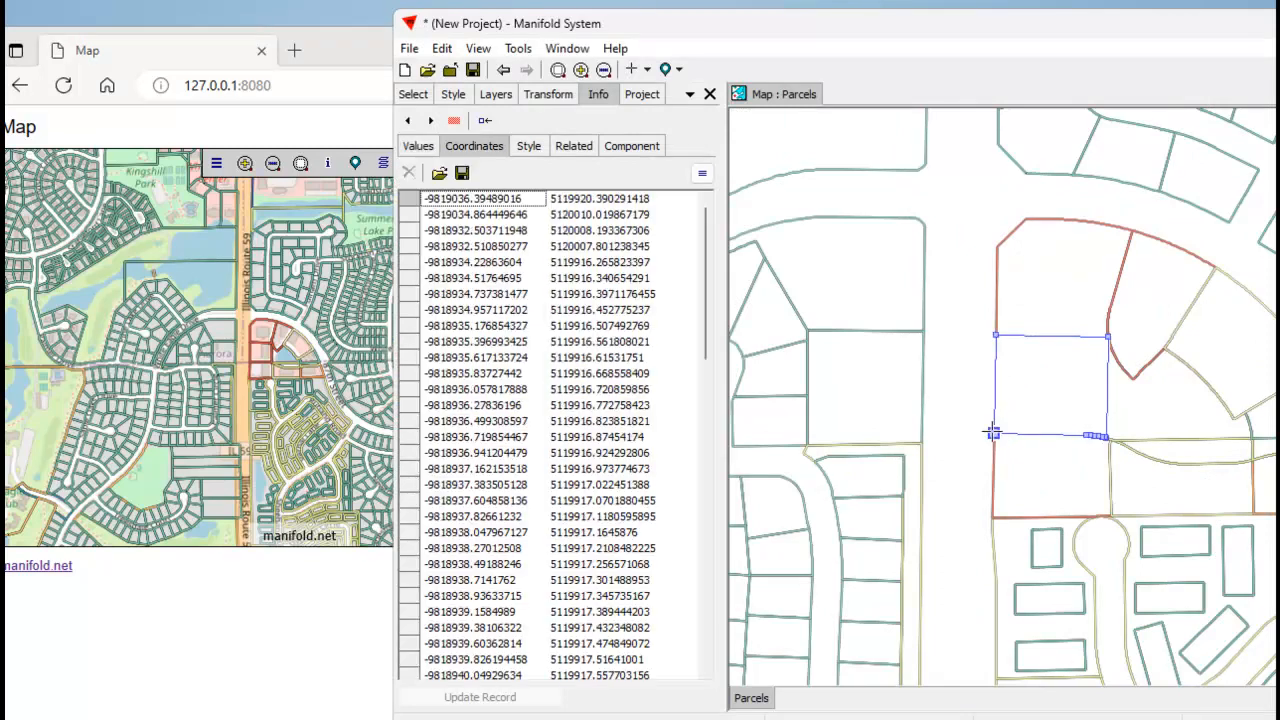
left_click_drag(993, 433, 949, 427)
left_click_drag(995, 336, 945, 289)
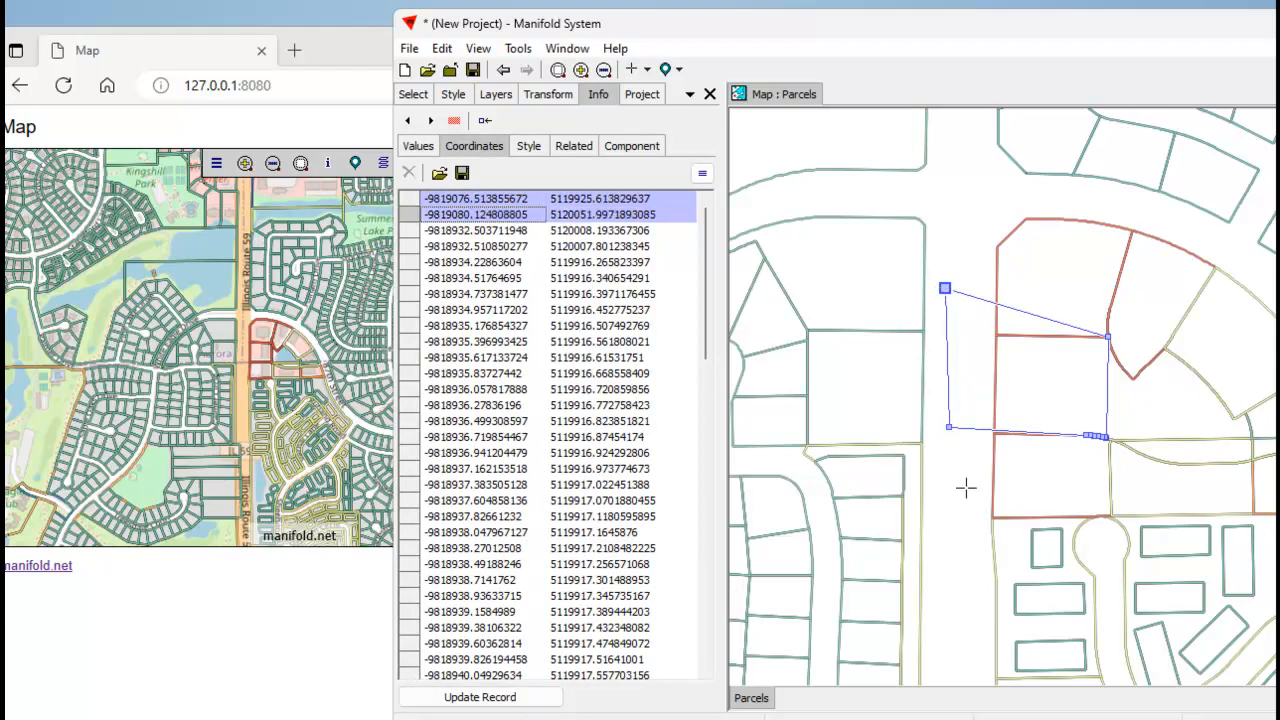
left_click(483, 707)
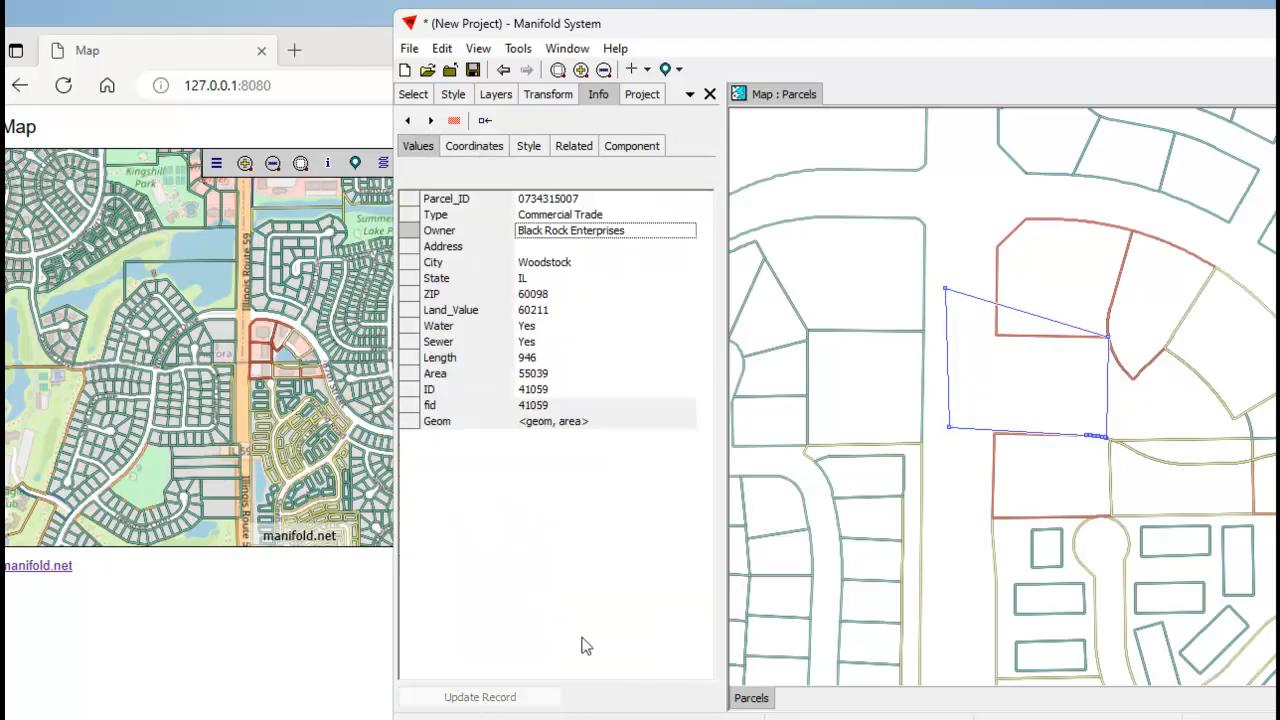
left_click(955, 514)
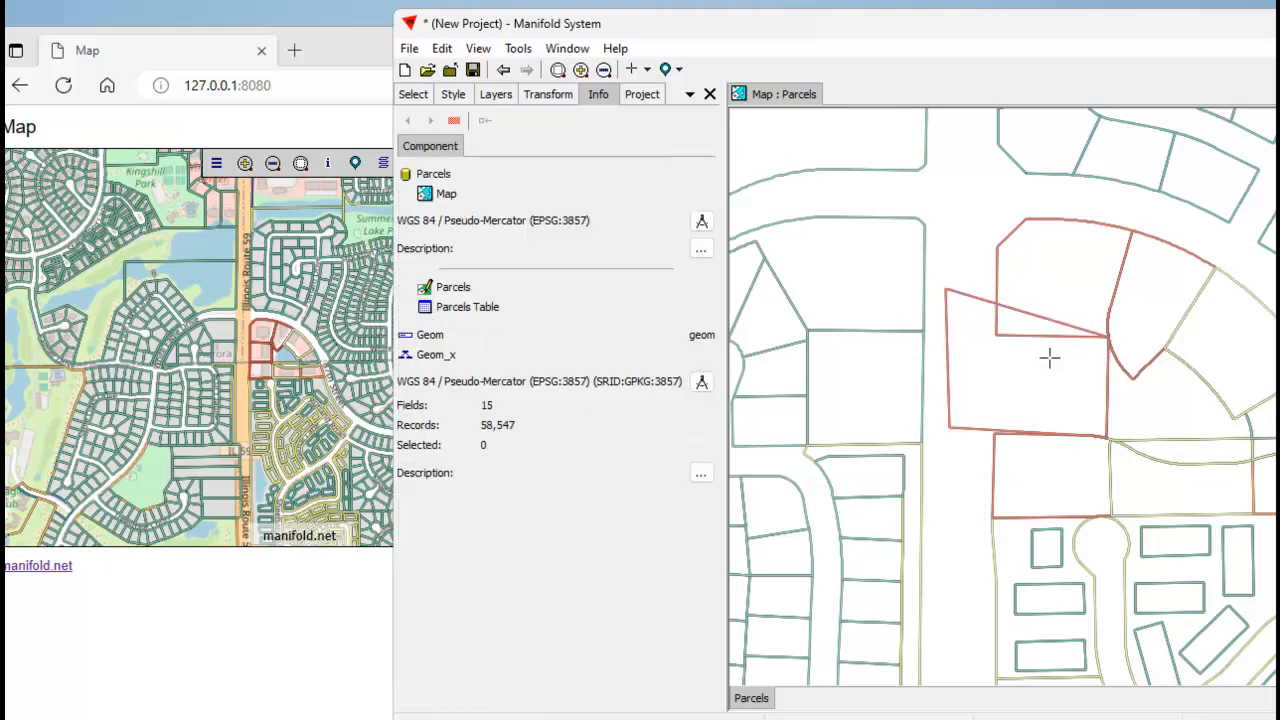
Switch to the browser's web map and inspect the reshaped Black Rock Enterprises parcel beside Illinois Route 59 at closer zoom.
left_click(297, 122)
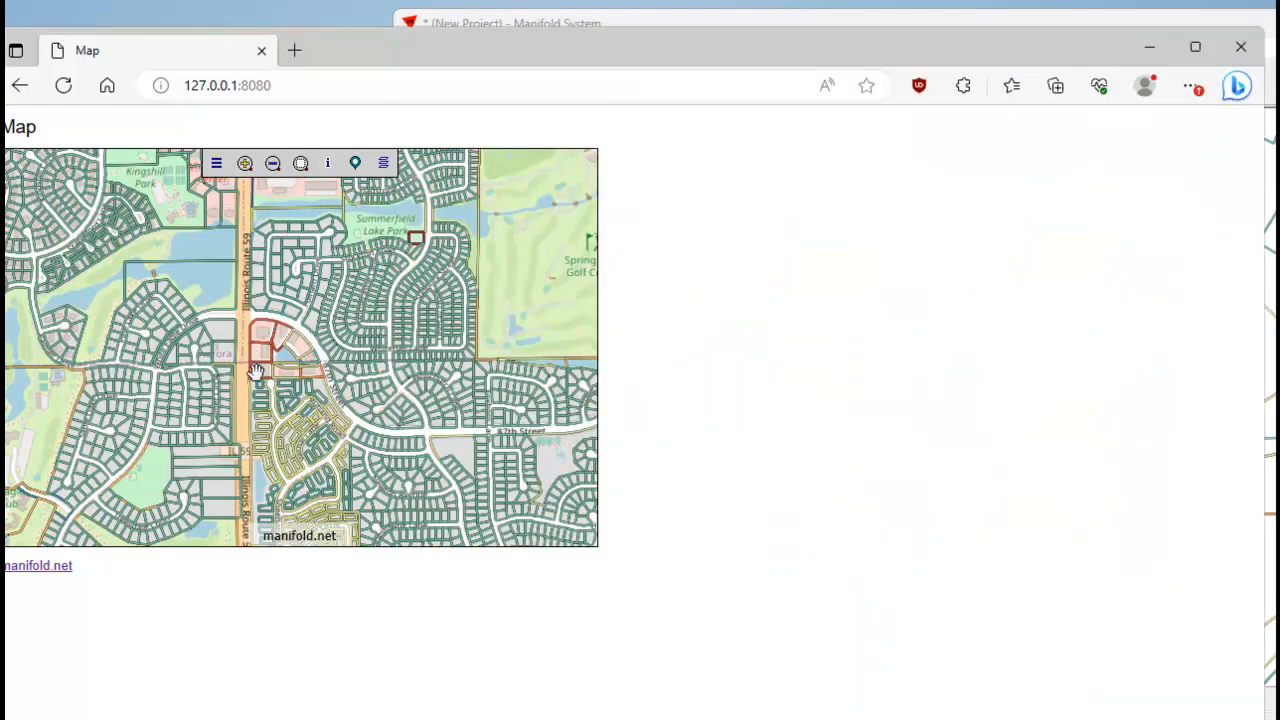
scroll(254, 362, "up", 1)
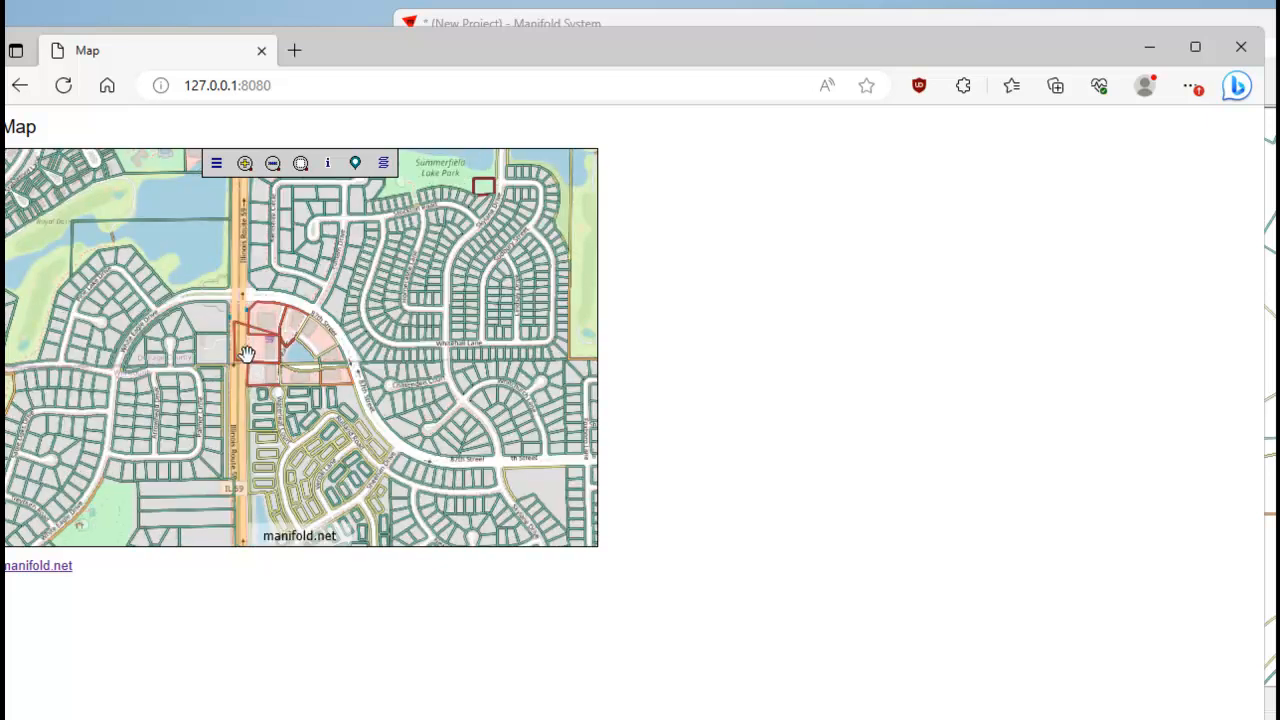
left_click_drag(262, 352, 304, 352)
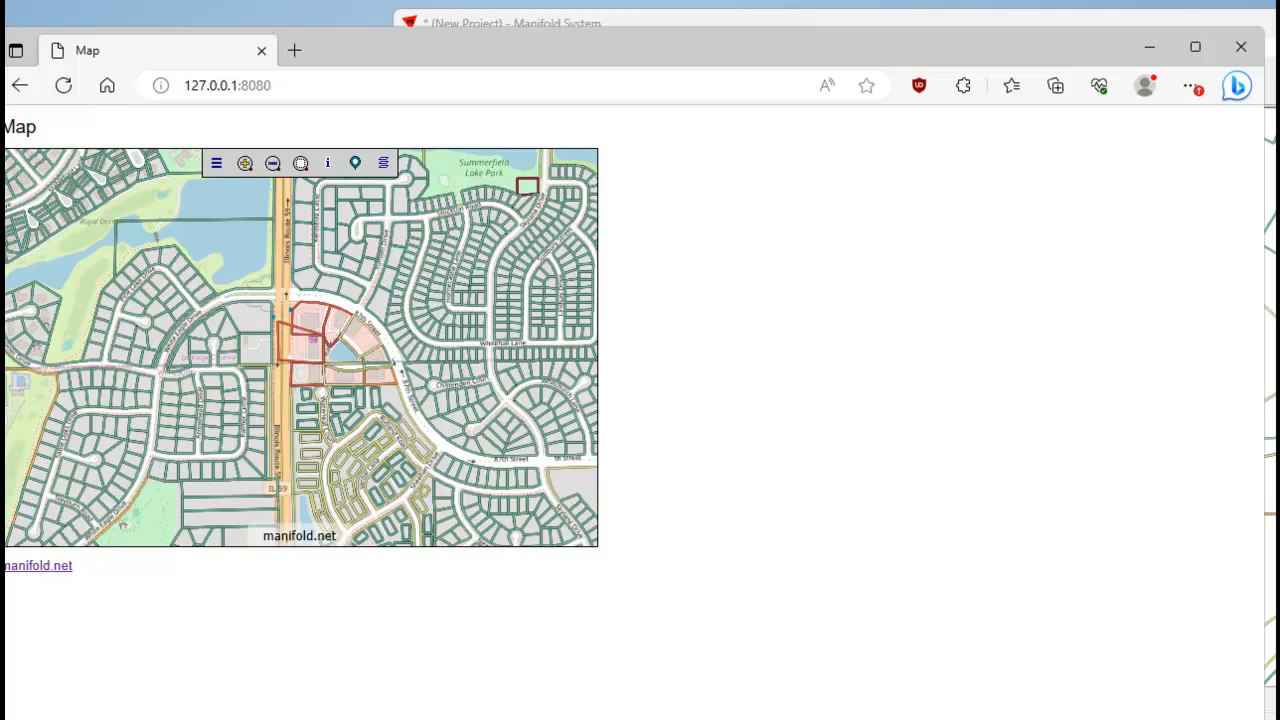
In the Manifold project, move the Black Rock Enterprises parcel's two western corners back east onto the adjoining parcels' corners and update the record.
key("alt+Tab")
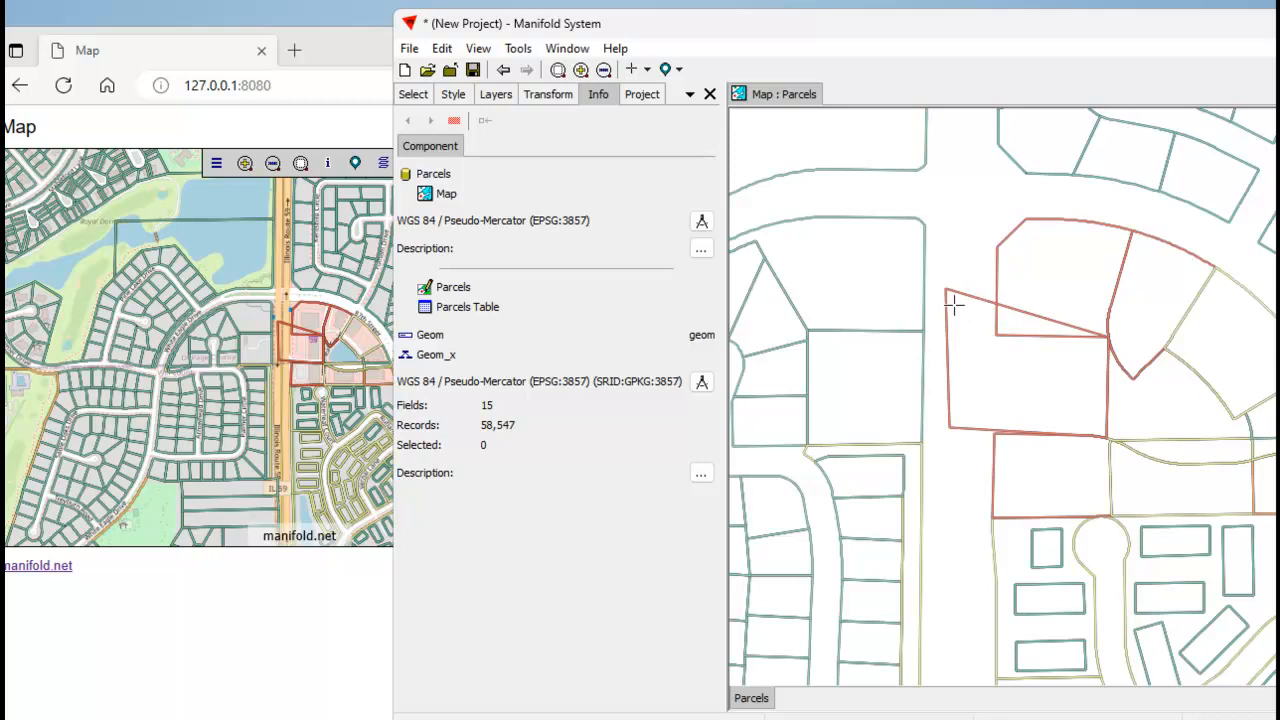
left_click(979, 358)
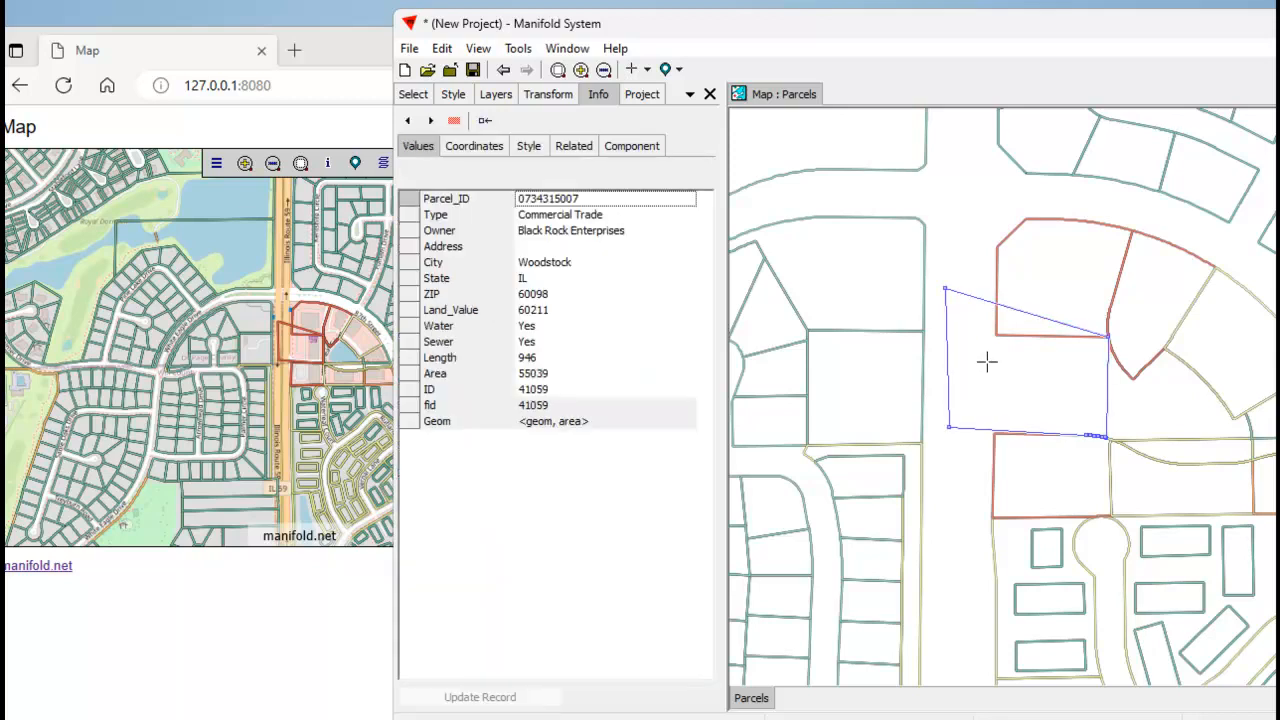
right_click(966, 264)
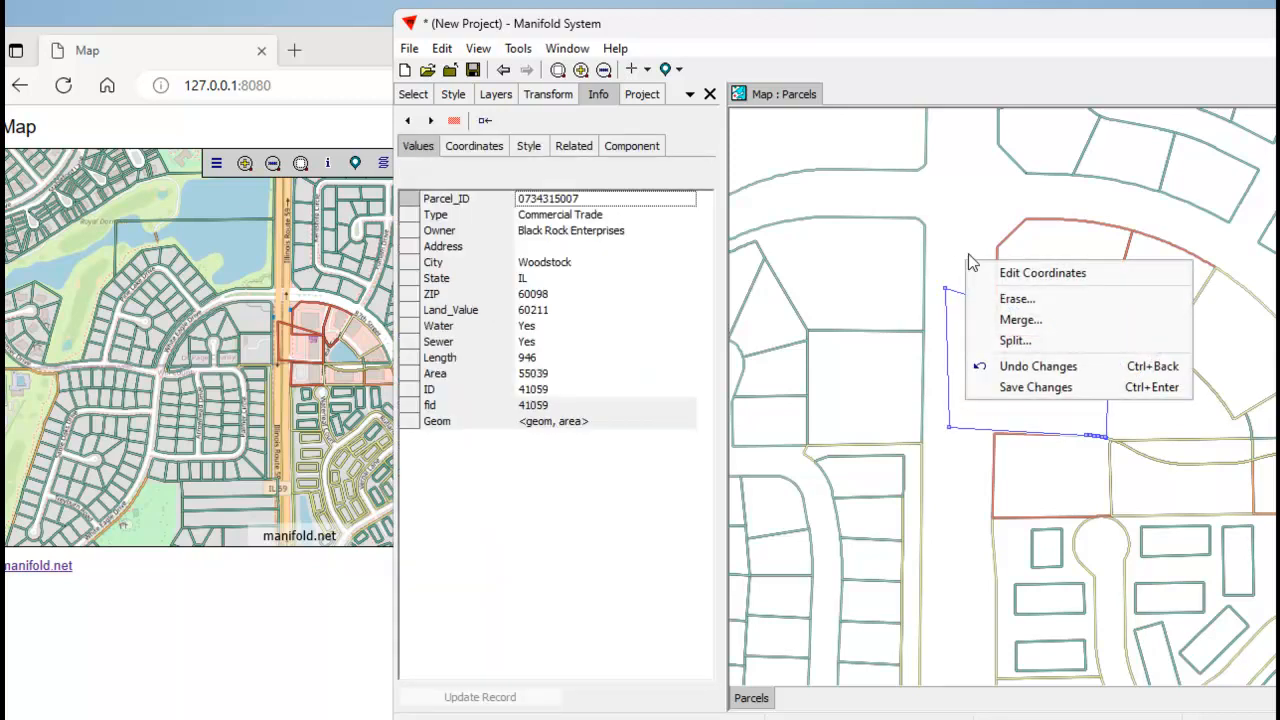
left_click(955, 248)
left_click_drag(947, 291, 1006, 337)
left_click(956, 289)
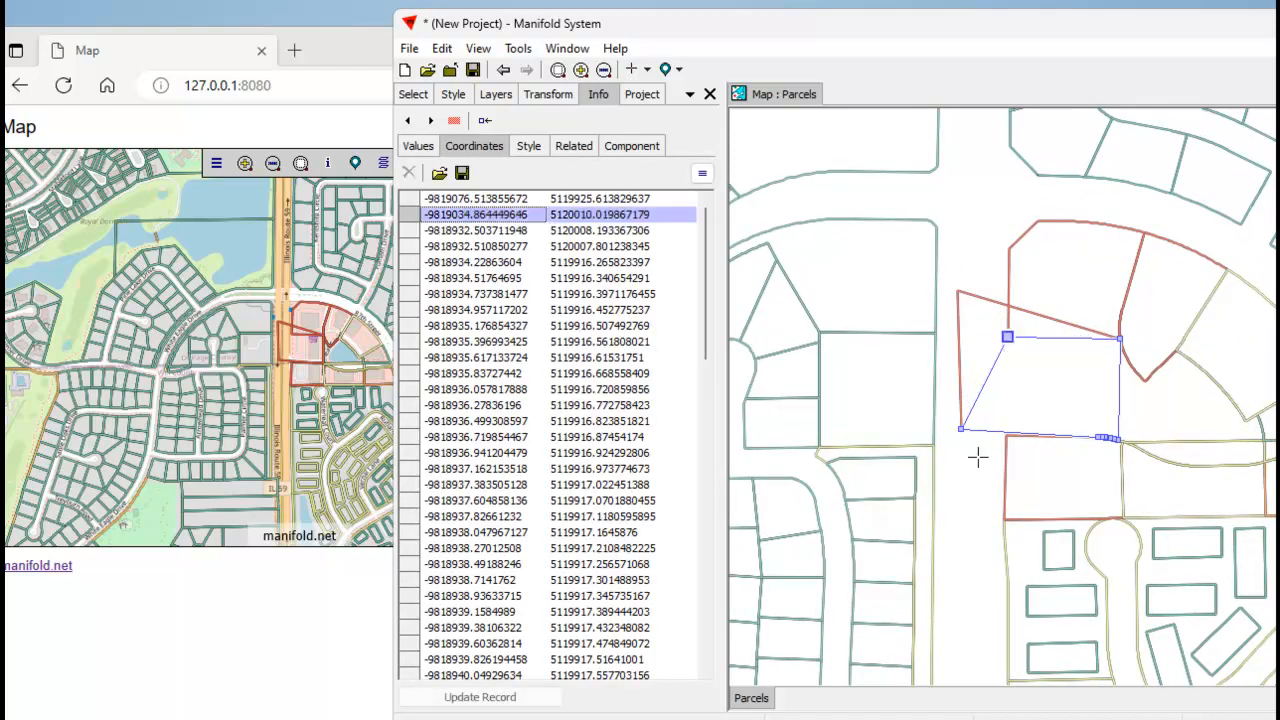
left_click_drag(960, 429, 1005, 436)
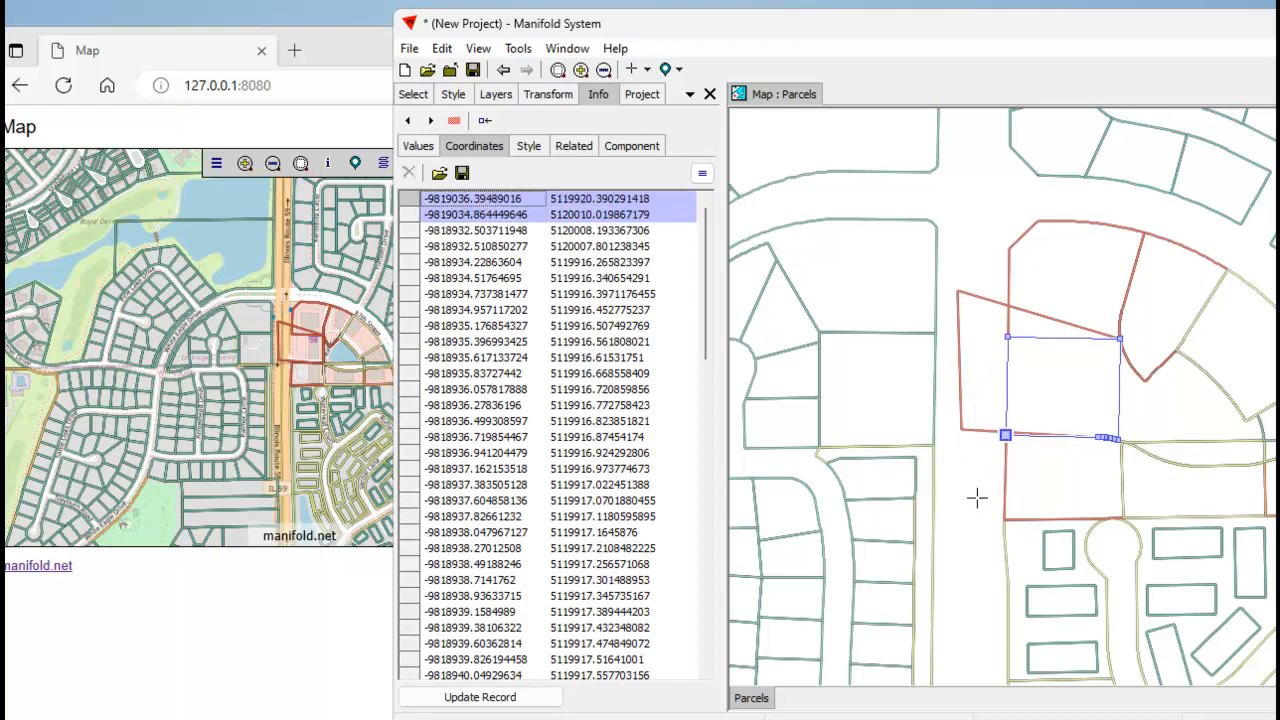
left_click(512, 699)
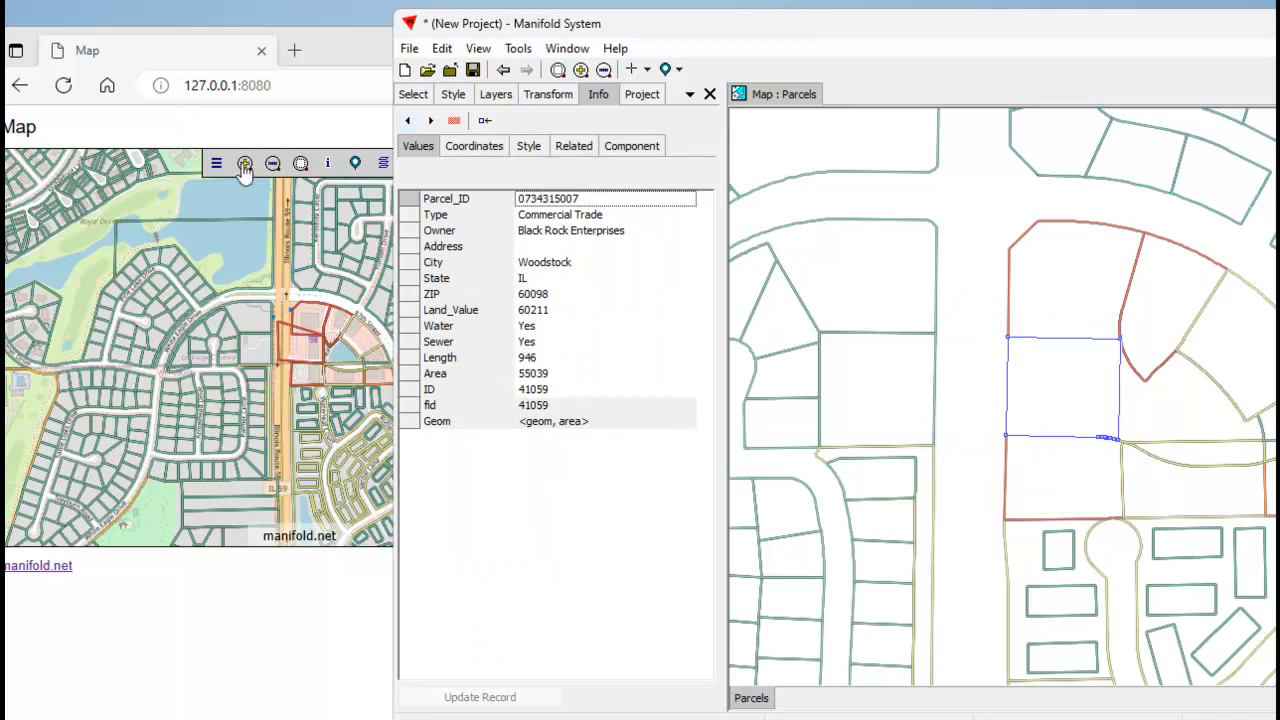
Compare the restored Black Rock Enterprises parcel in the browser's web map at the current and the next closer zoom level.
left_click(350, 132)
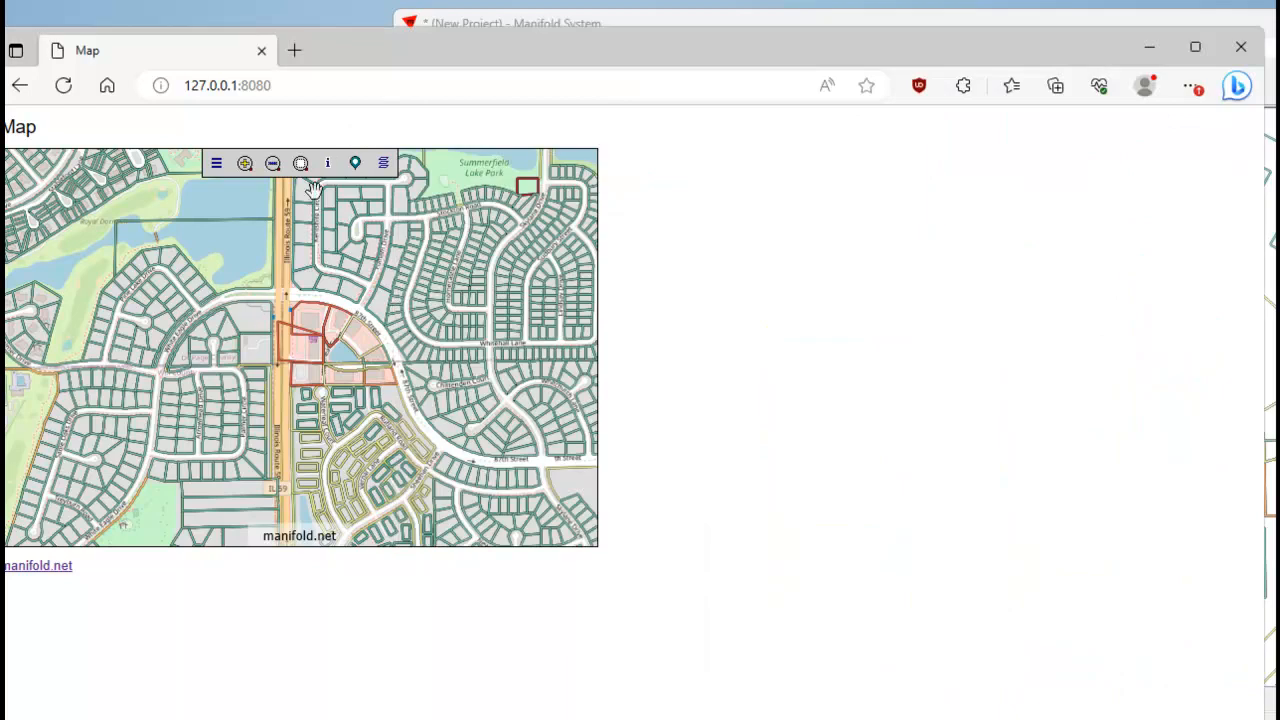
left_click(245, 165)
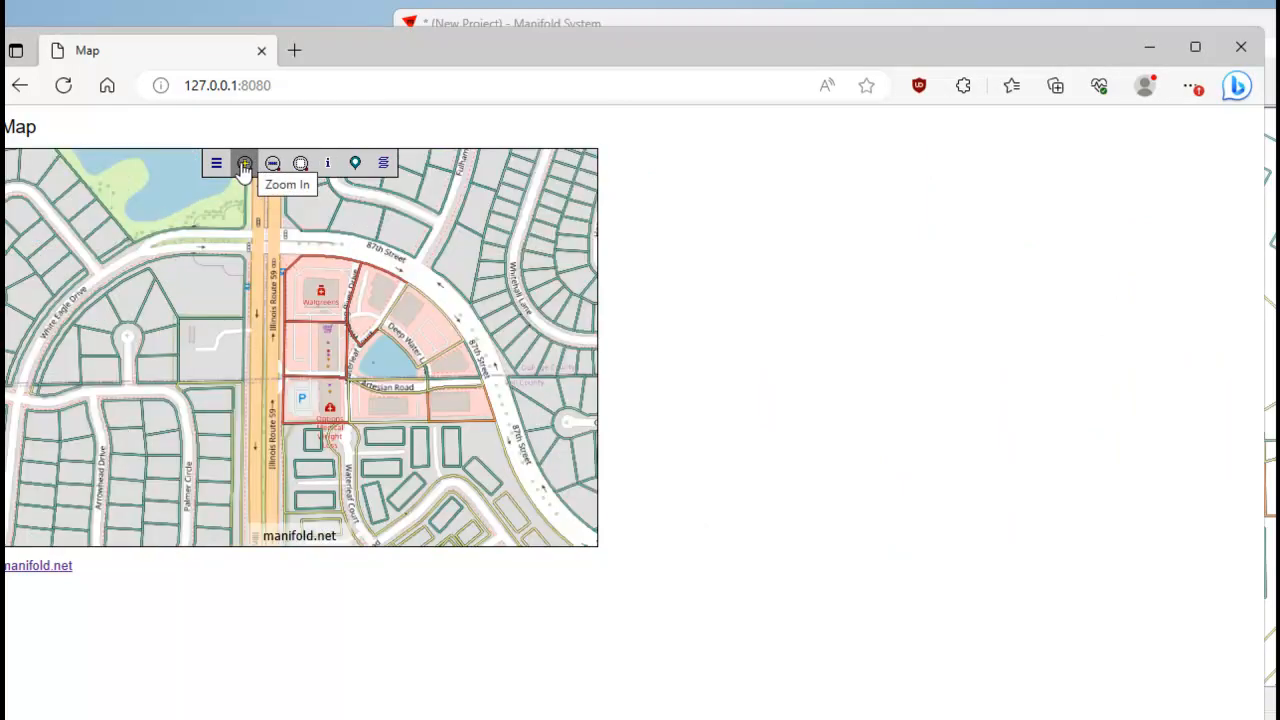
left_click(272, 163)
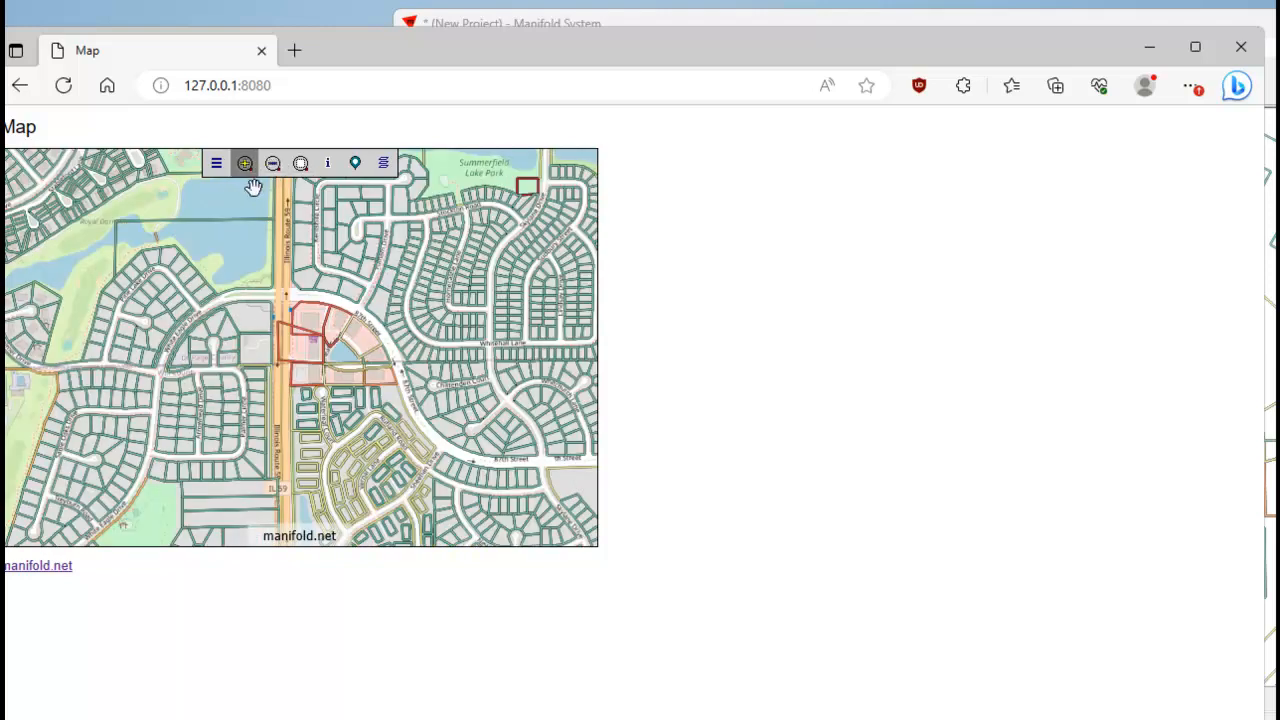
left_click(244, 163)
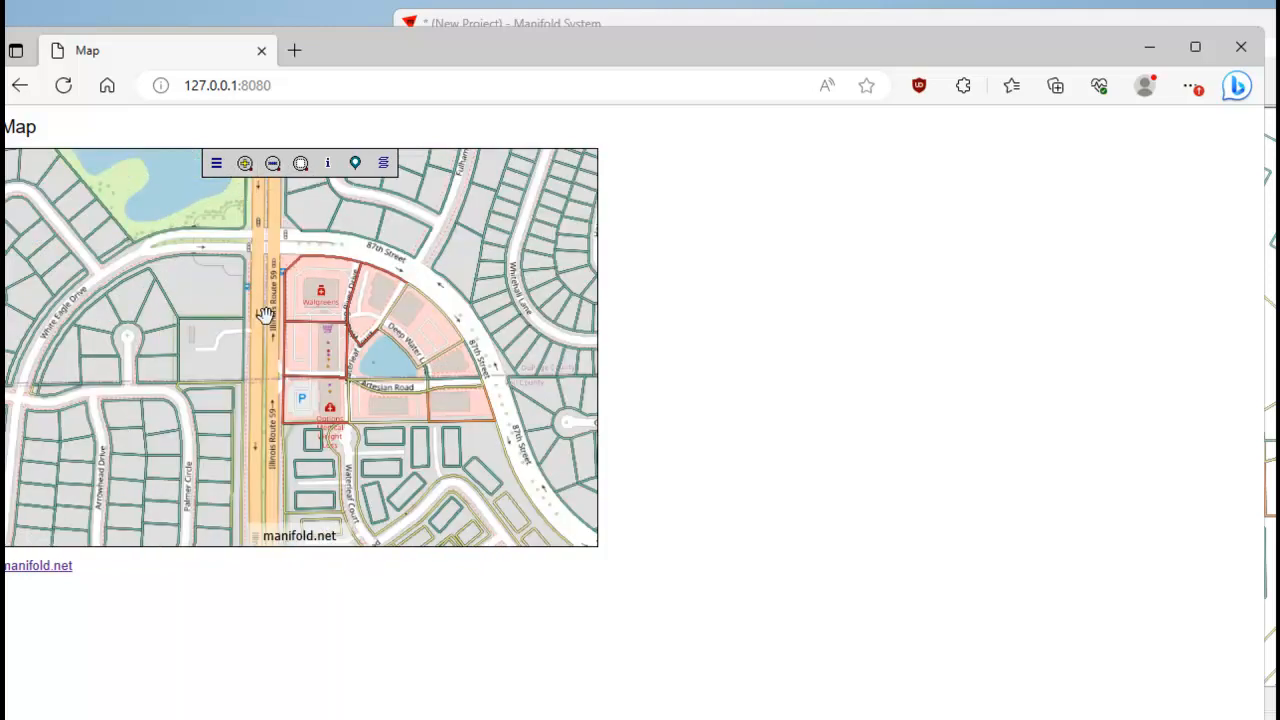
left_click(272, 163)
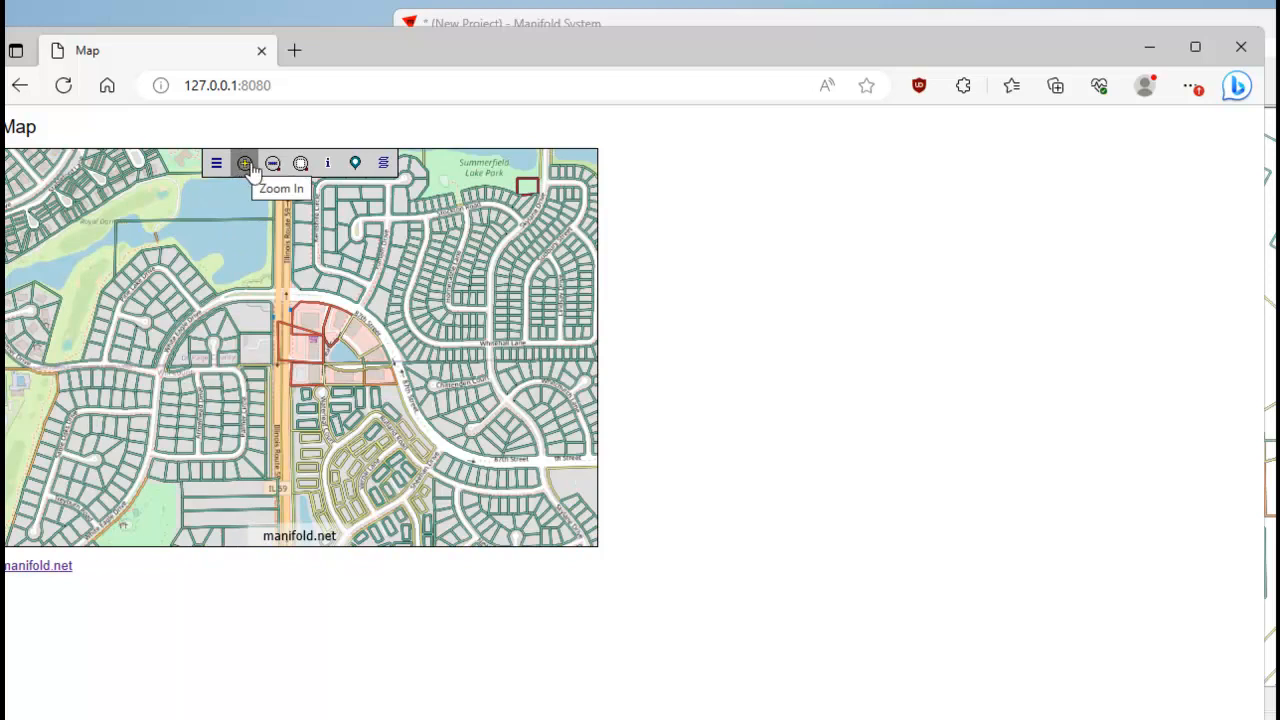
Reload the web map, go to the White Eagle / Springbrook location, and inspect the restored parcel's outline at several zoom levels.
left_click(63, 85)
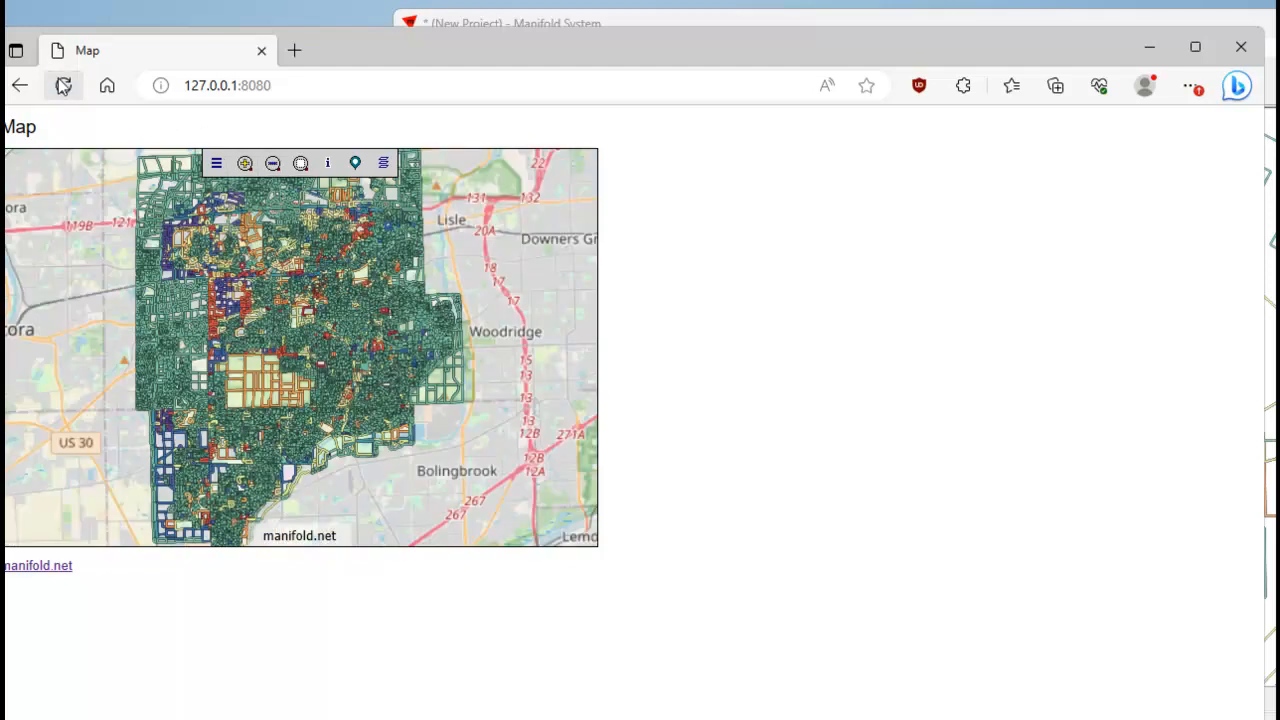
left_click(355, 163)
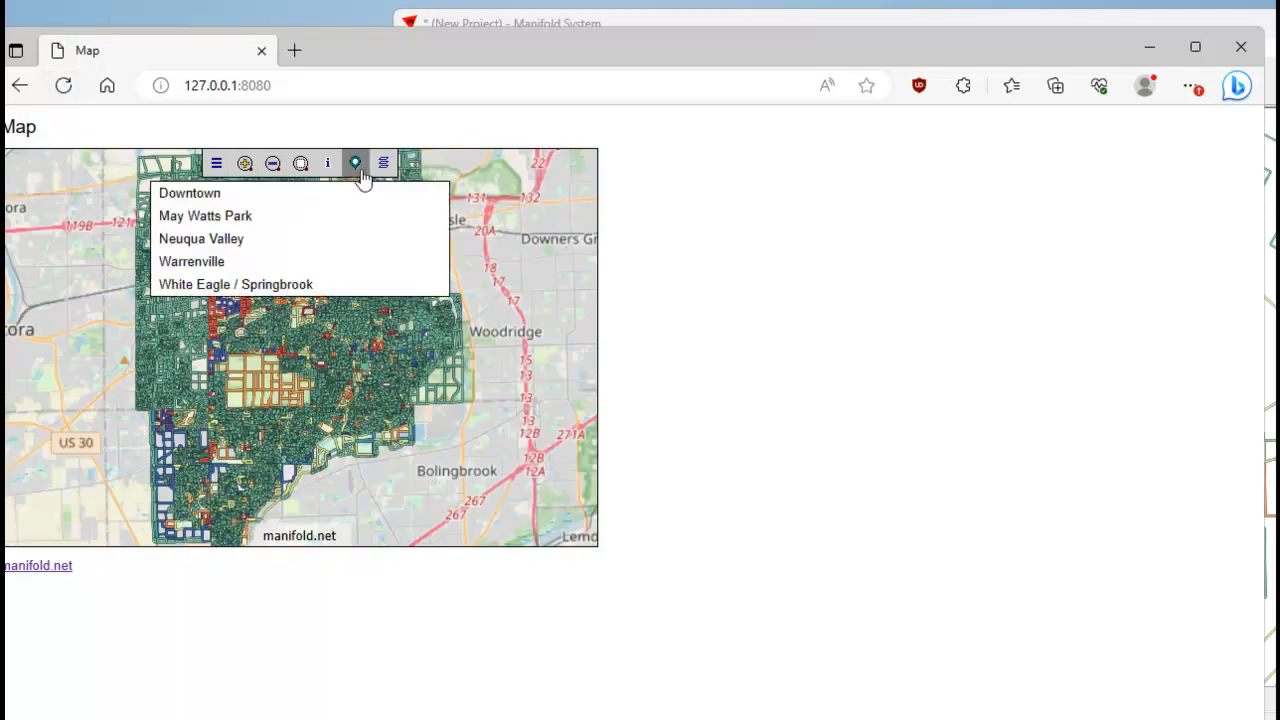
left_click(244, 224)
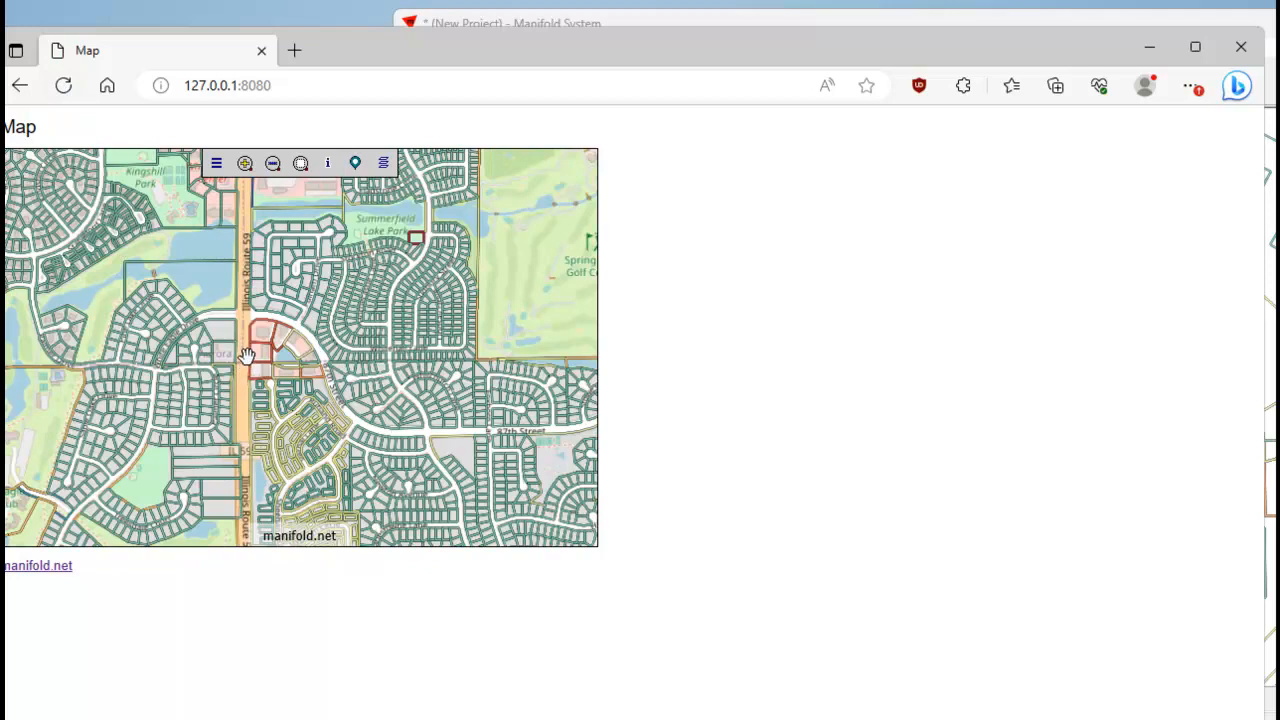
left_click(244, 163)
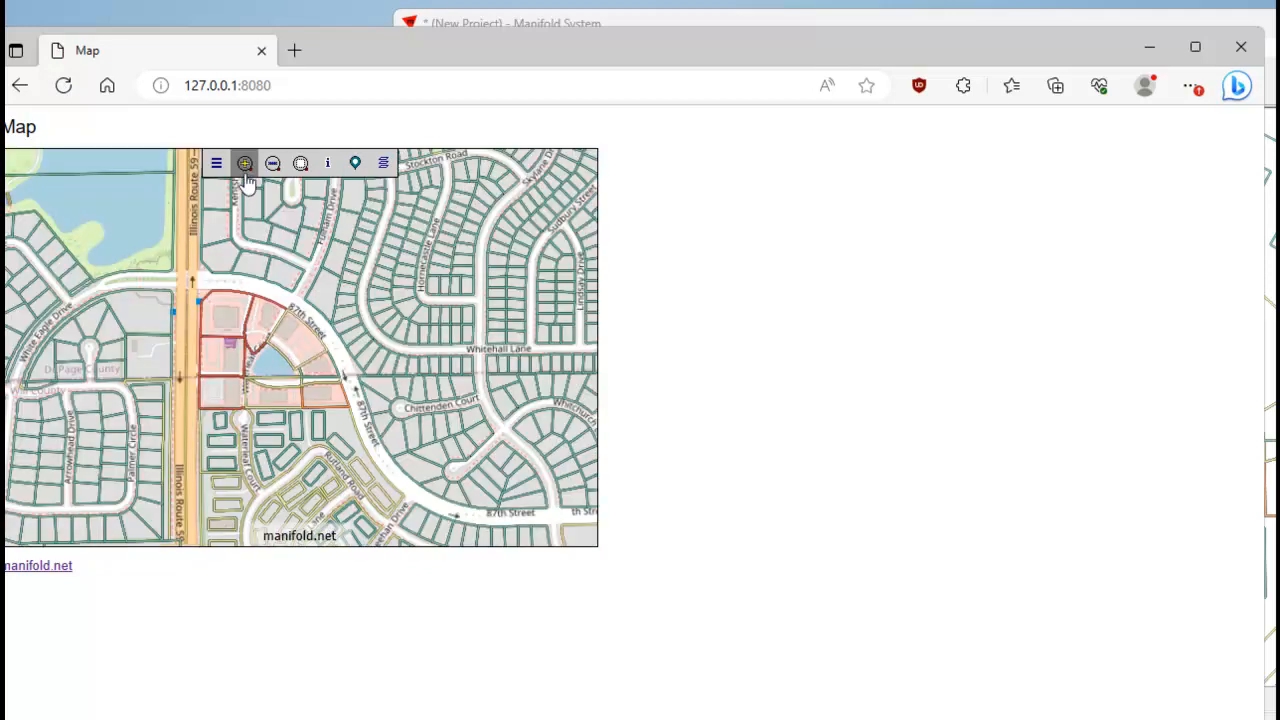
left_click(273, 164)
left_click(273, 164)
left_click(245, 163)
left_click(245, 163)
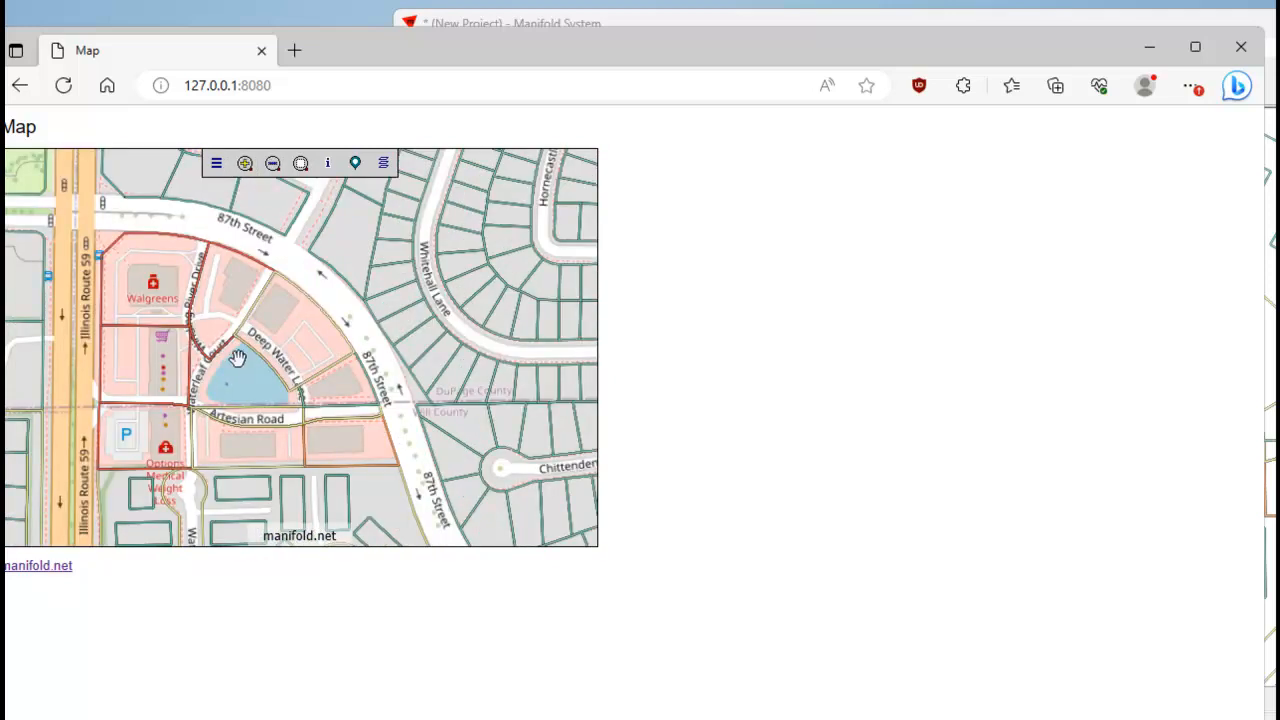
left_click_drag(160, 374, 293, 354)
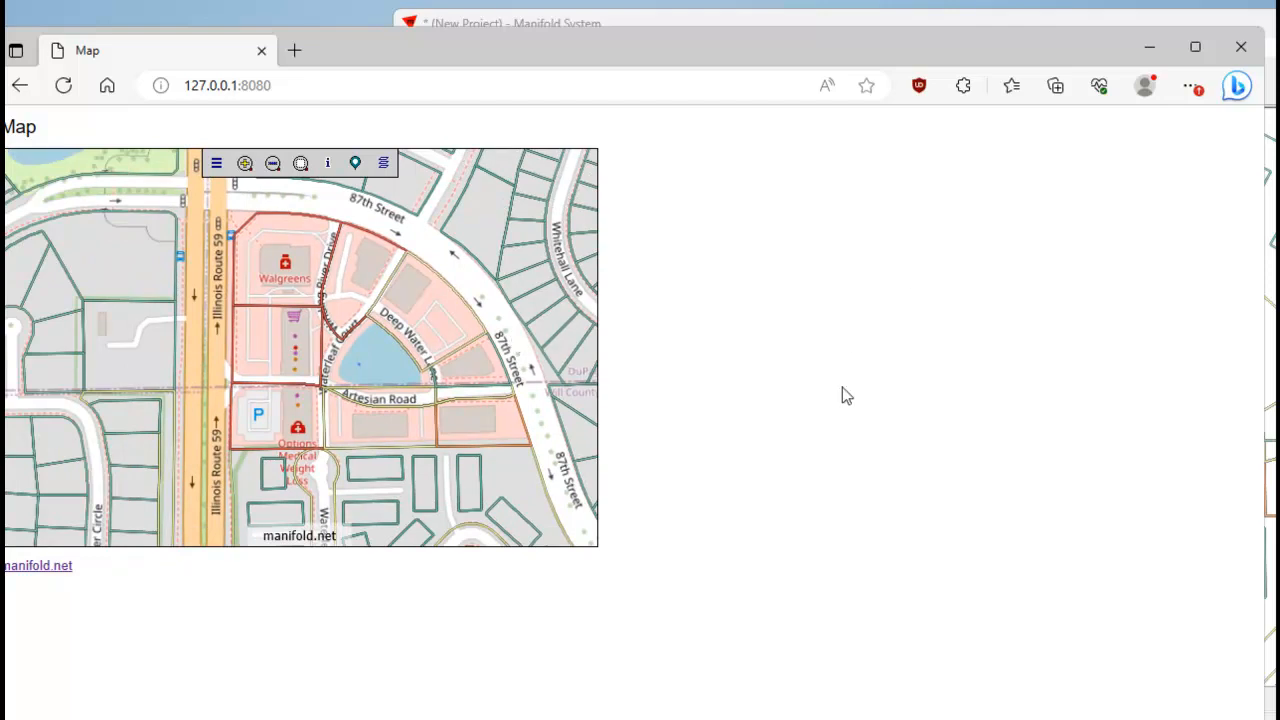
Switch to the Manifold project, move its window slightly down, and deselect the Black Rock Enterprises parcel.
left_click(1270, 50)
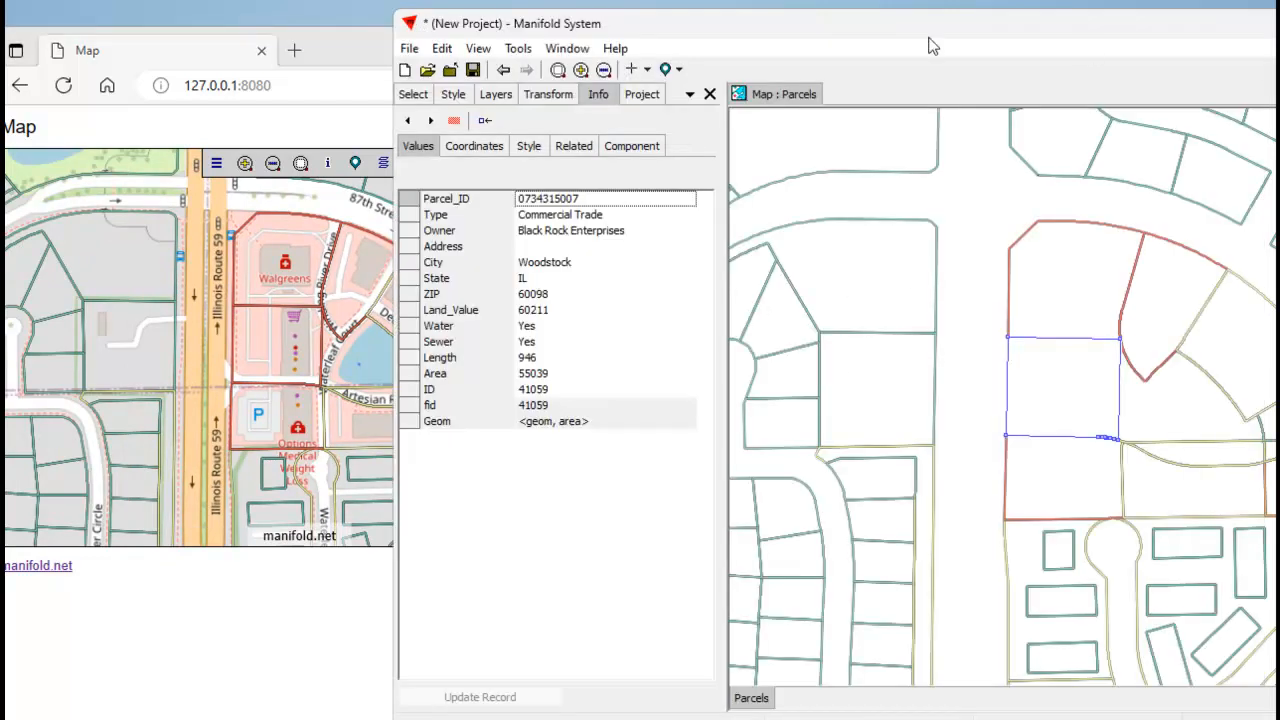
left_click_drag(873, 27, 872, 37)
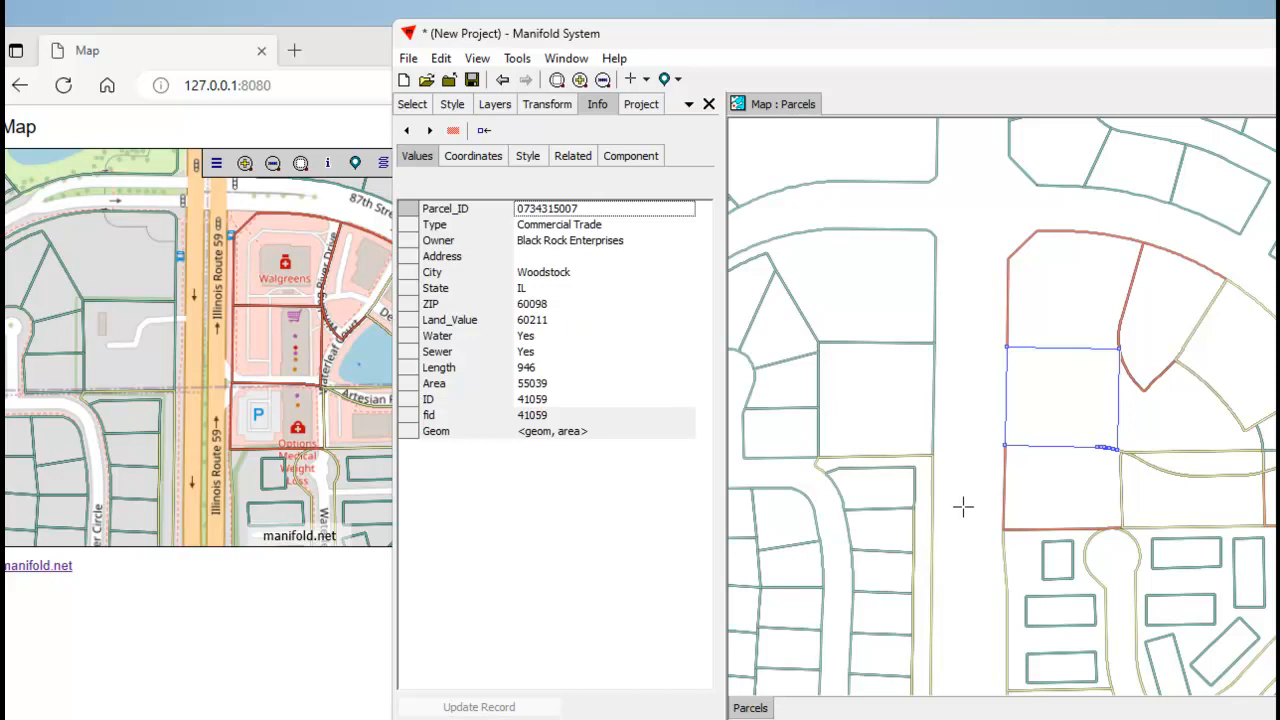
left_click(970, 454)
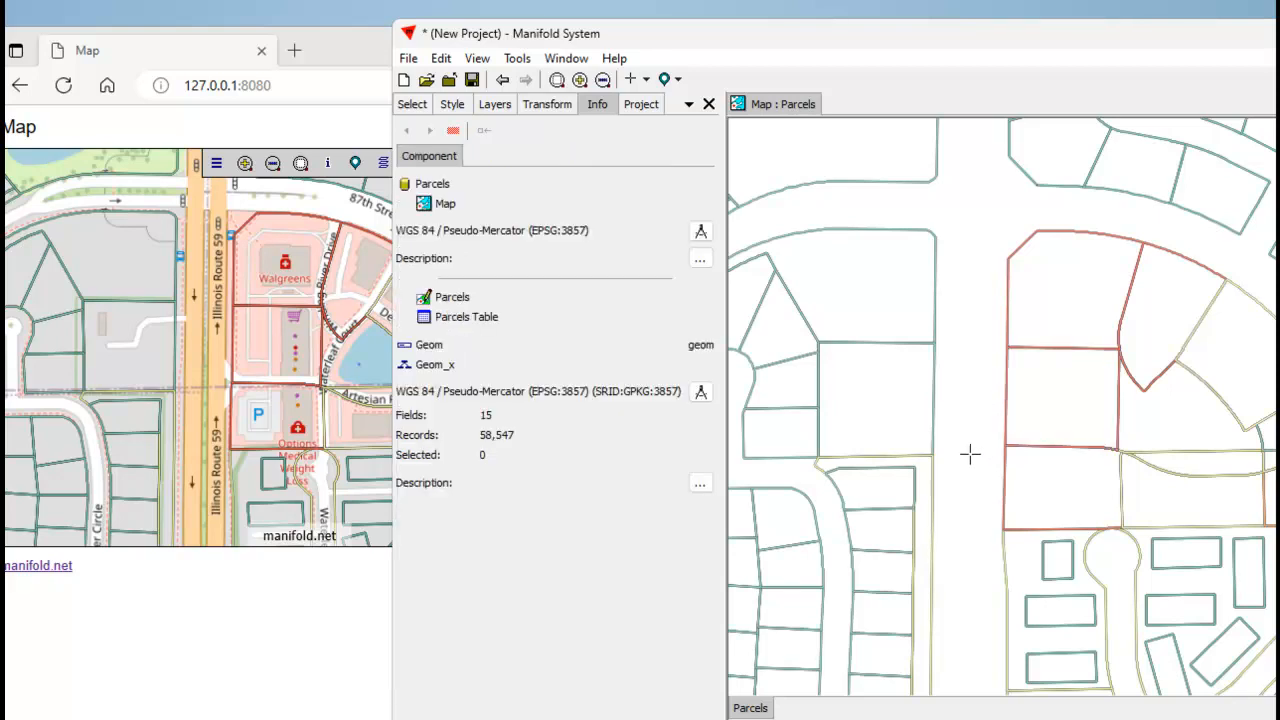